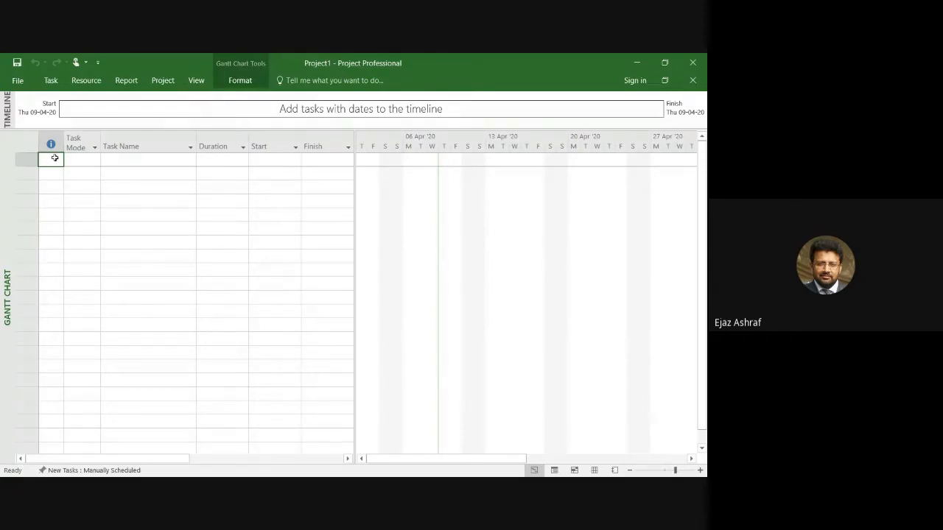
Step: Save the new project as POS1.mpp in the PMP MS Project folder
left_click(16, 82)
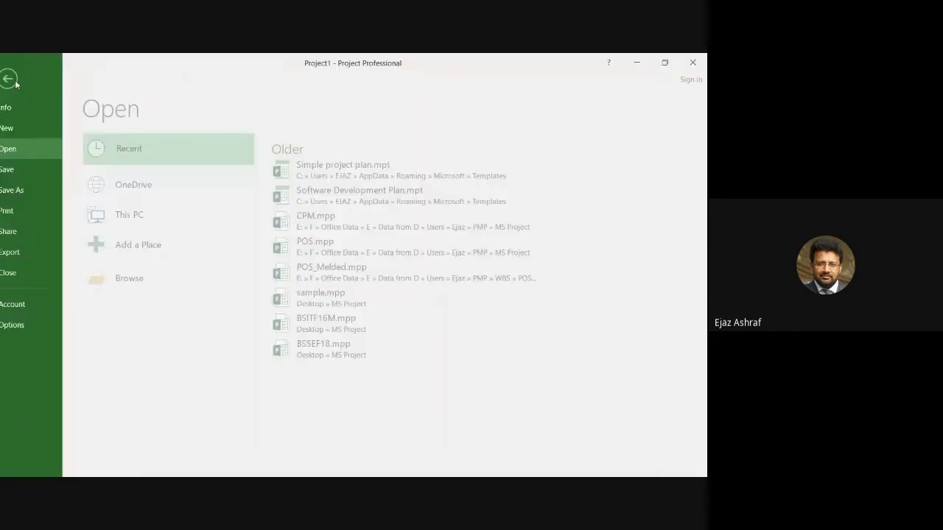
left_click(24, 172)
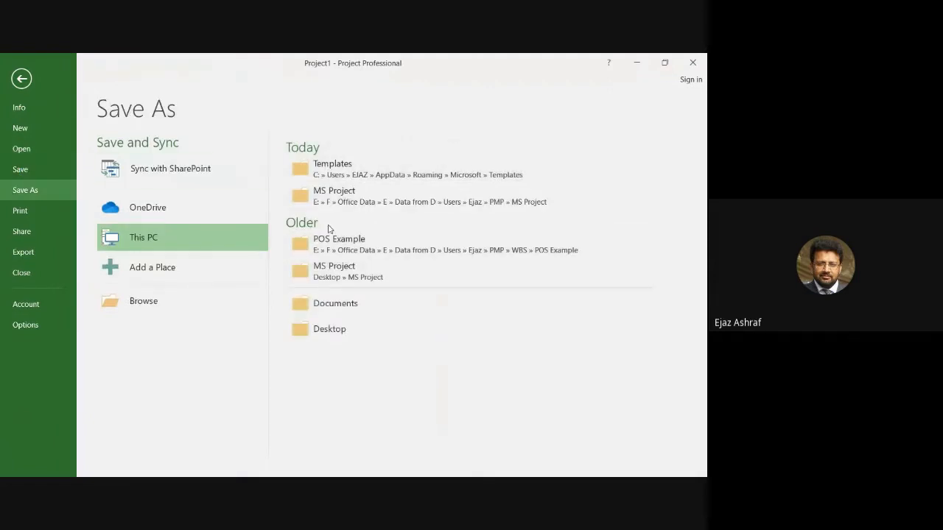
left_click(327, 195)
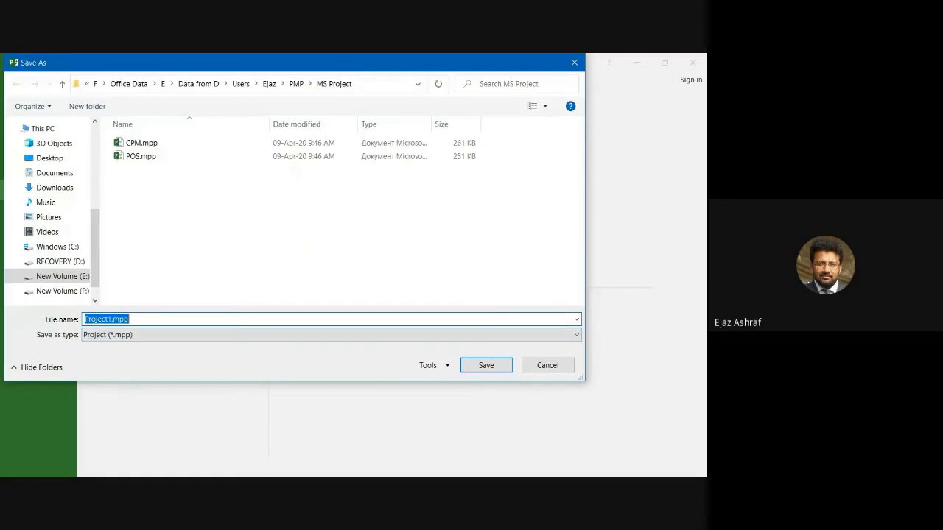
left_click(112, 319)
key("BackSpace")
key("BackSpace")
key("BackSpace")
key("BackSpace")
key("BackSpace")
key("BackSpace")
key("BackSpace")
key("BackSpace")
type("POS1")
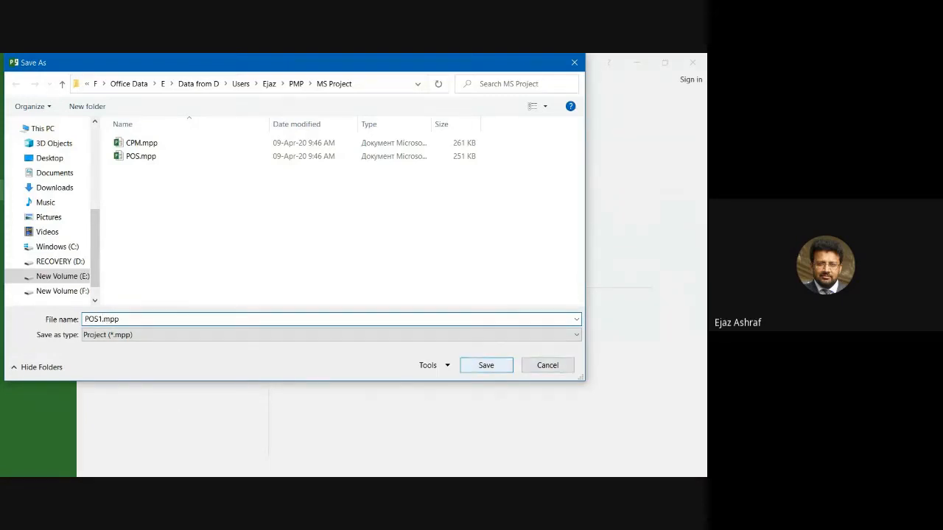
left_click(486, 366)
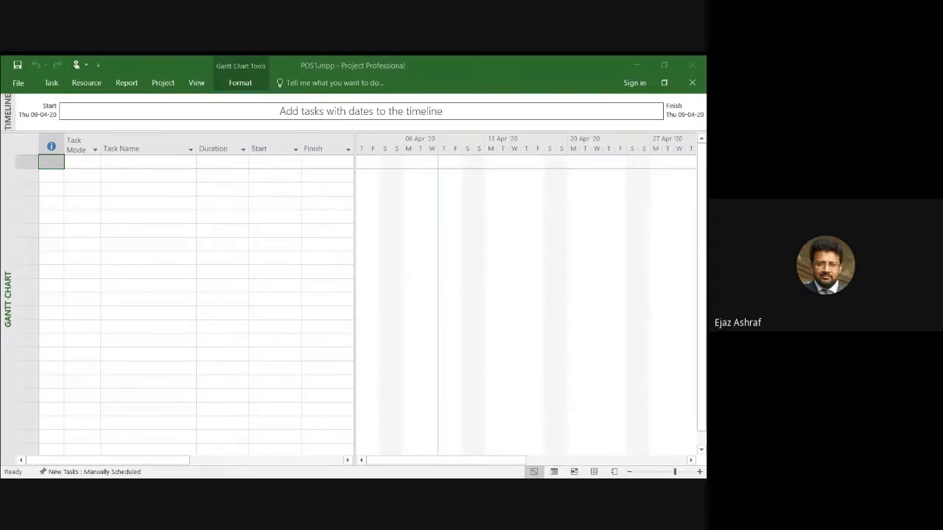
key("alt+Tab")
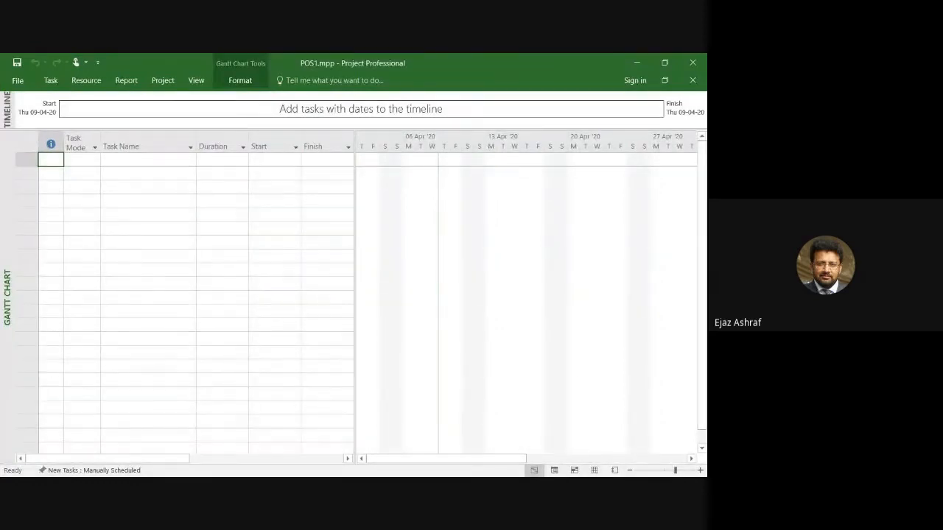
key("alt+Tab")
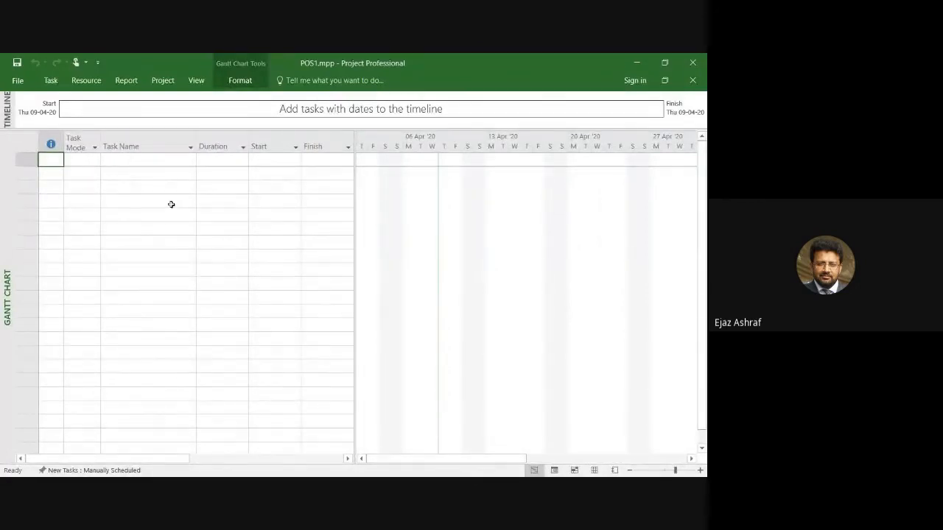
Step: Set the project information to schedule from Project Start Date and view the date choices for the start date
left_click(163, 81)
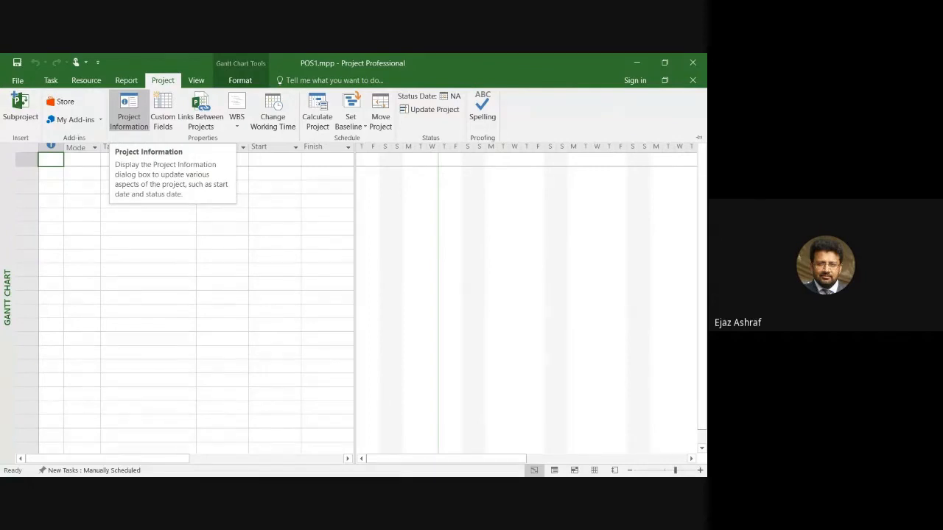
left_click(133, 112)
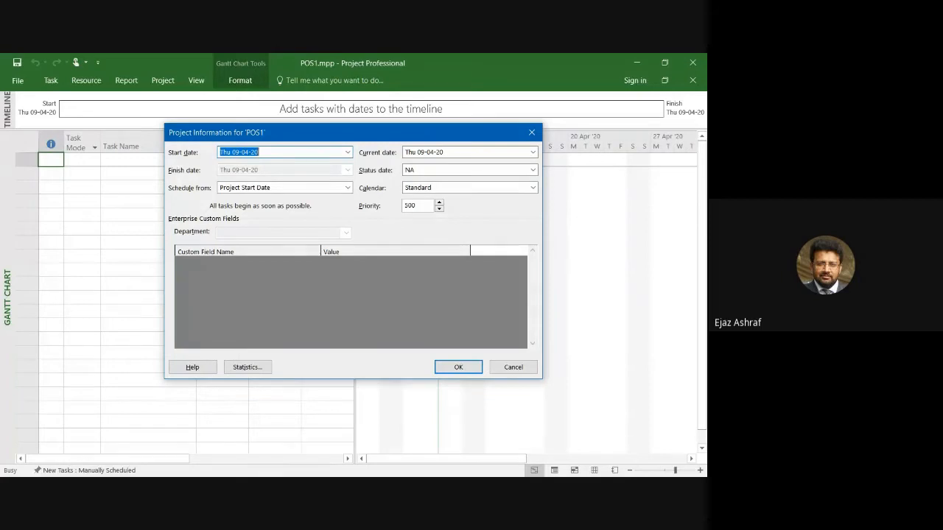
left_click(348, 188)
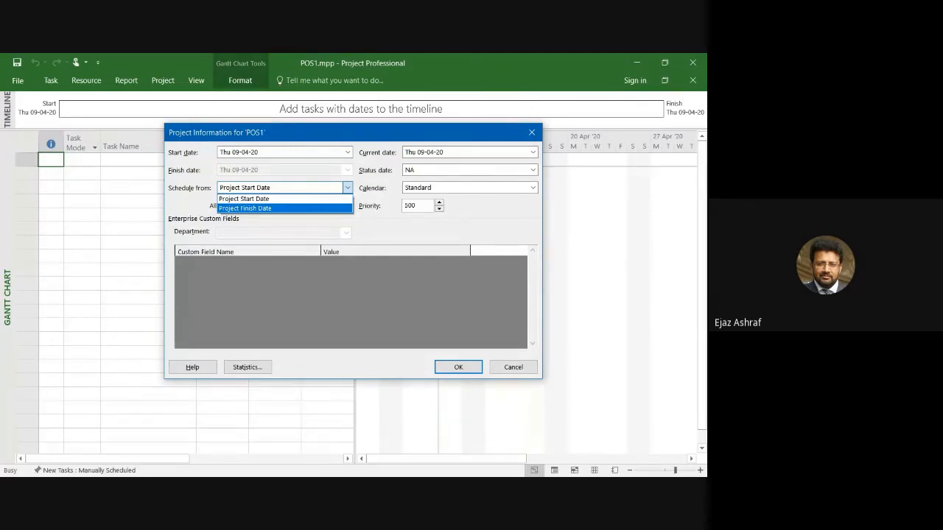
left_click(265, 199)
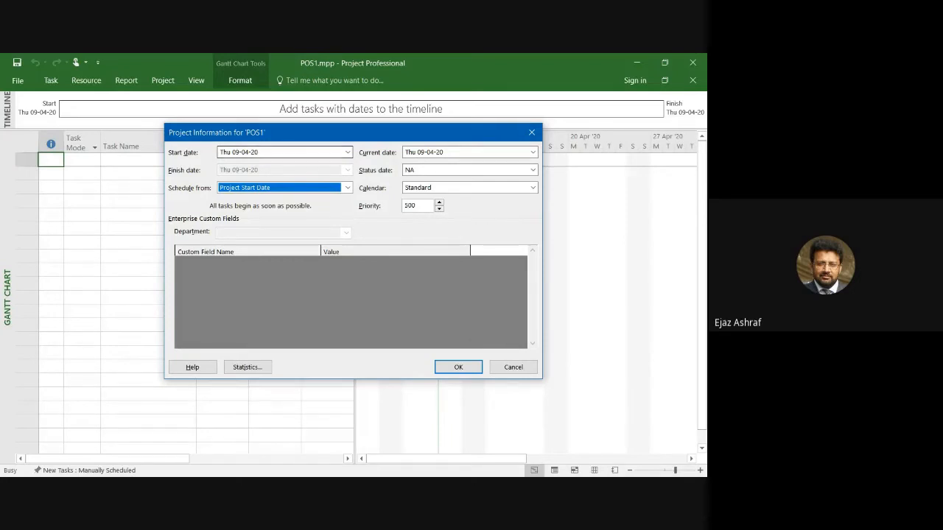
left_click(285, 152)
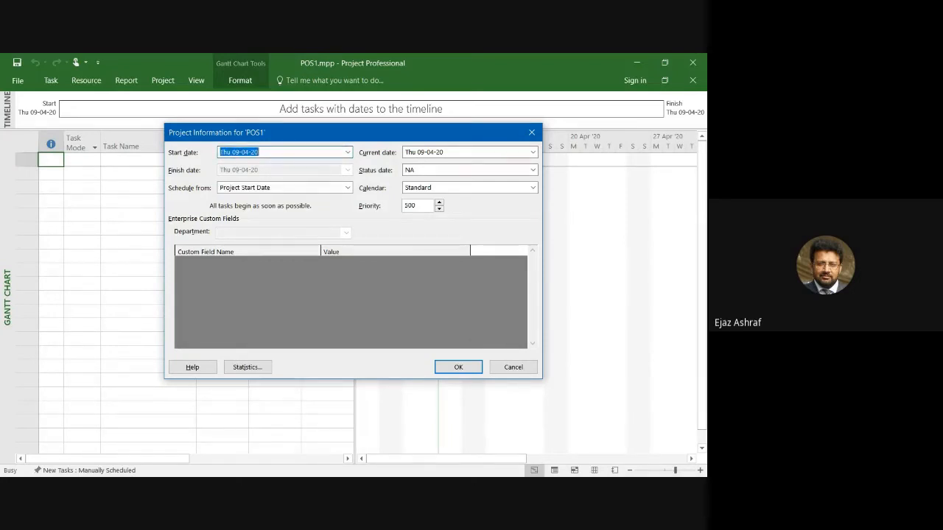
left_click(347, 152)
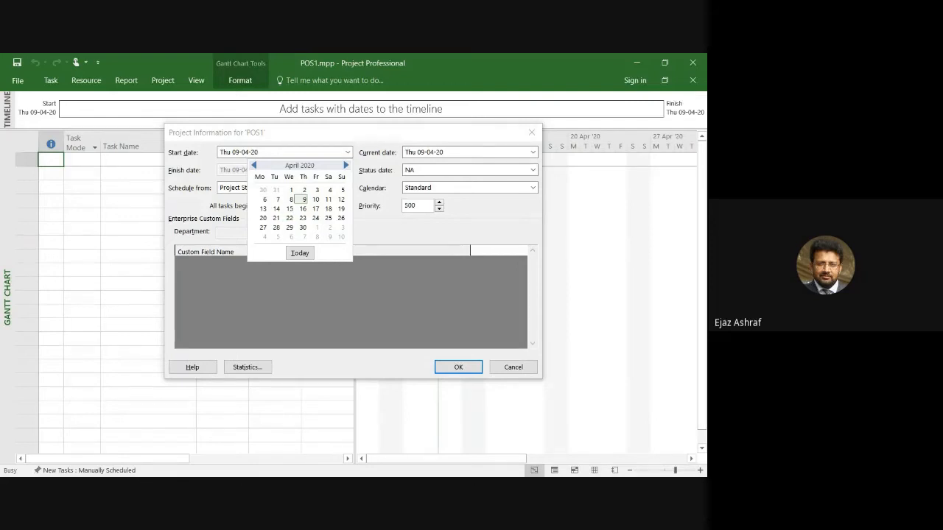
key("Escape")
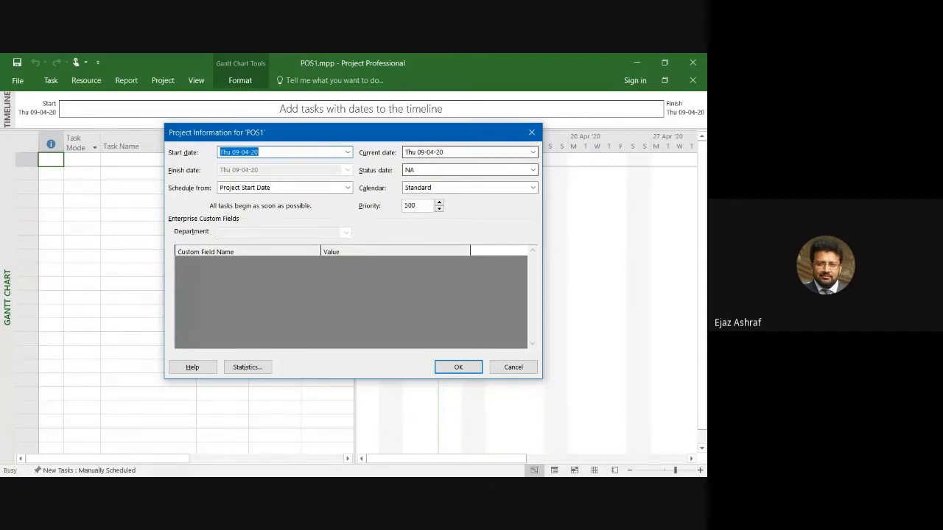
Step: View the status date choices and select Standard as the project calendar in the project information
left_click(532, 153)
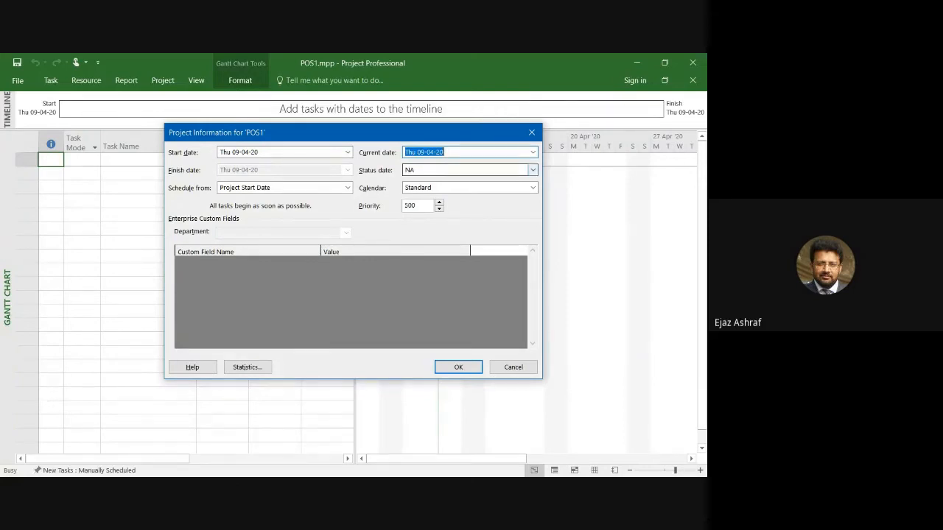
left_click(532, 169)
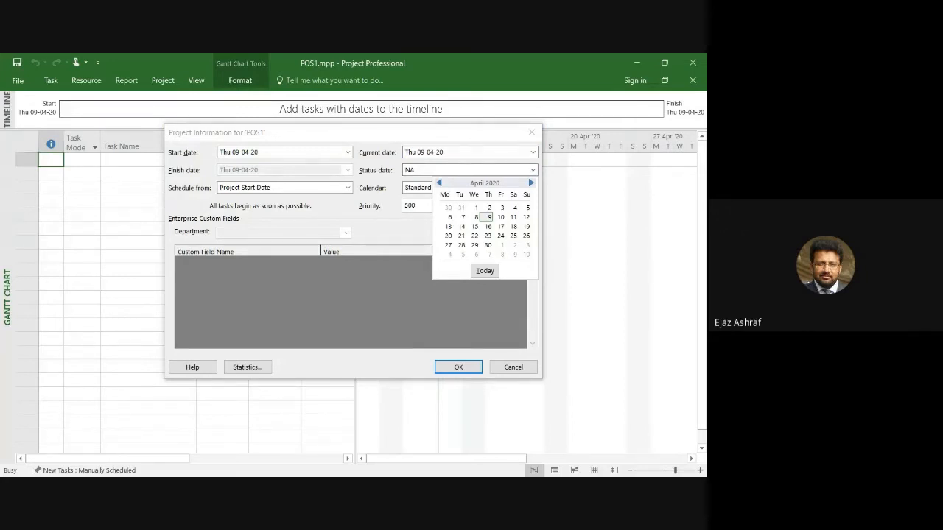
left_click(533, 169)
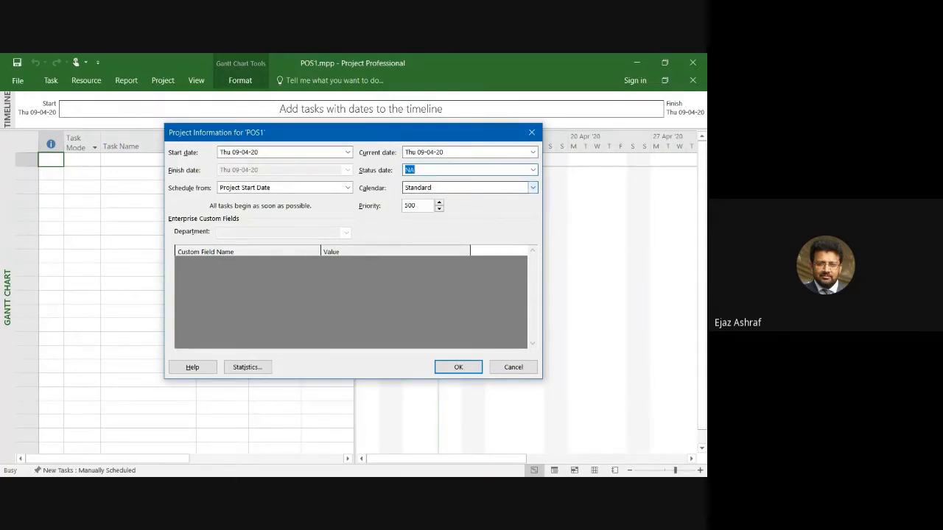
left_click(533, 187)
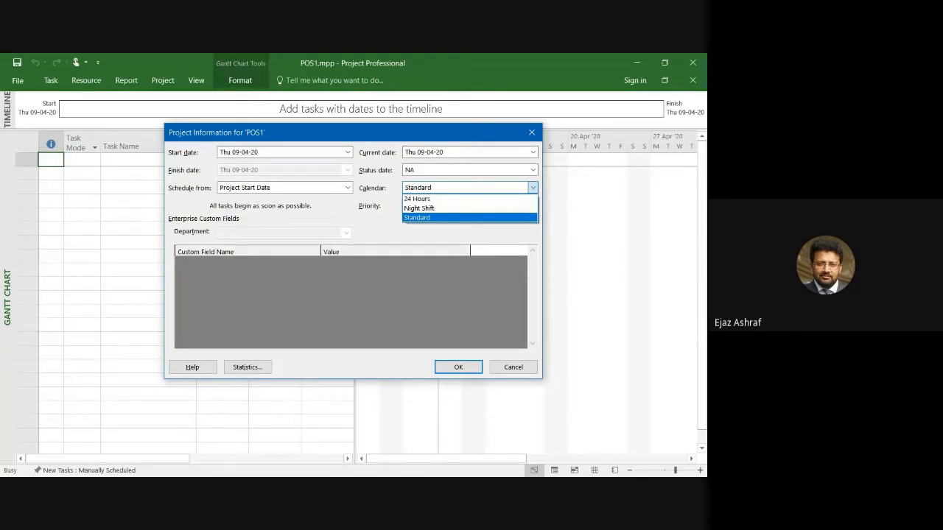
key("Return")
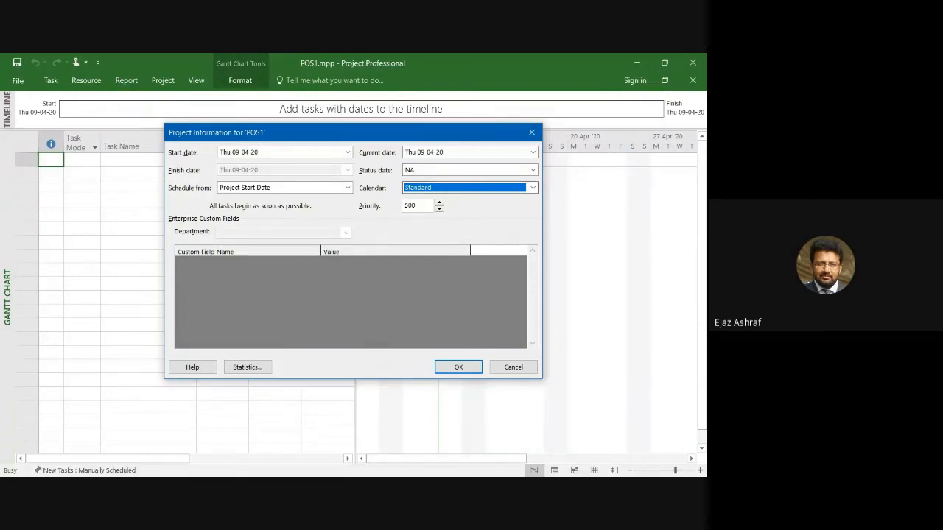
left_click(533, 188)
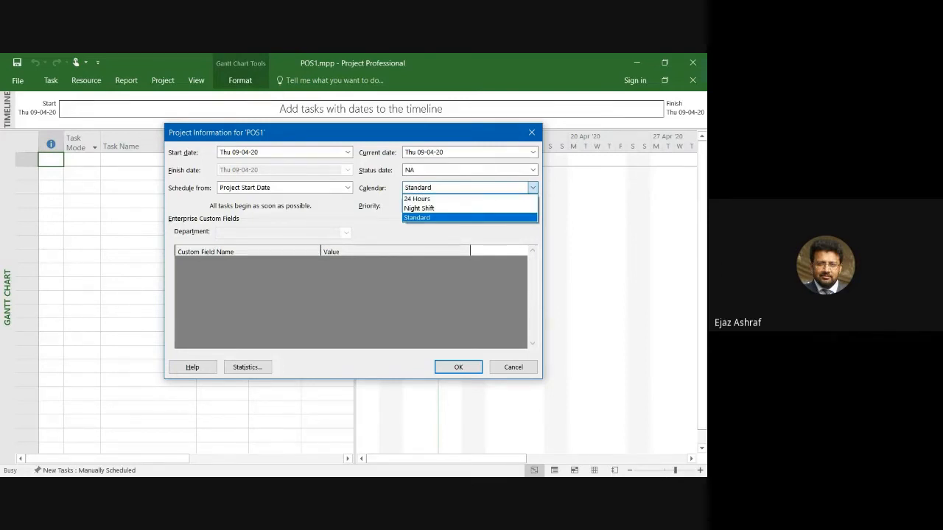
key("Return")
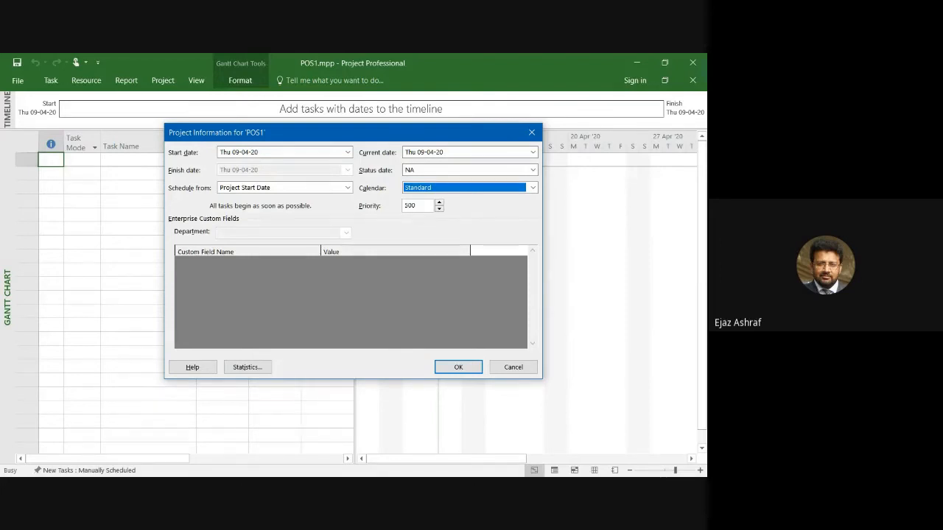
Step: Adjust the project's priority value up and down and accept the project information settings
key("Tab")
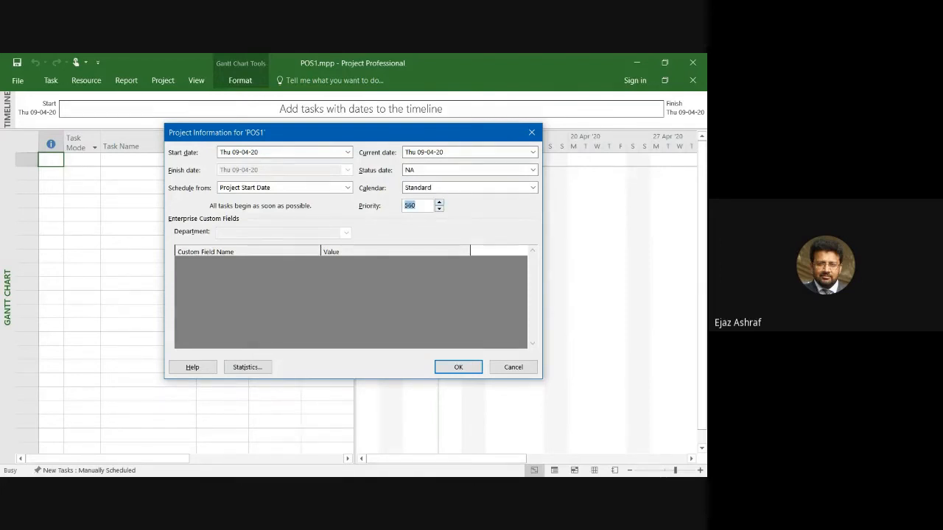
key("Up")
key("Up")
key("Up")
key("Up")
key("Up")
key("Up")
key("Up")
key("Up")
key("Down")
key("Down")
key("Down")
key("Down")
key("Down")
key("Down")
left_click(472, 369)
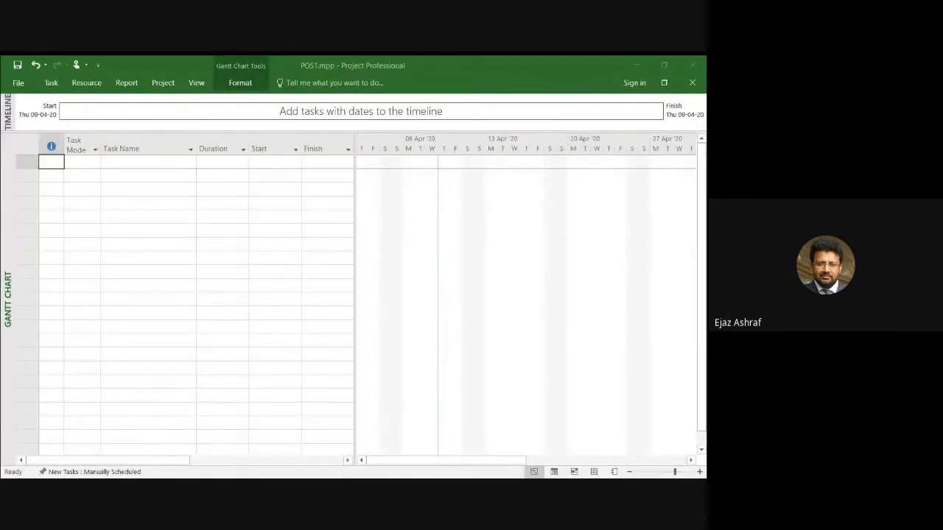
Step: Create a new base calendar named POS as a copy of the Standard calendar in the working time settings
left_click(156, 83)
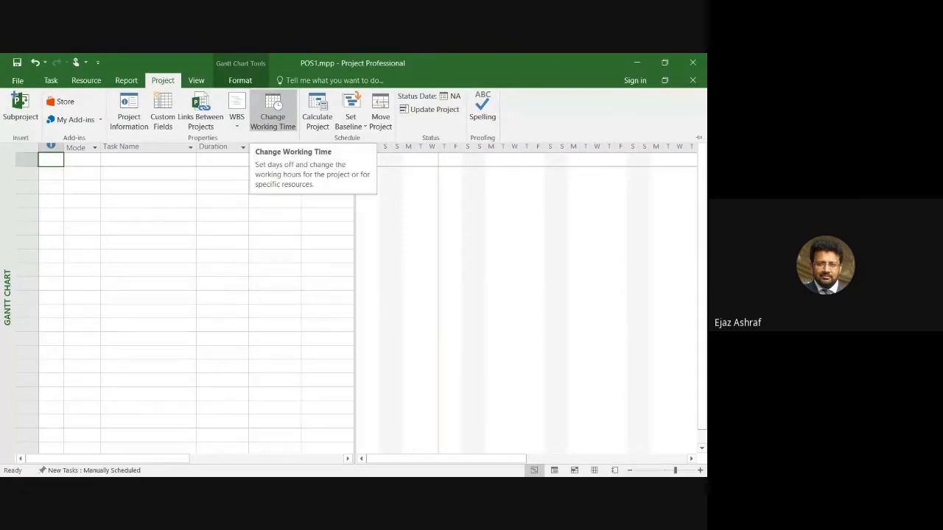
left_click(272, 112)
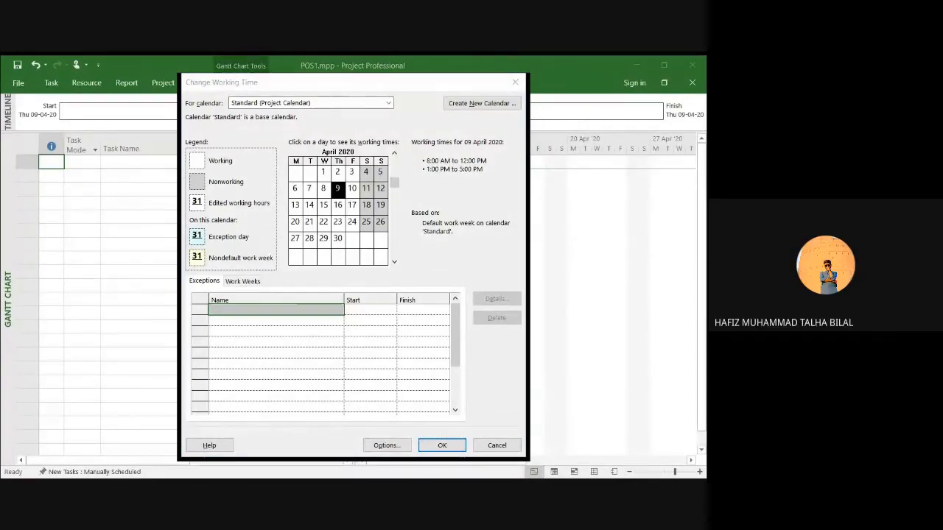
key("alt+Tab")
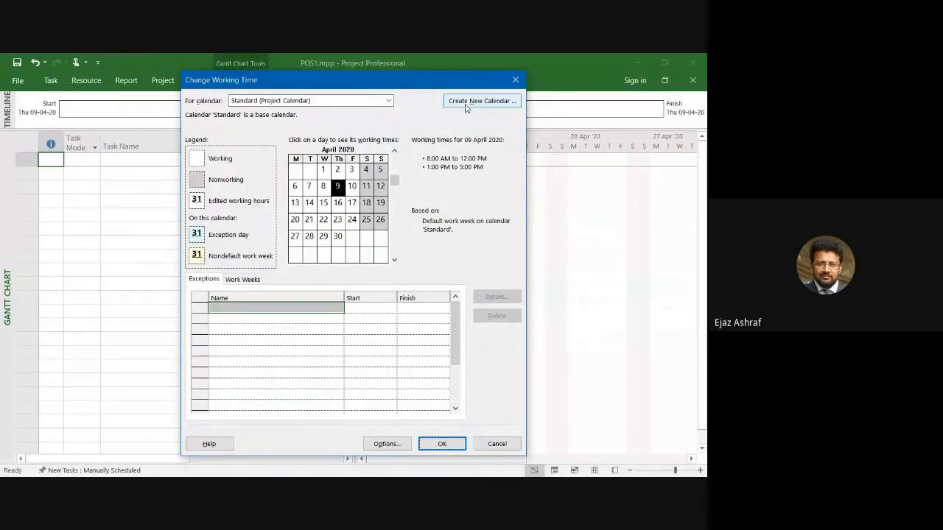
left_click(466, 103)
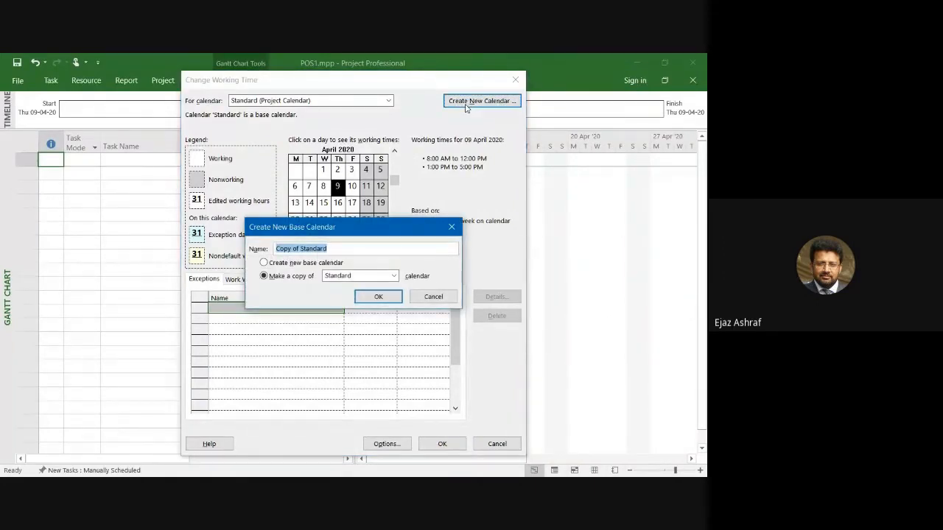
type("POS")
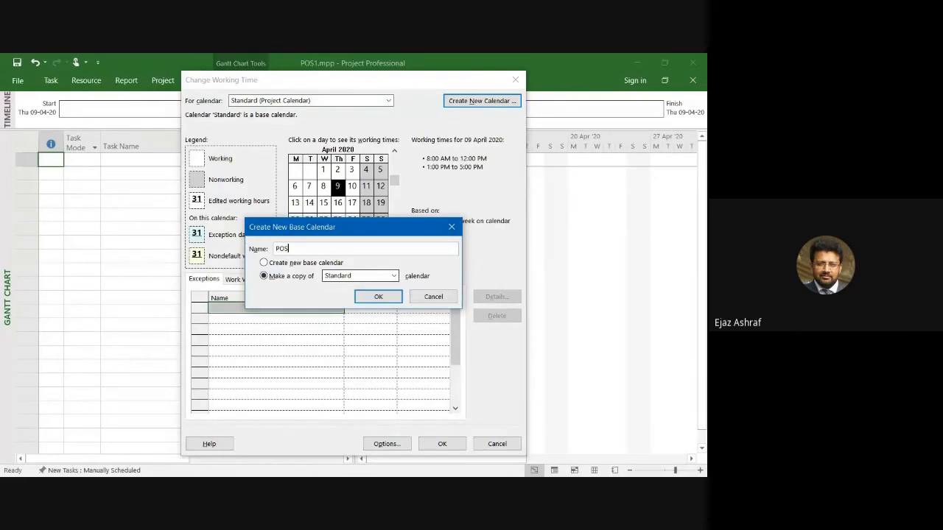
left_click(394, 276)
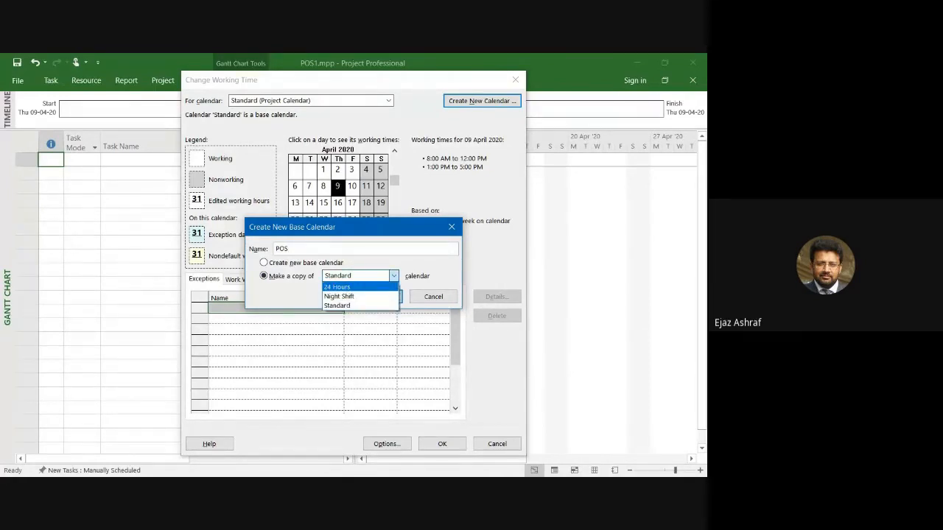
left_click(337, 306)
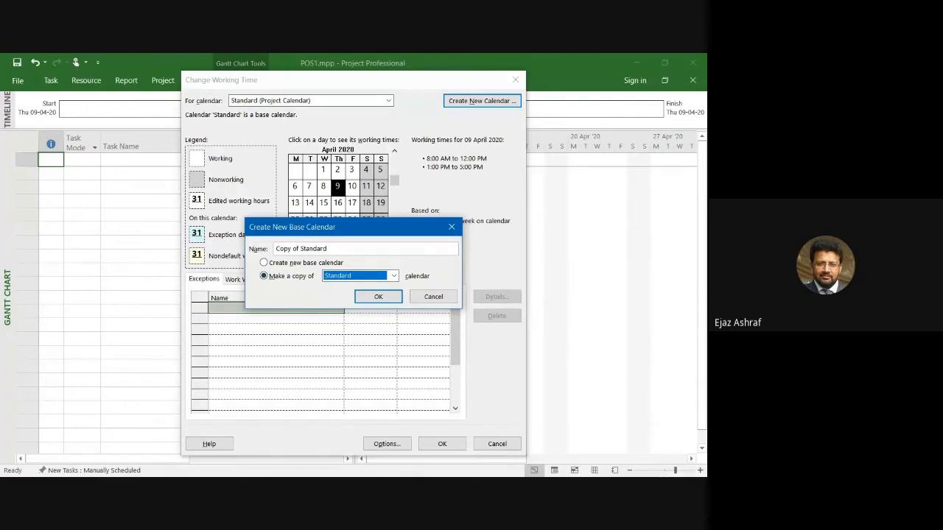
left_click(328, 249)
left_click_drag(328, 249, 276, 249)
type("POS")
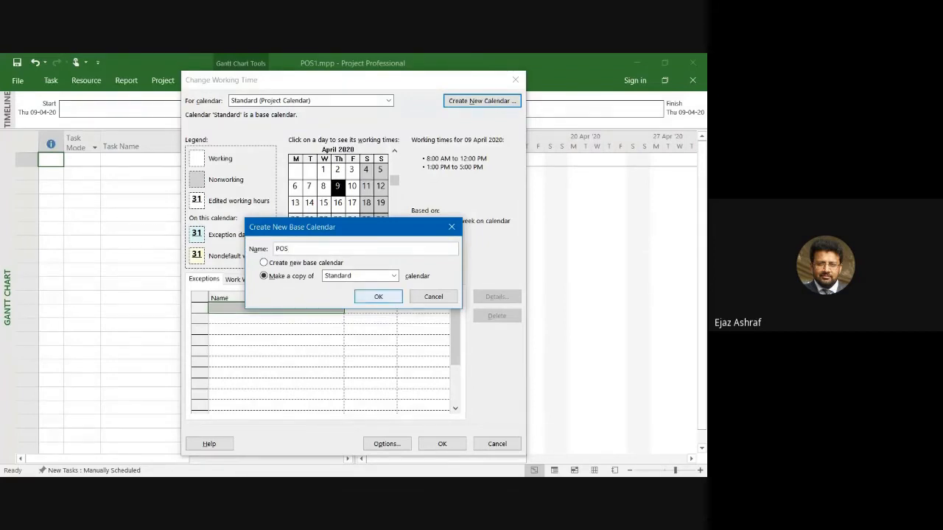
left_click(367, 299)
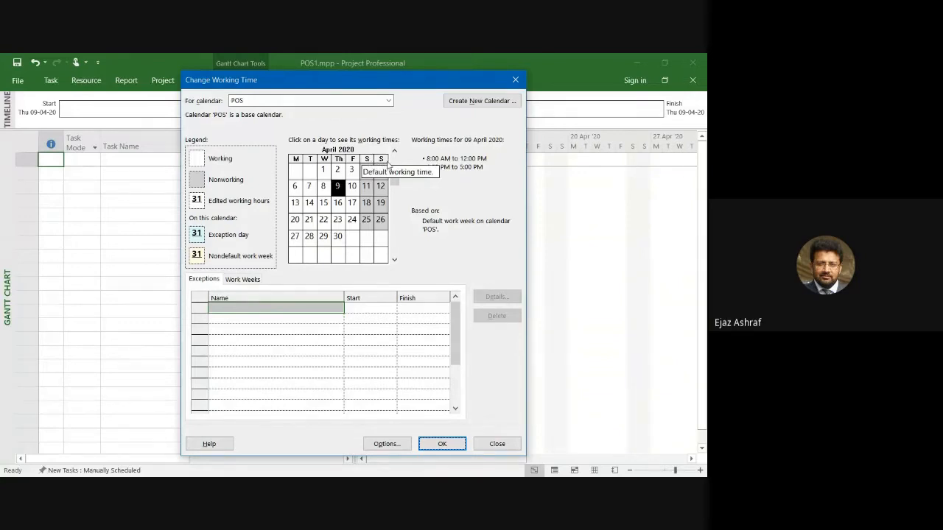
Step: Check the working times of the April 2020 weekend days in the POS calendar, including 4, 11 and 18 April
left_click(365, 177)
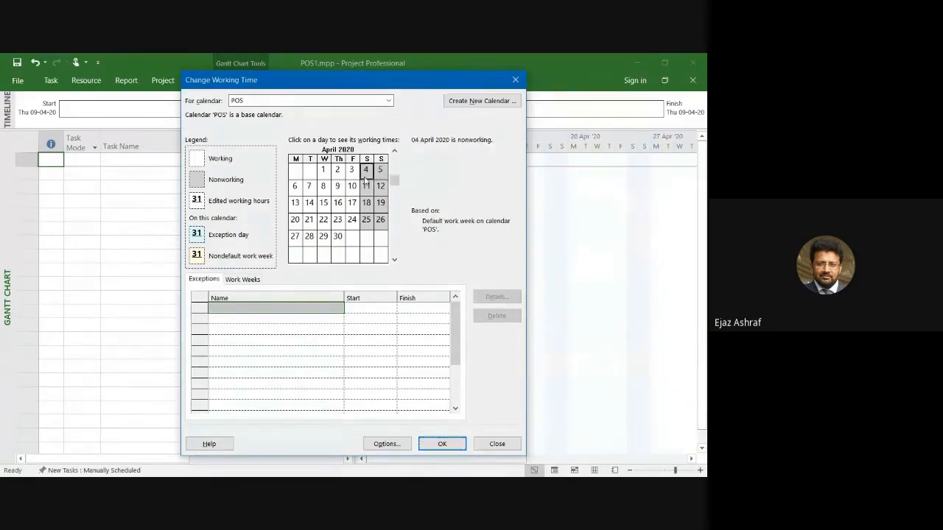
left_click(379, 178)
left_click(380, 186)
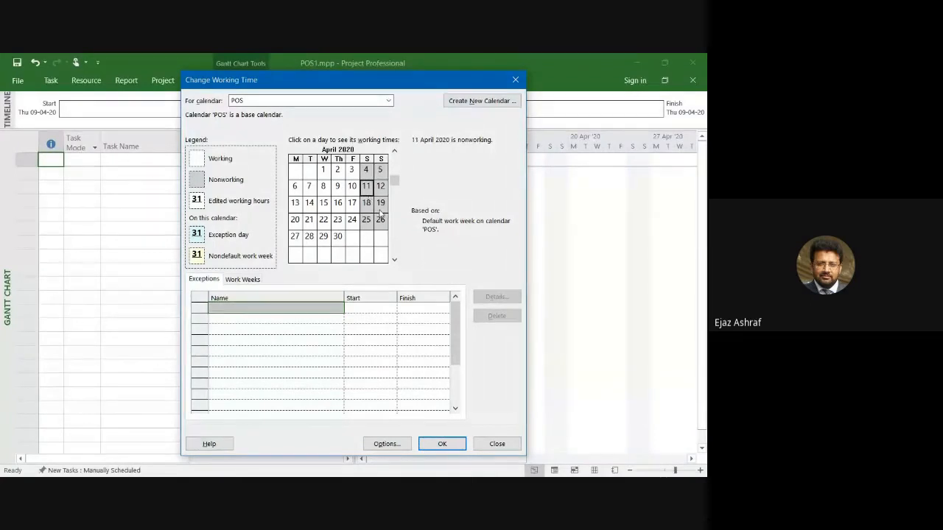
left_click(377, 210)
left_click(366, 205)
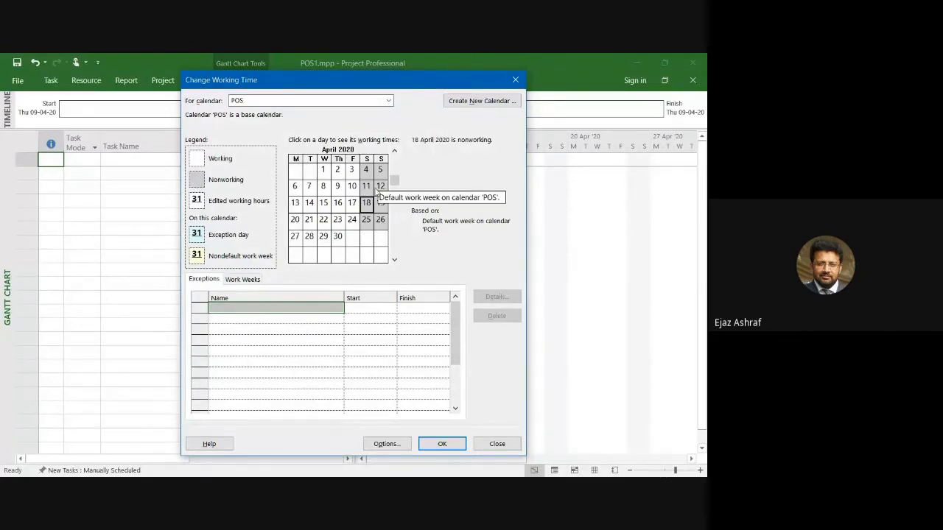
Step: Check the working times of 9, 23 and 4 April 2020 in the POS calendar
left_click(338, 186)
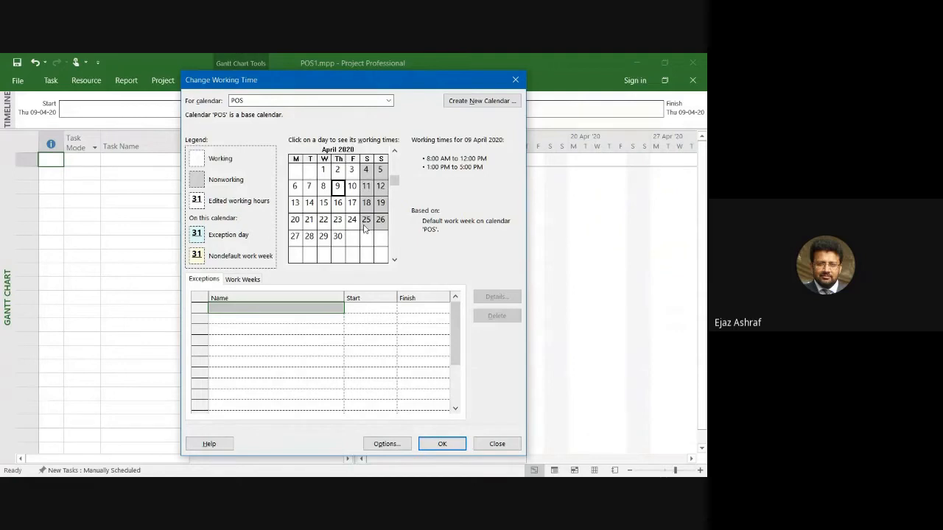
left_click(340, 223)
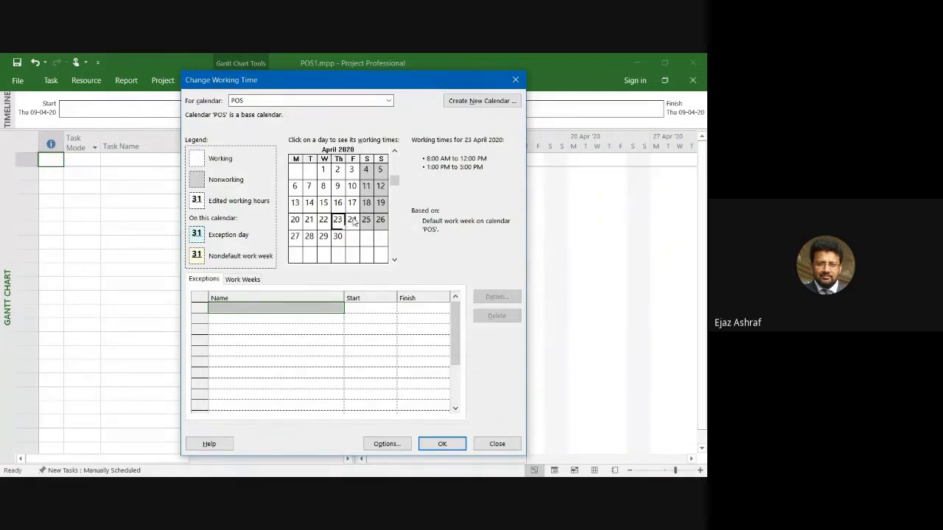
left_click(366, 170)
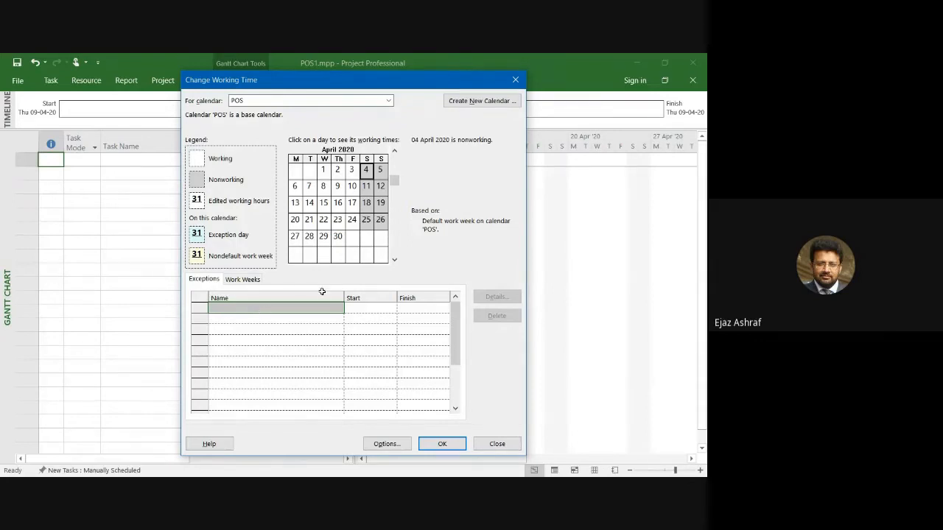
left_click(337, 190)
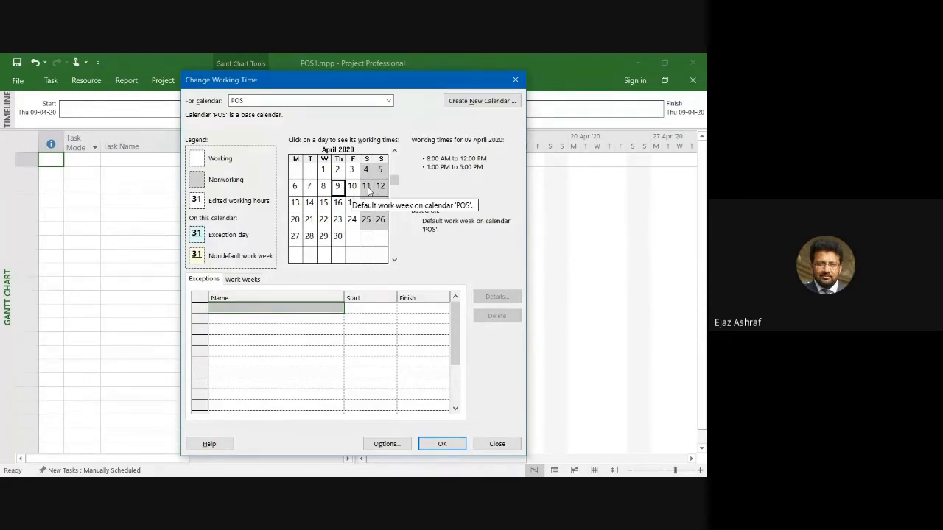
Step: Add an exception named Saturday Working Day to the POS calendar with 11-04-2020 as its start date
left_click(280, 308)
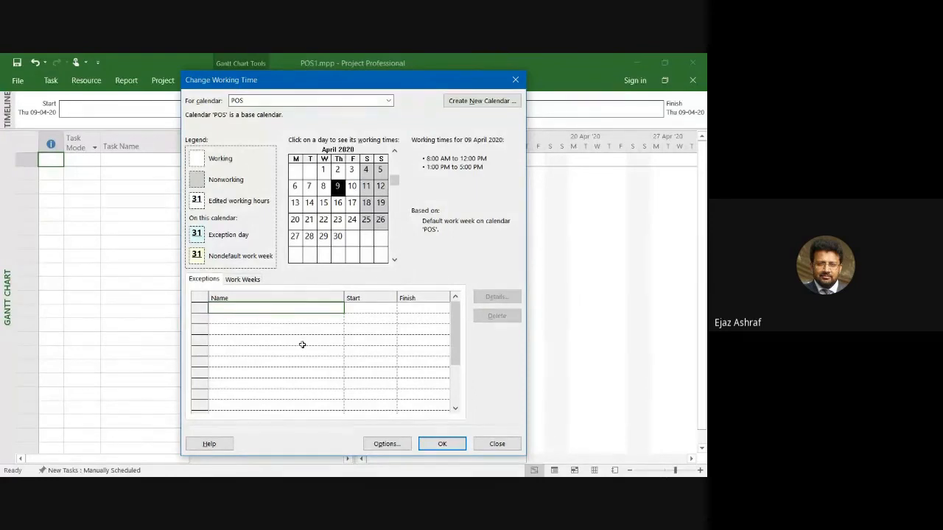
type("Saturday Working Day")
left_click(366, 304)
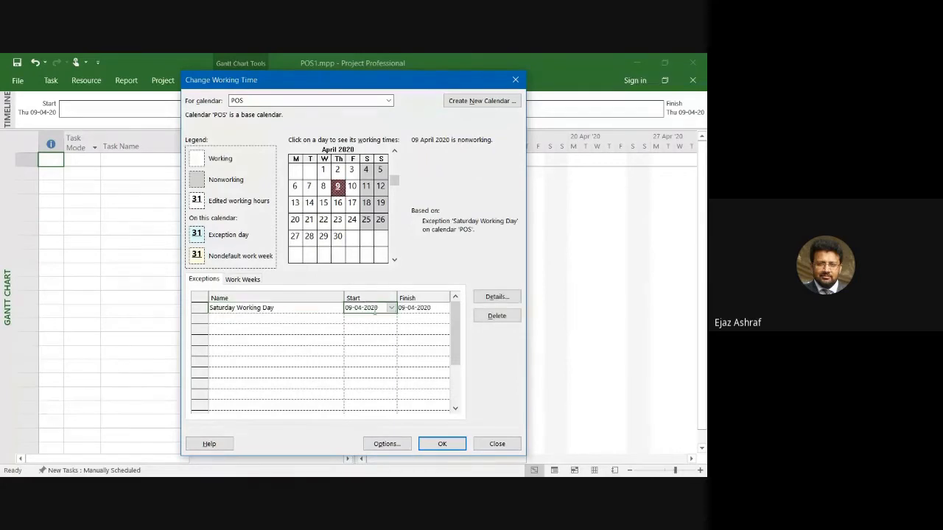
left_click(367, 190)
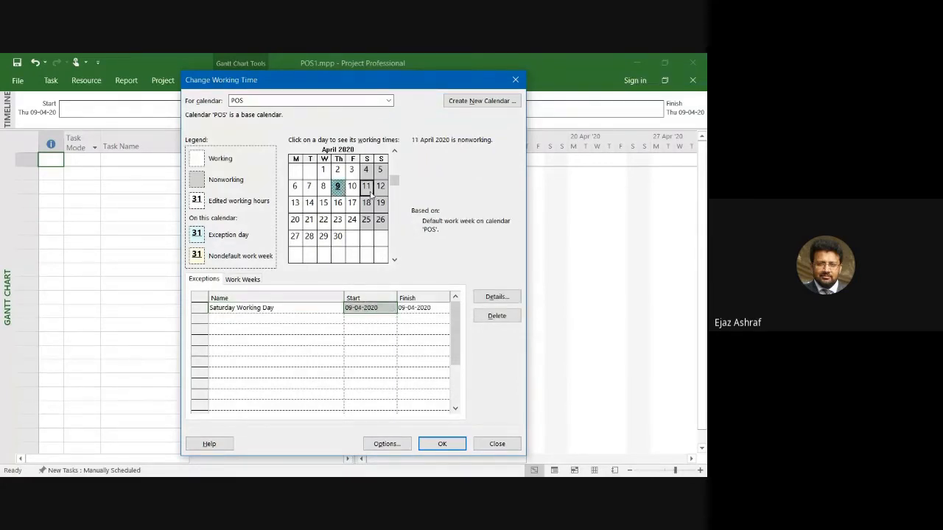
left_click(377, 308)
left_click(391, 310)
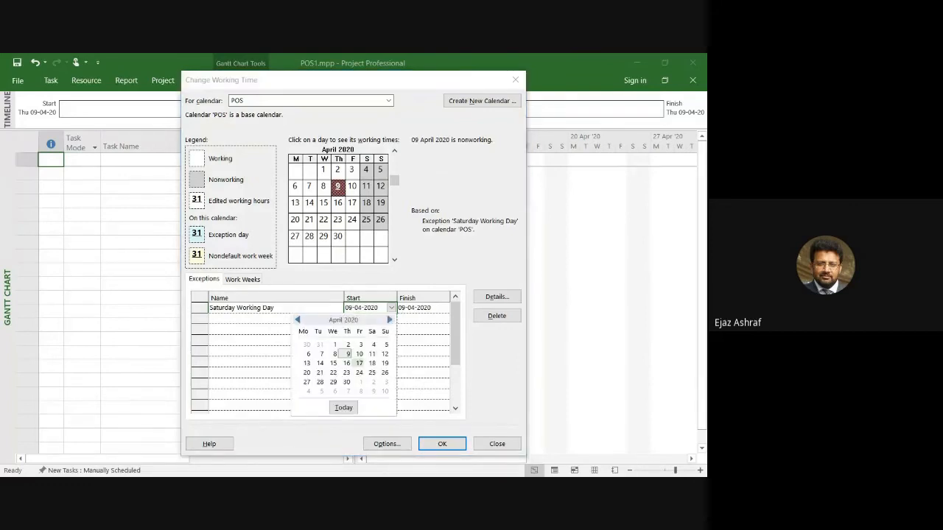
left_click(369, 354)
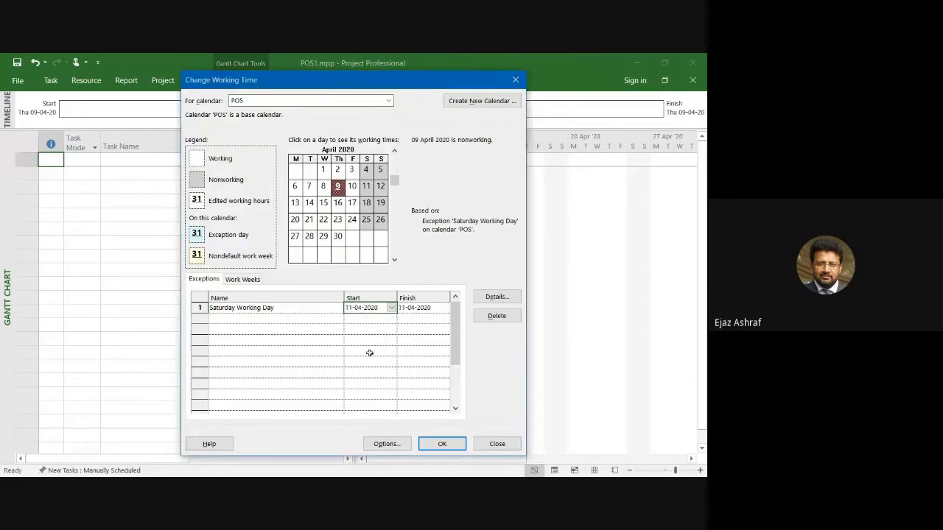
Step: Set the finish date of the Saturday Working Day exception to 03-04-2021
left_click(440, 309)
left_click(446, 311)
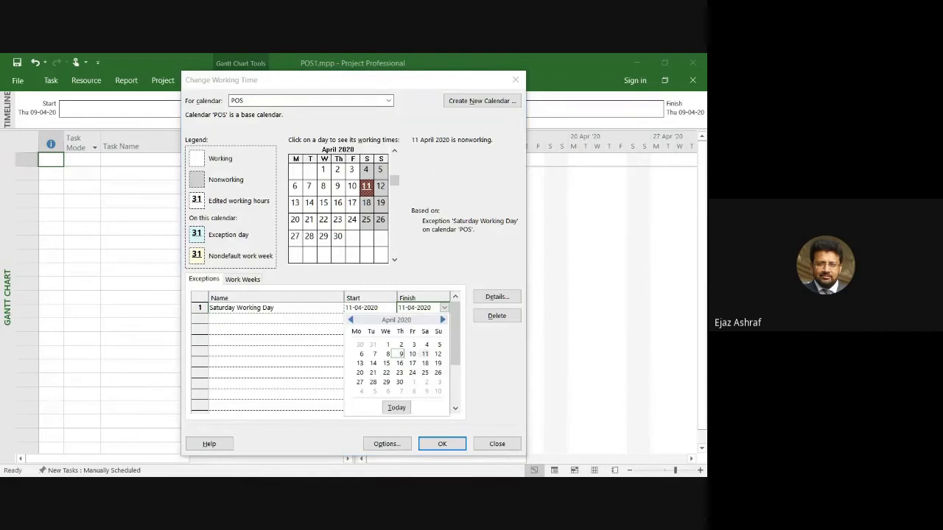
left_click(443, 319)
left_click(443, 320)
left_click(443, 319)
left_click(443, 319)
left_click(442, 320)
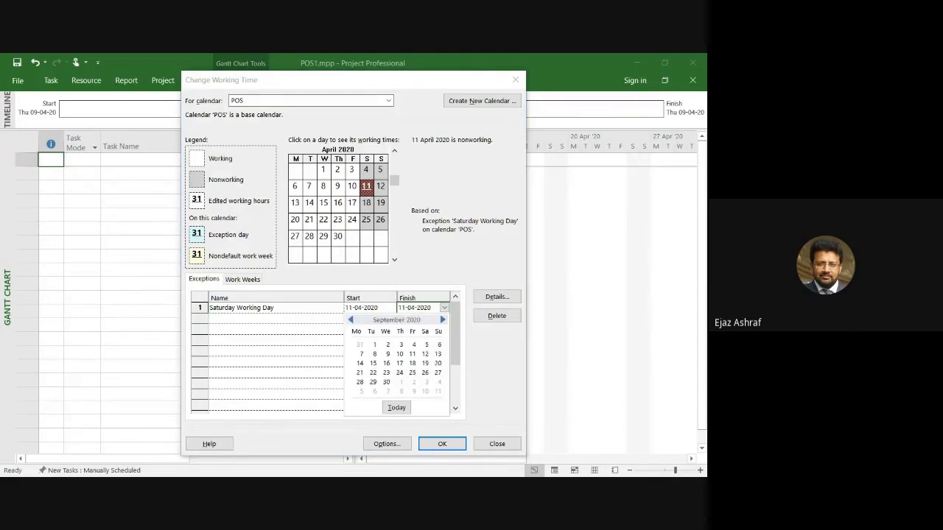
left_click(443, 320)
left_click(443, 320)
left_click(442, 320)
left_click(443, 320)
left_click(443, 320)
left_click(442, 320)
left_click(442, 320)
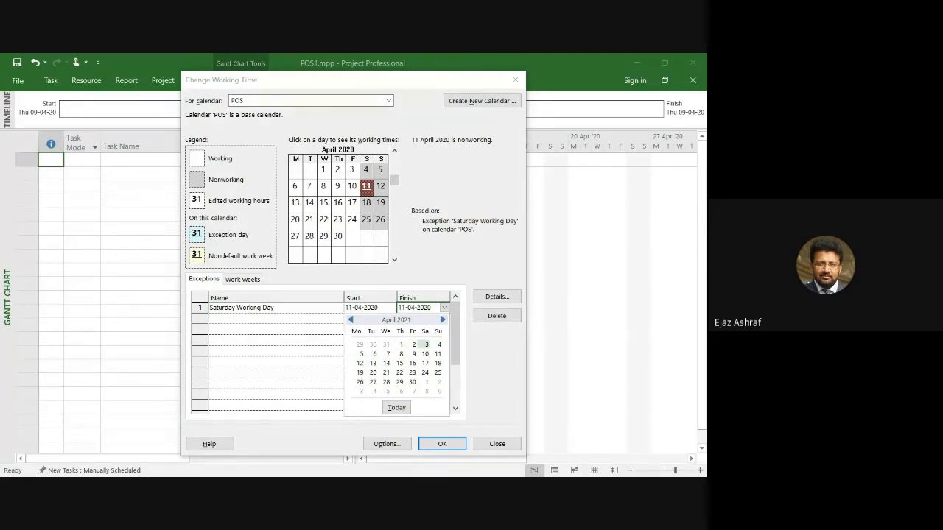
left_click(426, 344)
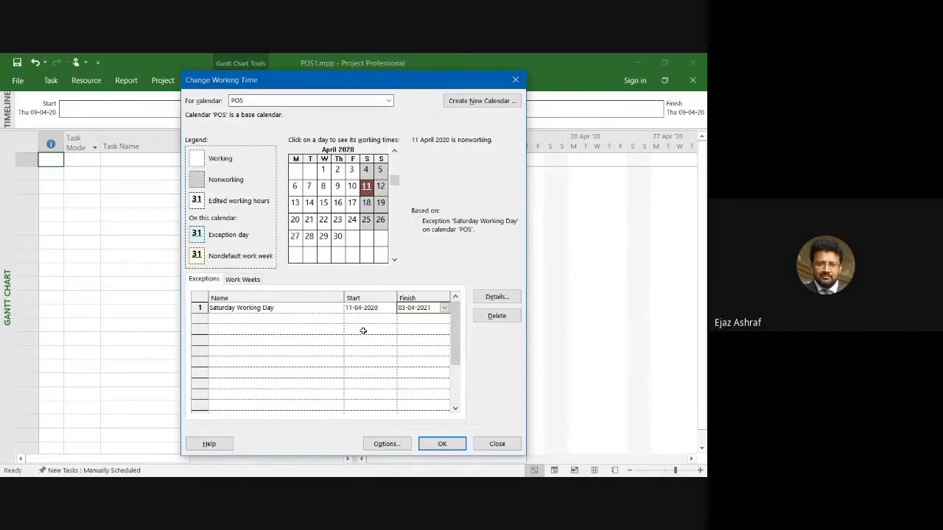
Step: Set the Saturday Working Day exception to the default working times, recurring weekly every 1 week on Saturday
left_click(308, 307)
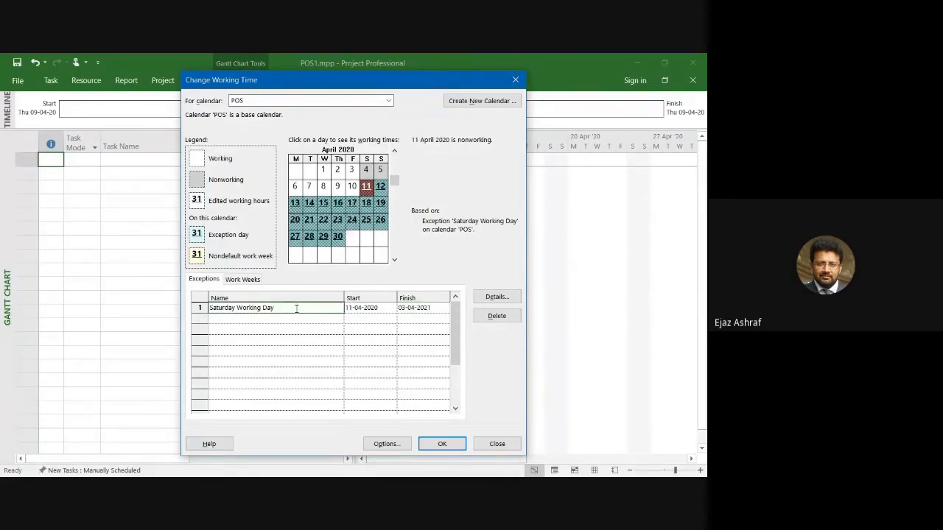
double_click(296, 308)
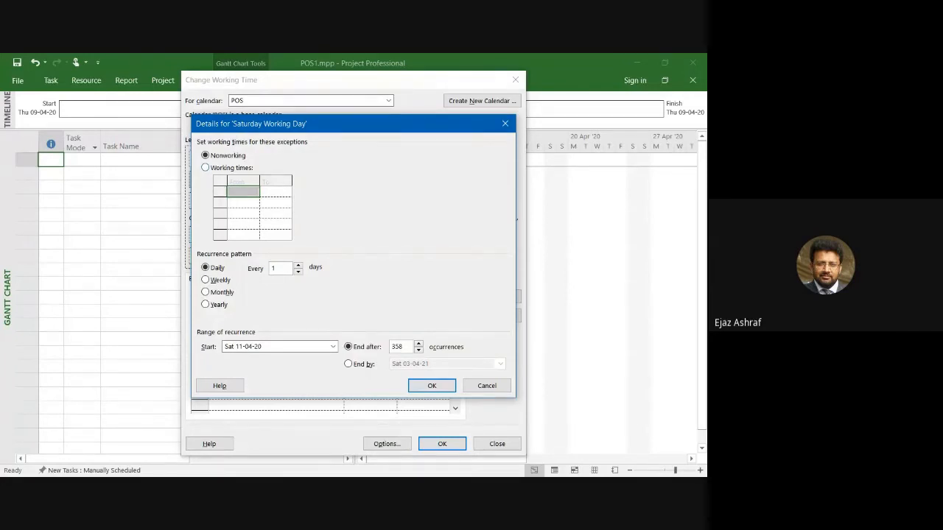
left_click(205, 168)
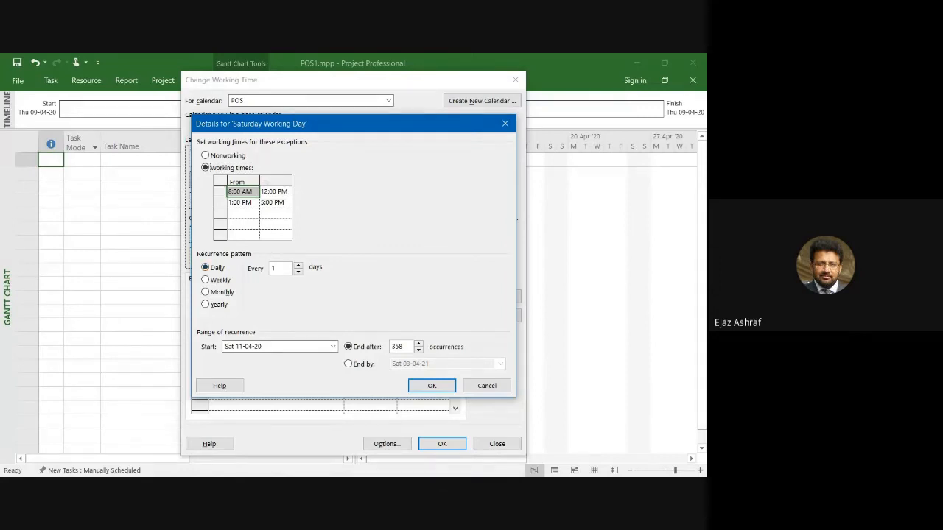
left_click(205, 280)
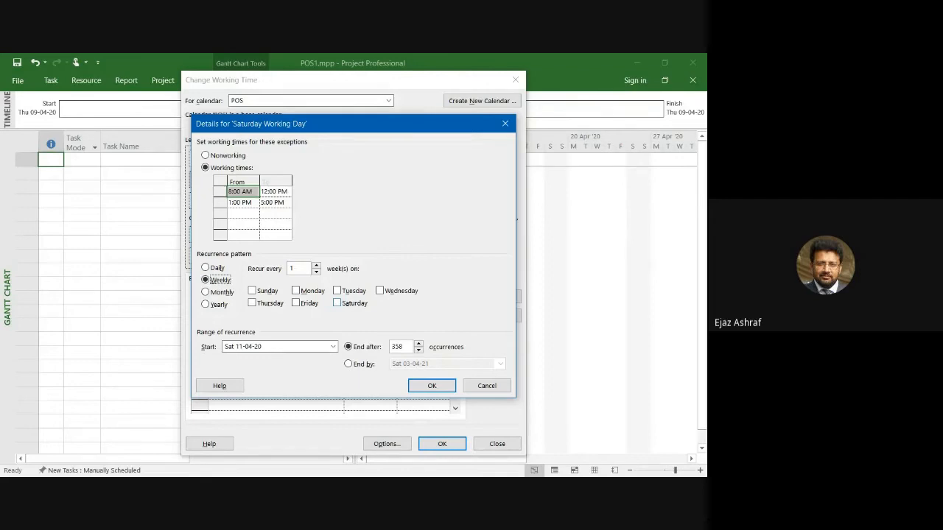
left_click(337, 303)
left_click(422, 381)
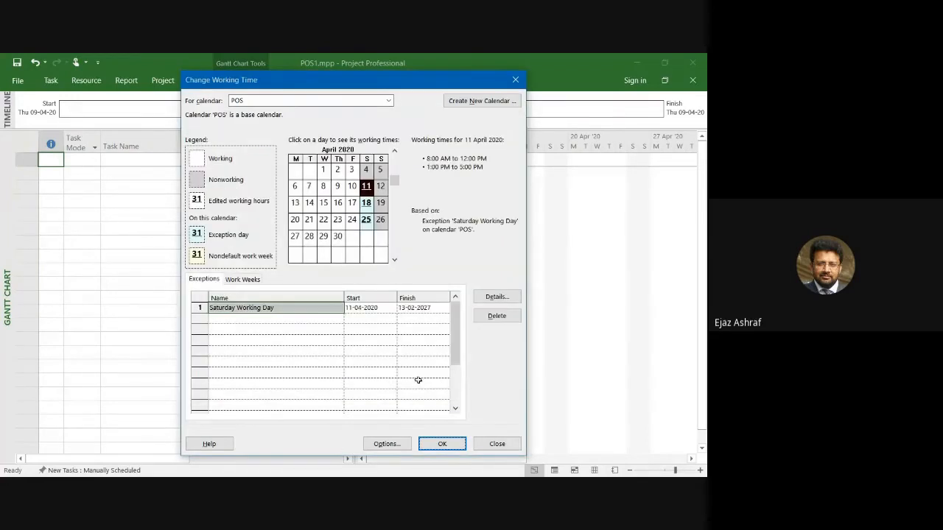
Step: Check the working times of the Saturdays in April, May and June 2020, including 25 April and 13 June
left_click(366, 220)
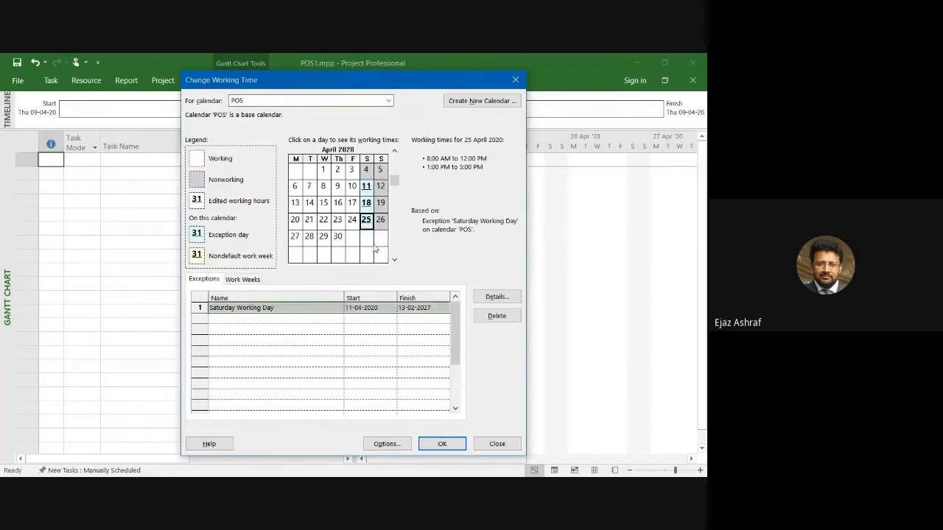
left_click(394, 260)
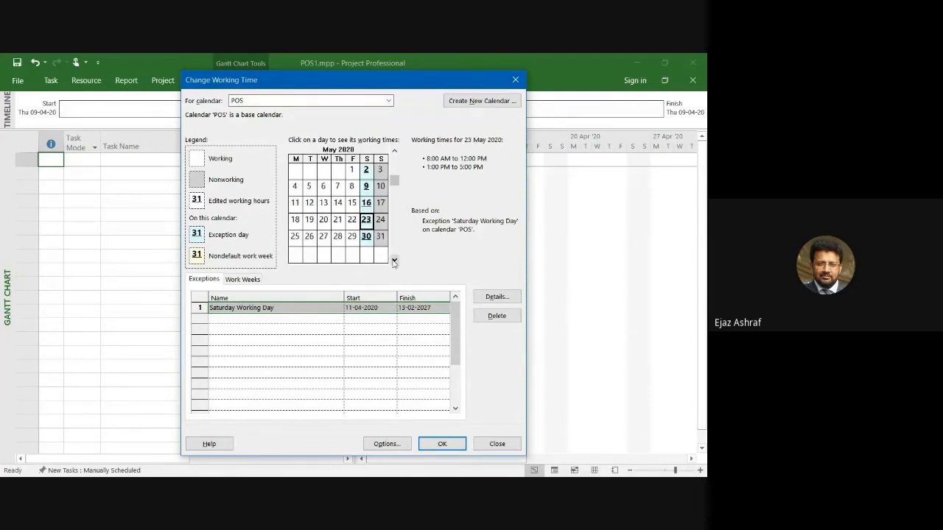
left_click(394, 260)
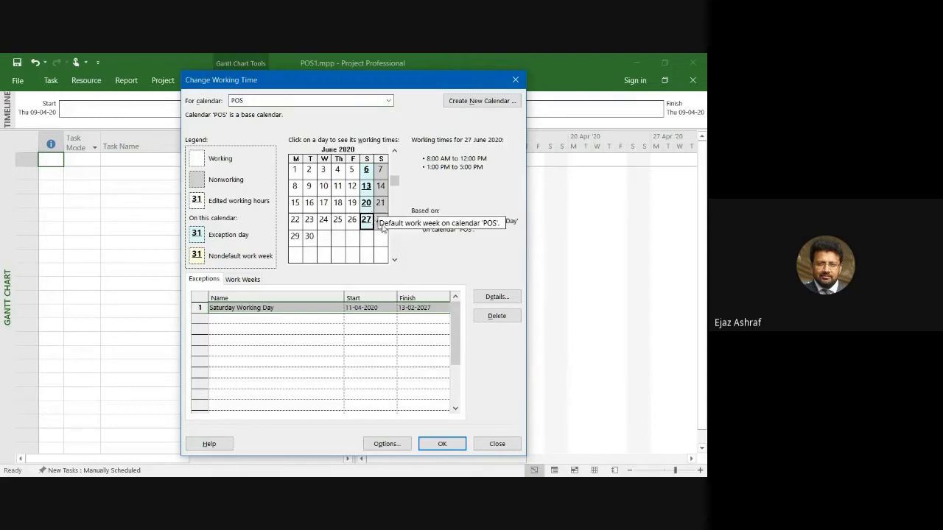
left_click(366, 185)
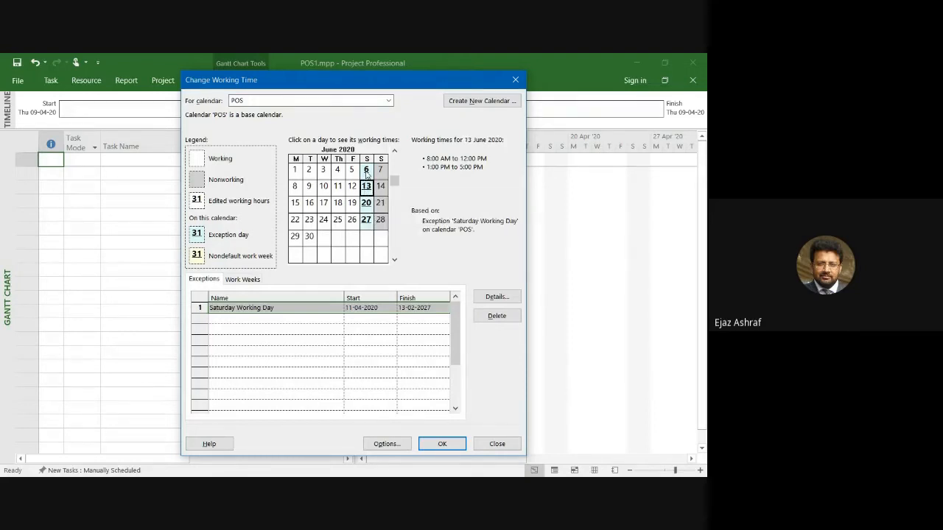
left_click(366, 169)
Step: Review the working times and recurrence details of the Saturday Working Day exception
left_click(282, 308)
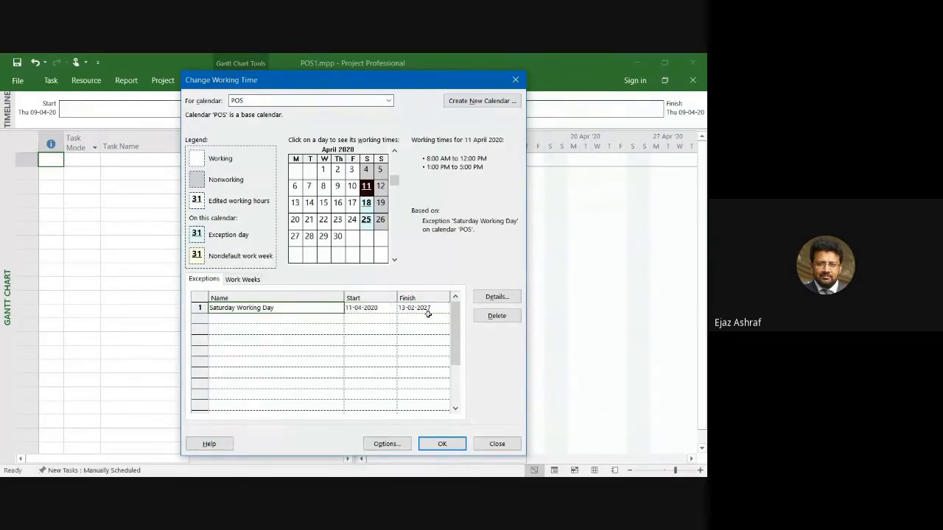
double_click(307, 310)
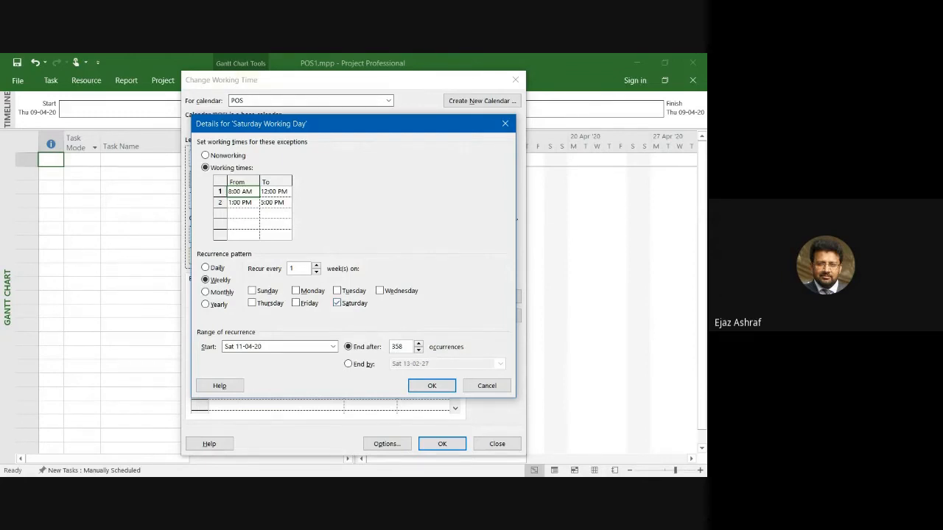
left_click(435, 386)
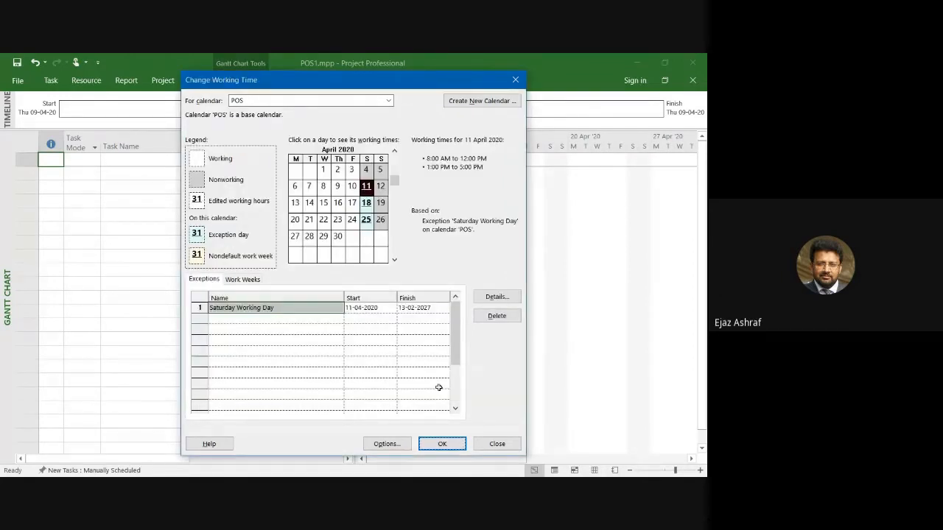
Step: Add a calendar exception named "April 21, 2020 as holiday" for 21 April 2020
left_click(365, 240)
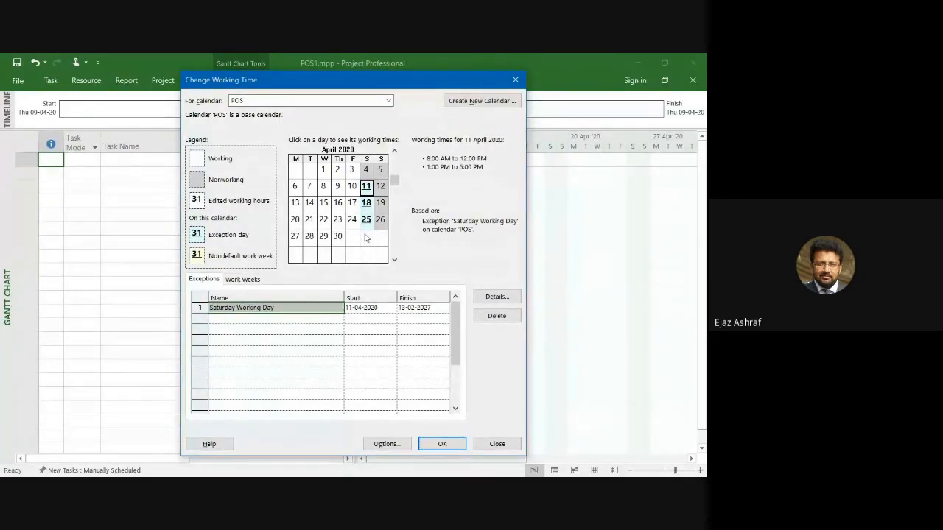
left_click(307, 230)
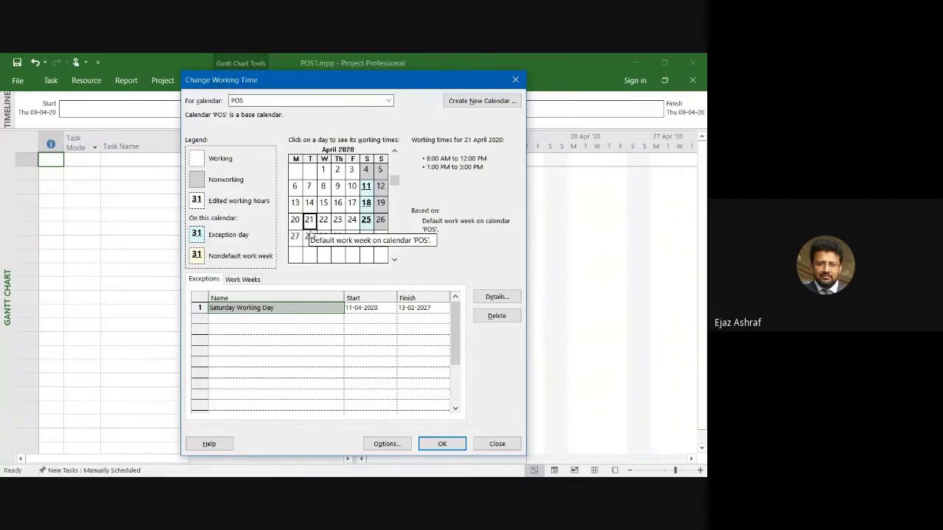
left_click(253, 319)
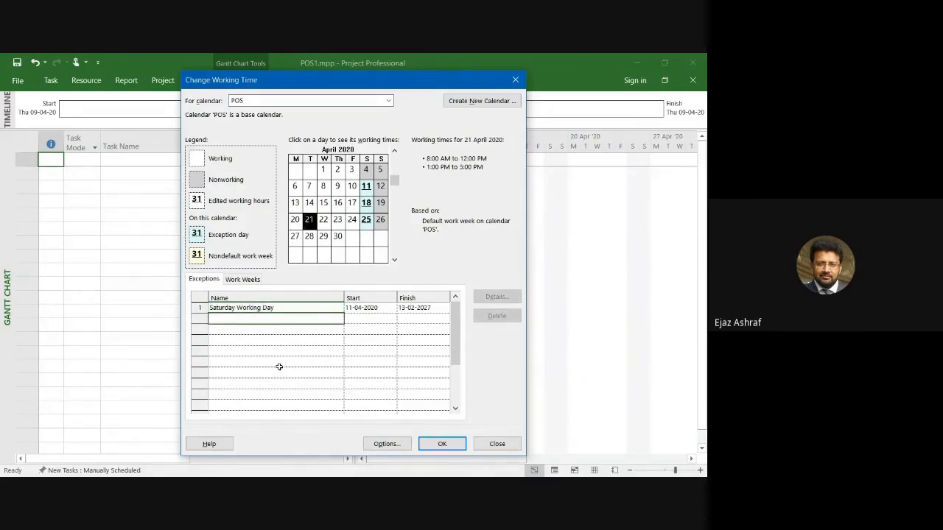
type("April 21, 2020 as holiday")
left_click(359, 321)
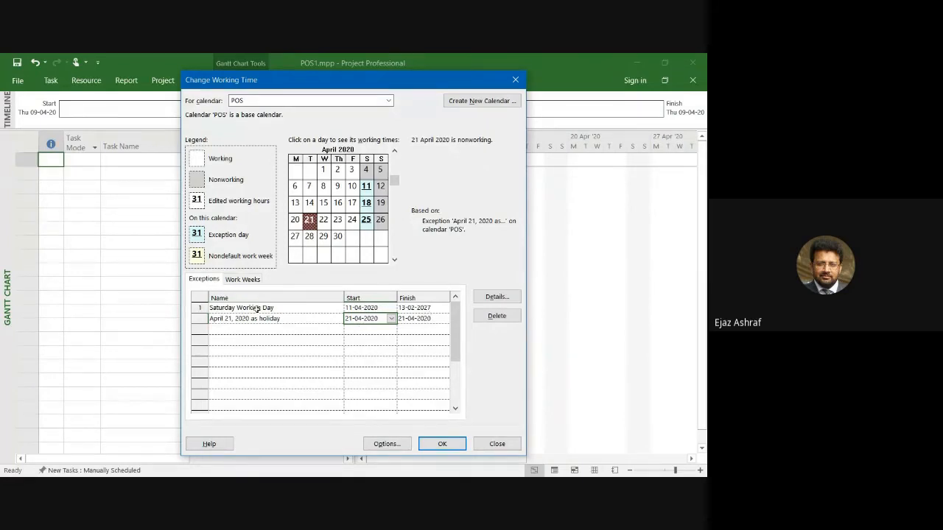
Step: Accept the 21 April holiday's details as nonworking, check 28 and 21 April, and save the POS calendar changes
left_click(269, 324)
double_click(269, 324)
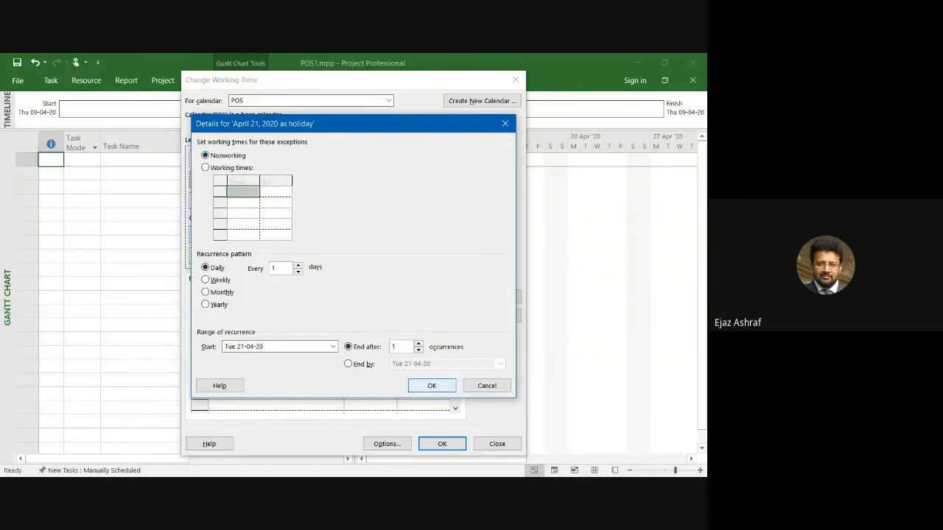
left_click(442, 384)
left_click(306, 237)
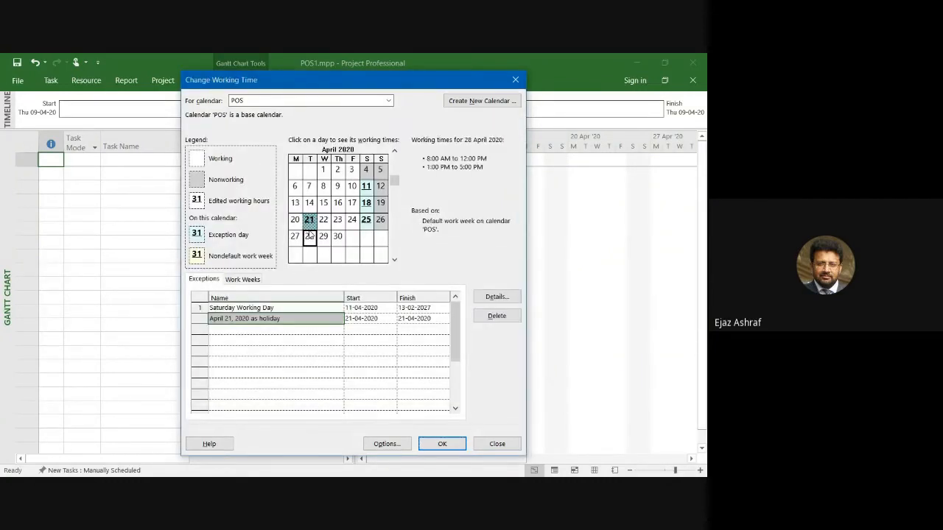
left_click(310, 223)
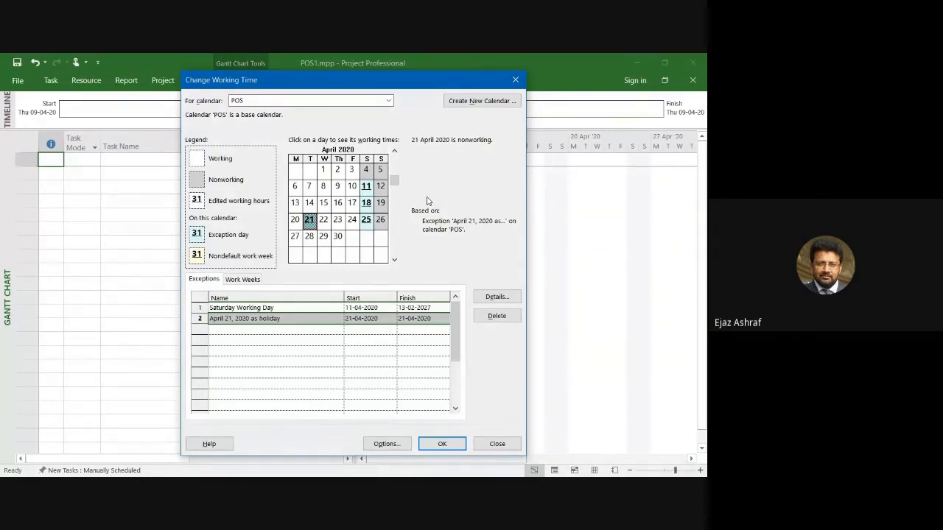
left_click(441, 444)
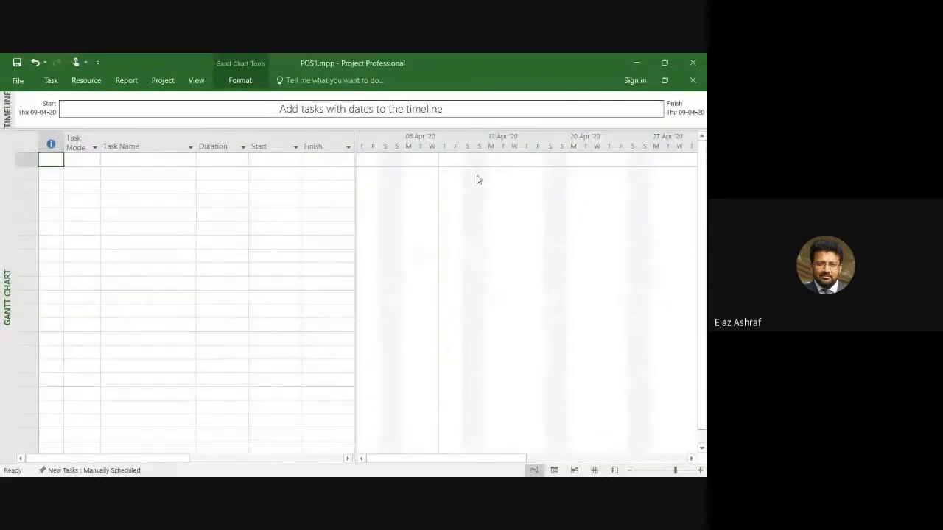
Step: Set the calendar for the Gantt chart's nonworking time shading to POS
right_click(552, 201)
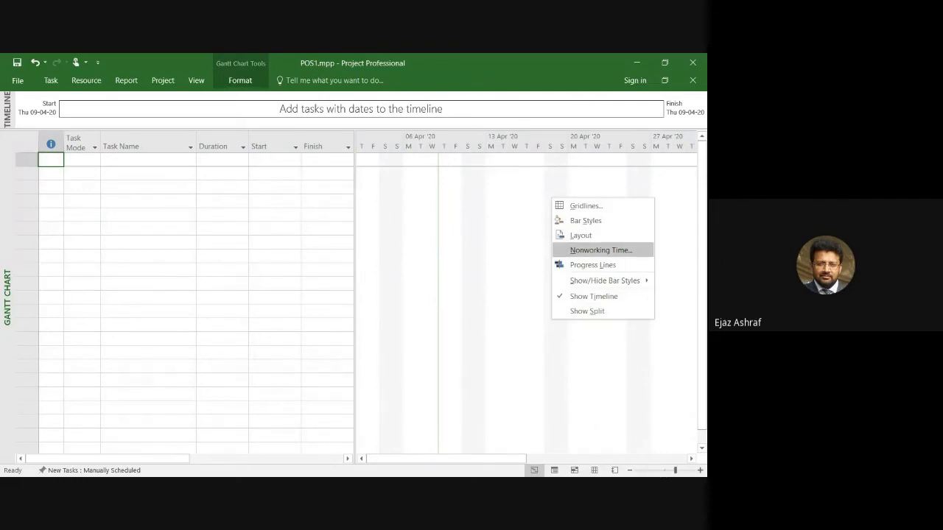
left_click(583, 250)
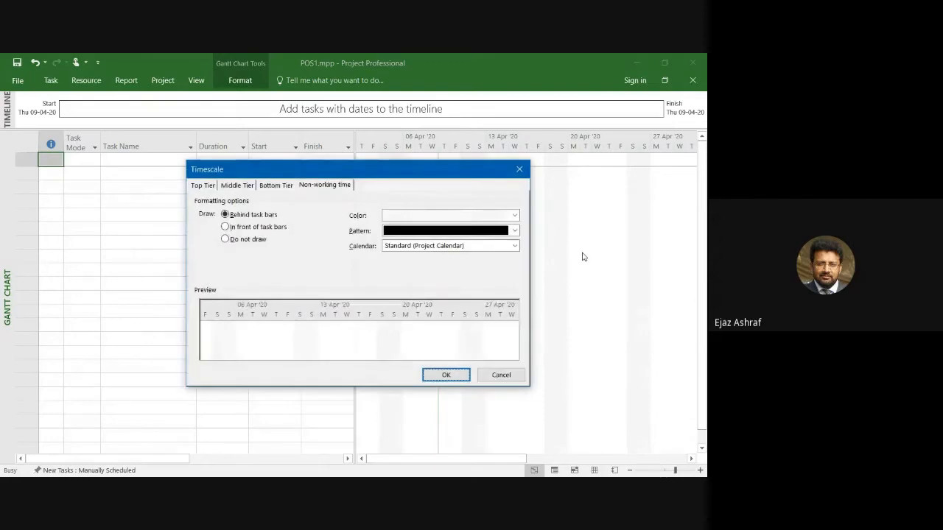
left_click(514, 245)
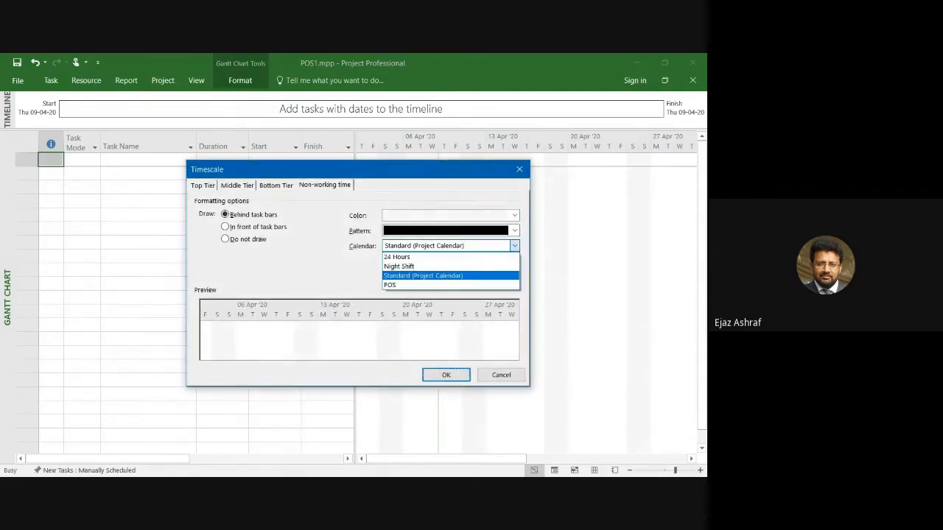
key("Return")
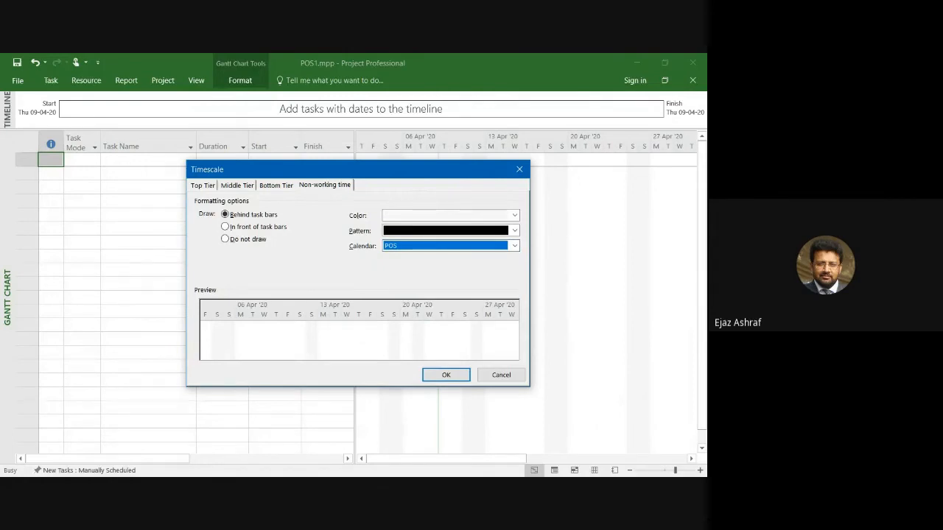
left_click(445, 374)
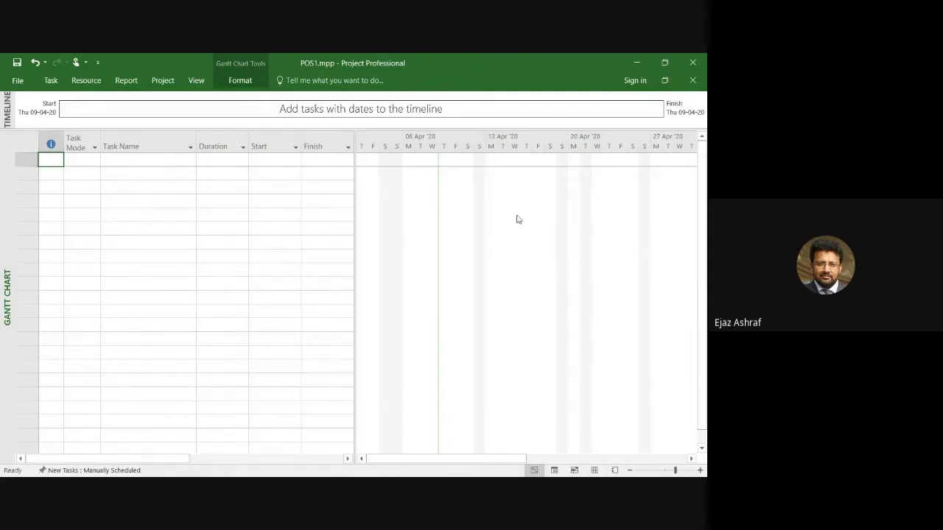
Step: Recheck the Gantt chart's nonworking time settings and keep POS as the calendar
right_click(469, 194)
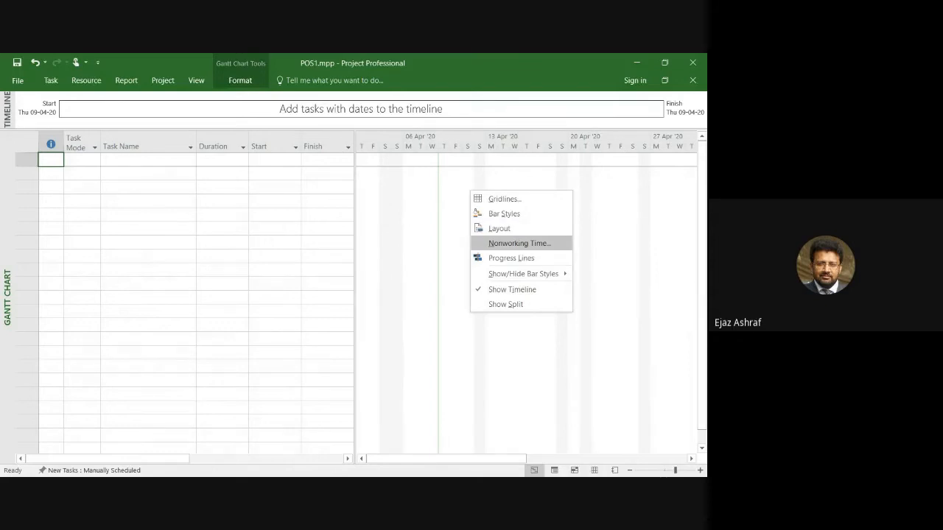
left_click(503, 244)
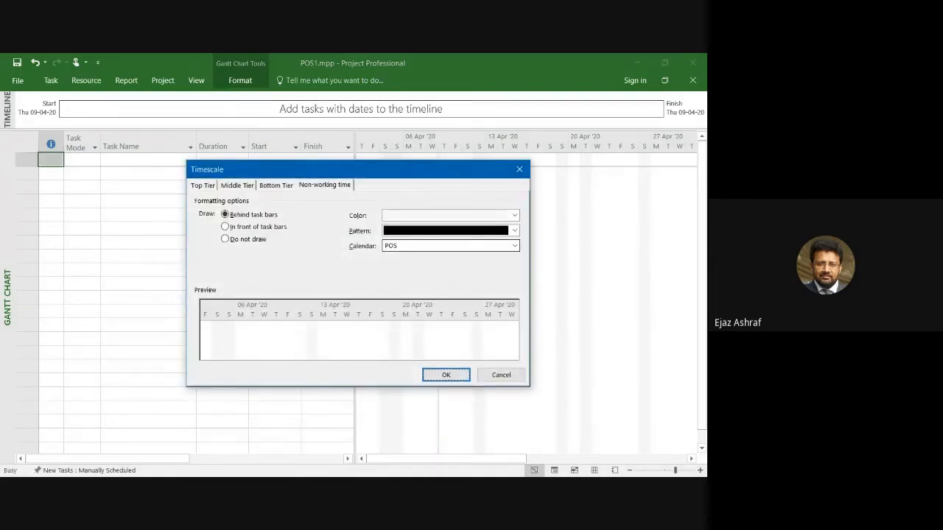
left_click(513, 245)
left_click(427, 285)
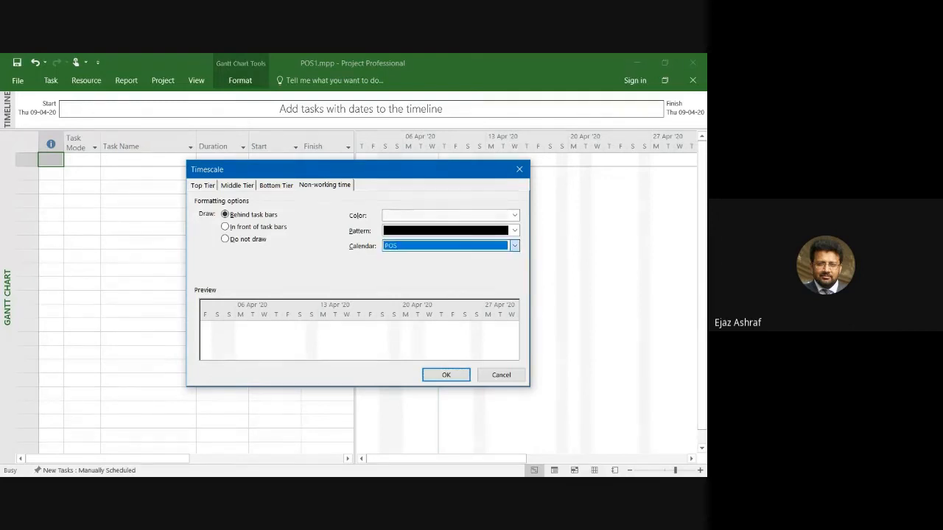
left_click(445, 375)
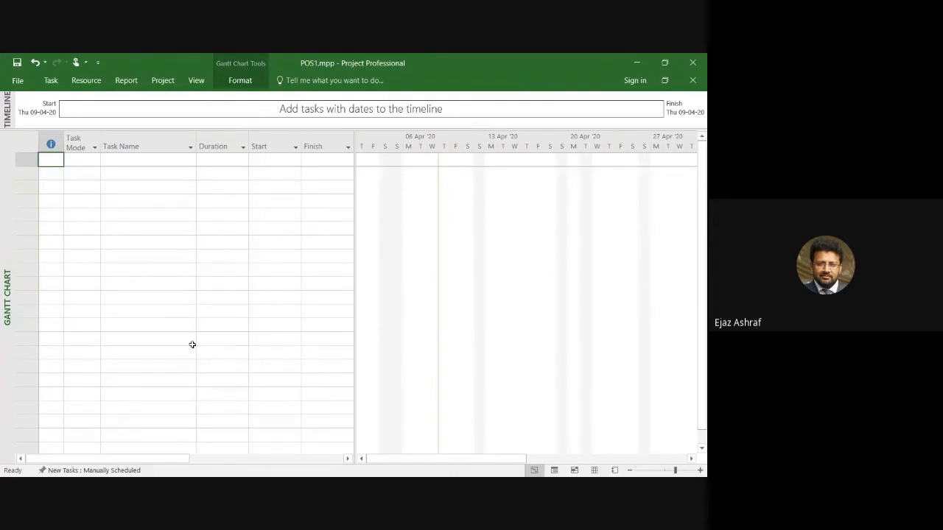
Step: Enter the tasks "Point of Sale System" and "Item Management" in the first two rows of the task table
key("alt+Tab")
left_click(133, 161)
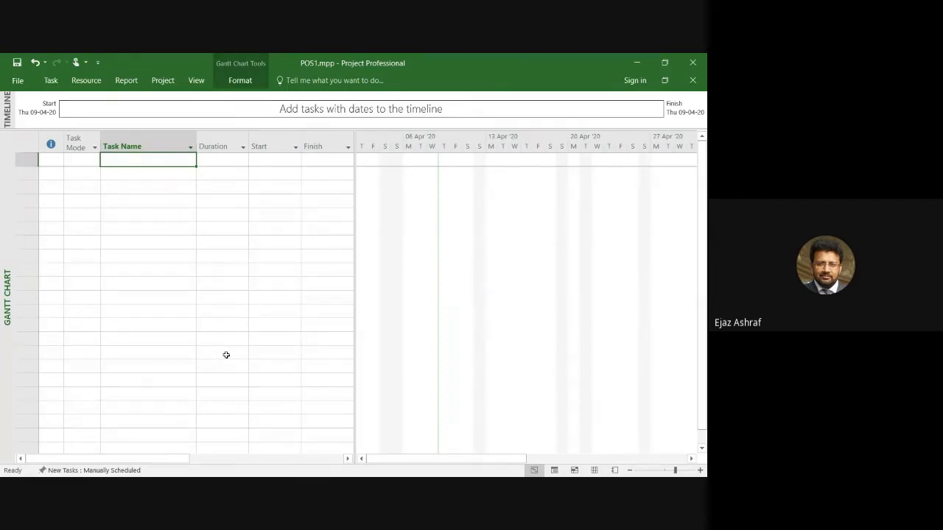
type("Point o")
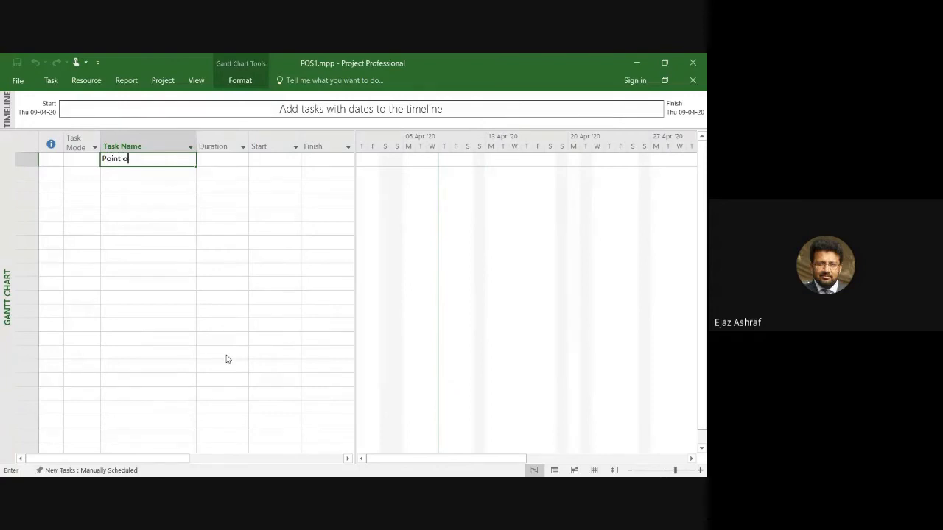
type("f Sale System")
key("Return")
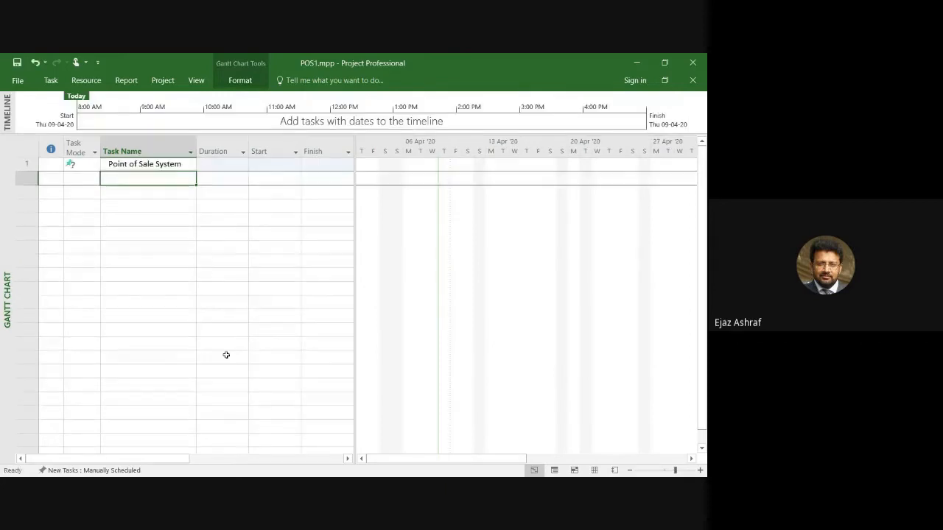
type("Item ")
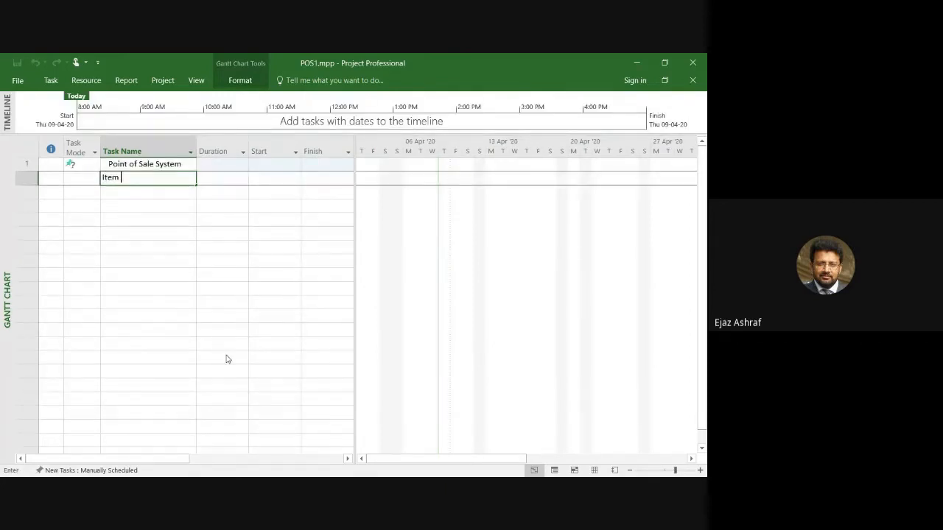
type("Management")
key("Return")
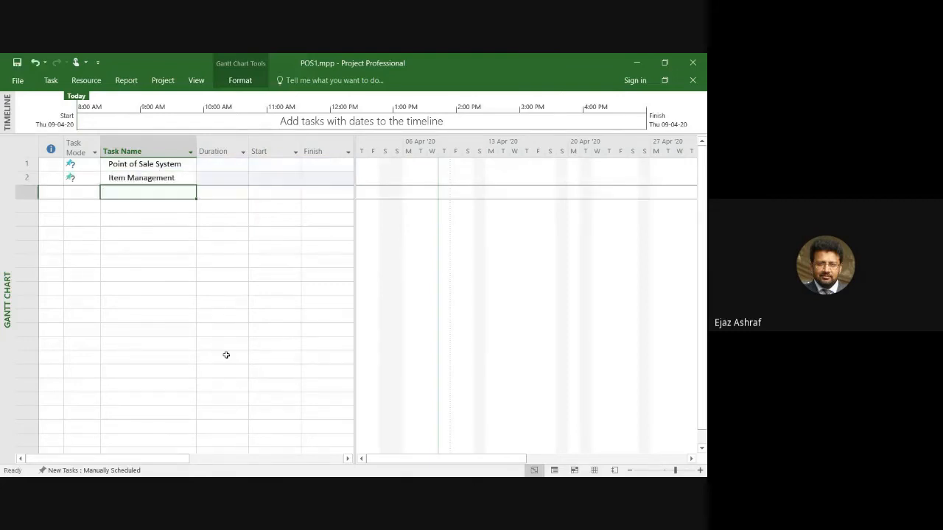
Step: Add the tasks "Add item", "Update Item" and "Delete Item" below Item Management
type("Add item")
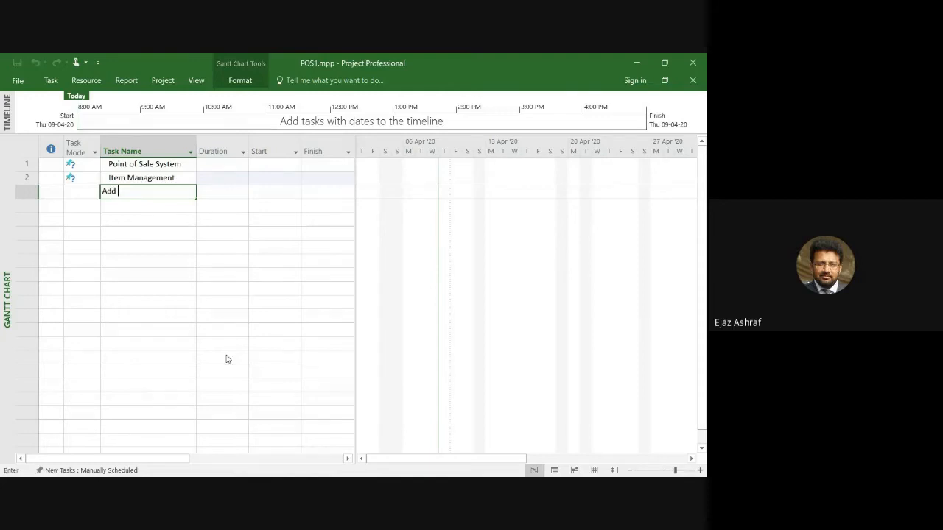
key("Return")
type("Upd")
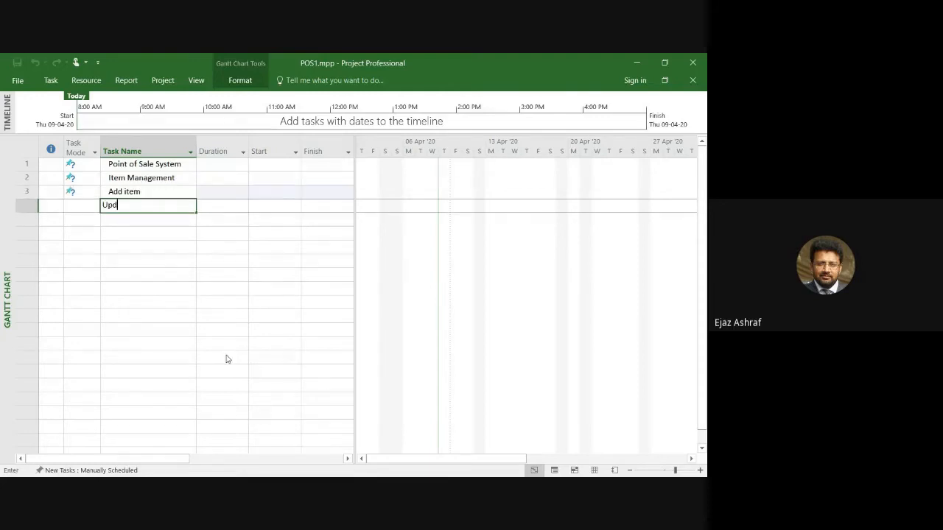
type("ate Item")
key("Return")
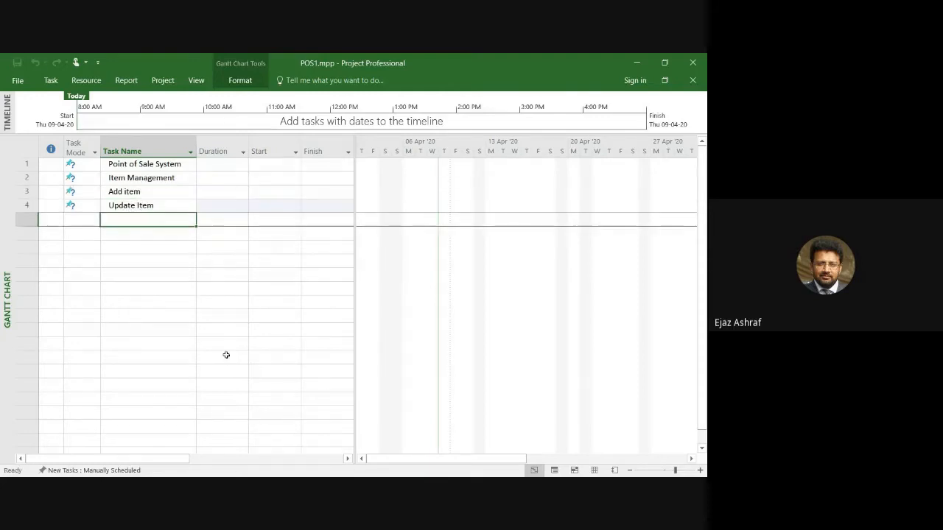
type("Delete Item")
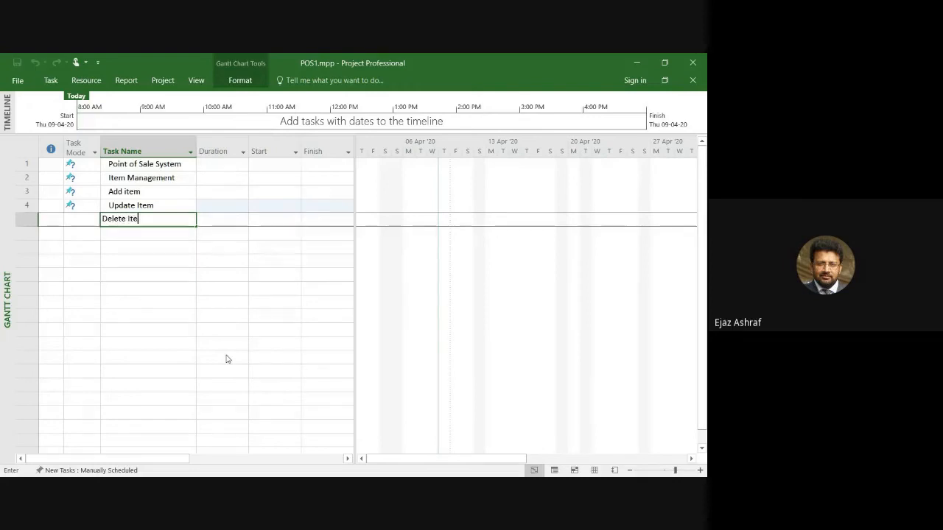
key("Return")
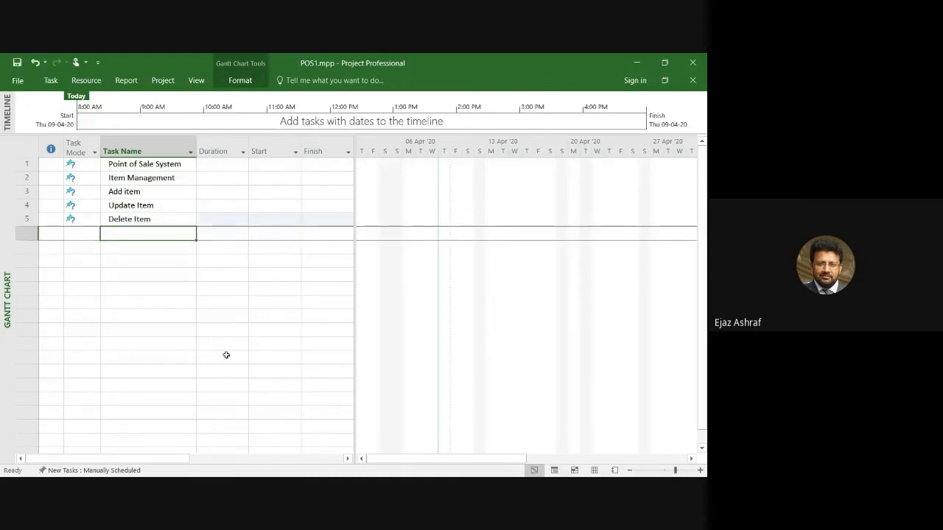
Step: Add a task named "Invoice Management" below Delete Item
type("Invoice Managmm")
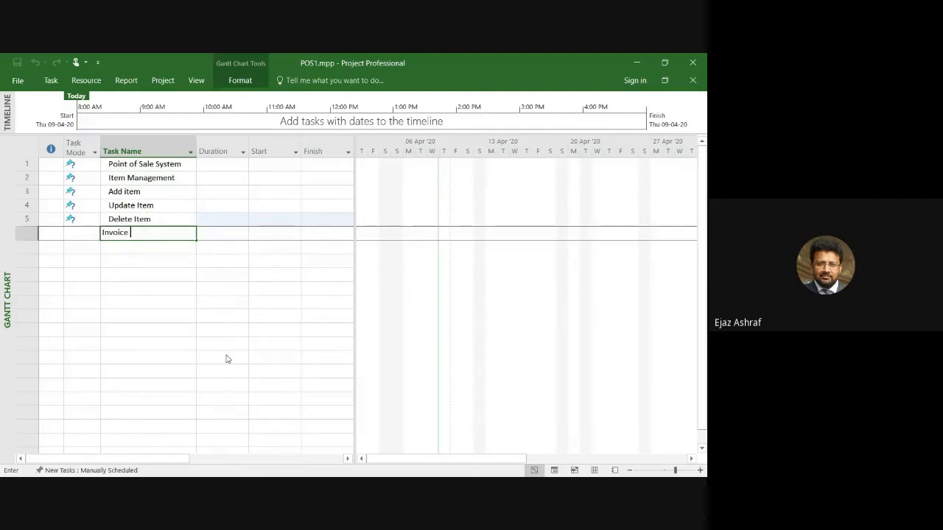
key("BackSpace")
key("BackSpace")
type("ement")
key("Return")
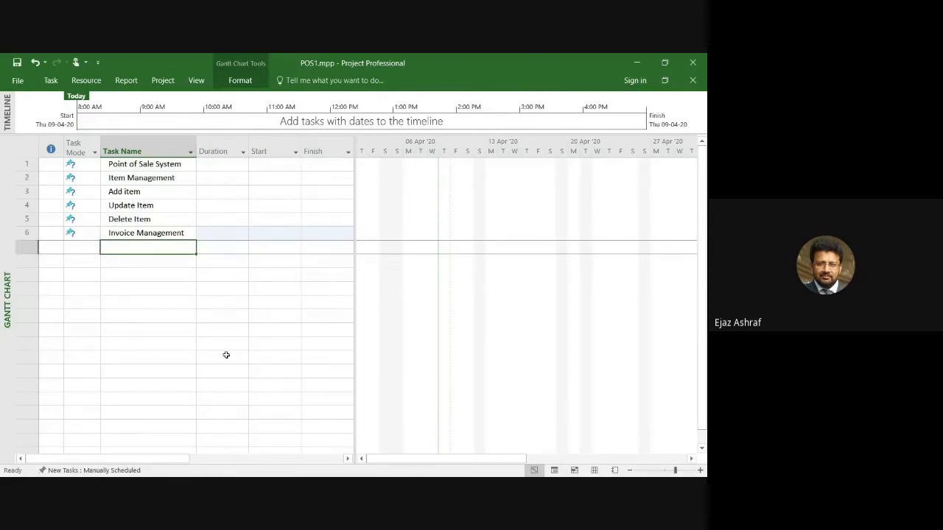
Step: Add the tasks "To extract data" and "To apply business rules" below Invoice Management
type("To exotr")
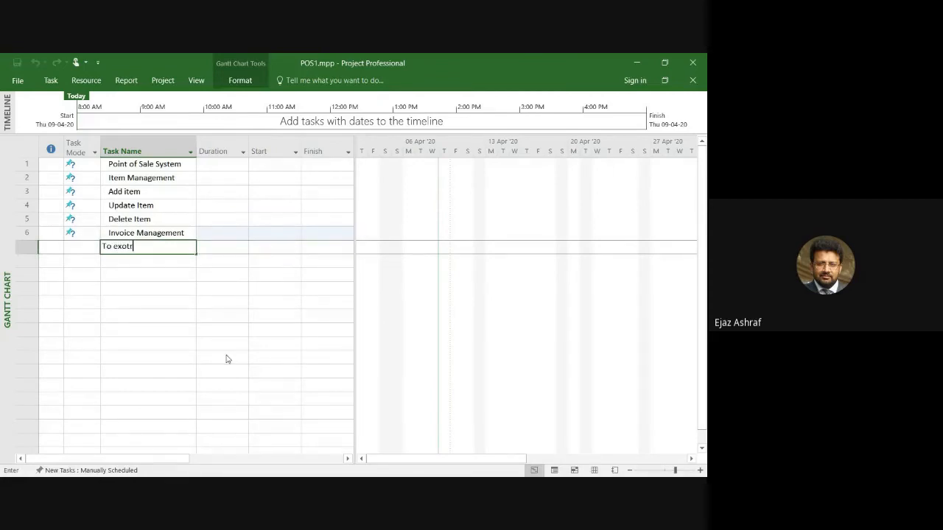
key("BackSpace")
key("BackSpace")
key("BackSpace")
type("tract data")
key("Return")
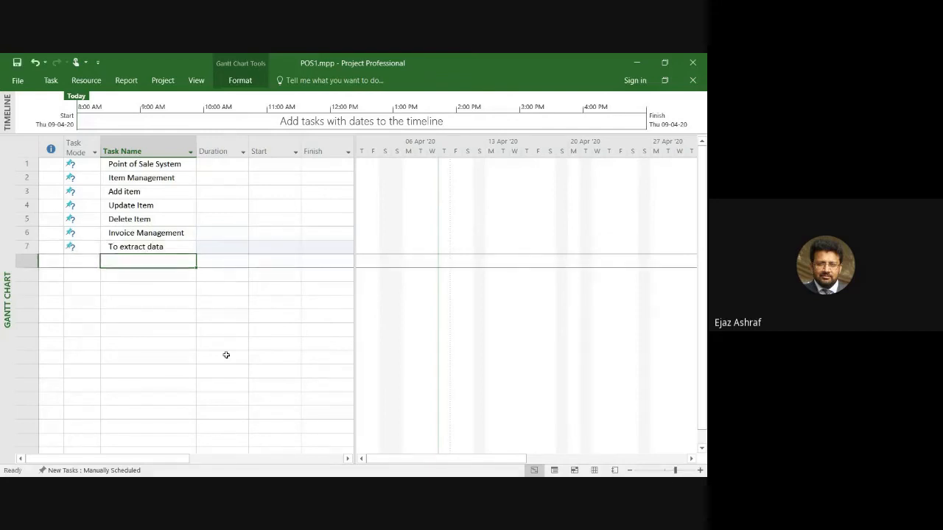
type("To appl")
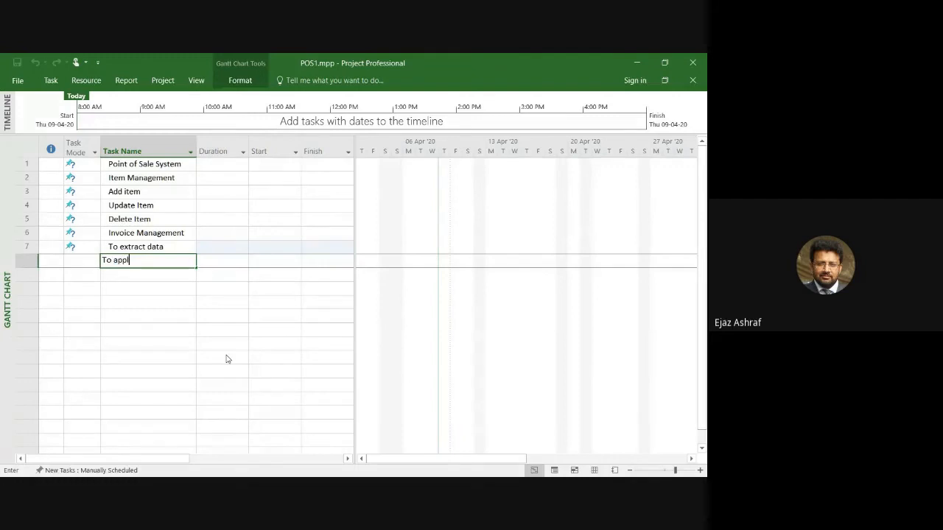
type("y business rules")
key("Return")
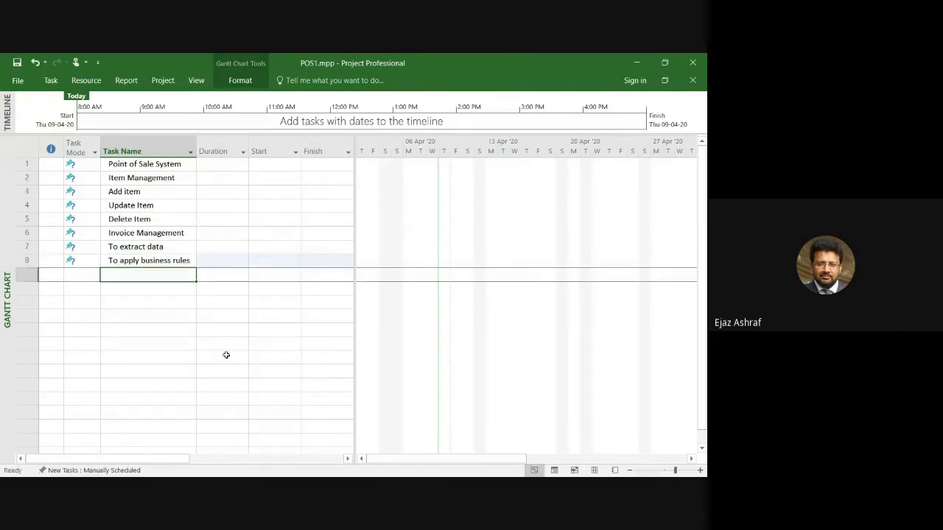
Step: Add a task named "To generate invoice" below To apply business rules
type("To g")
key("BackSpace")
key("BackSpace")
key("BackSpace")
key("BackSpace")
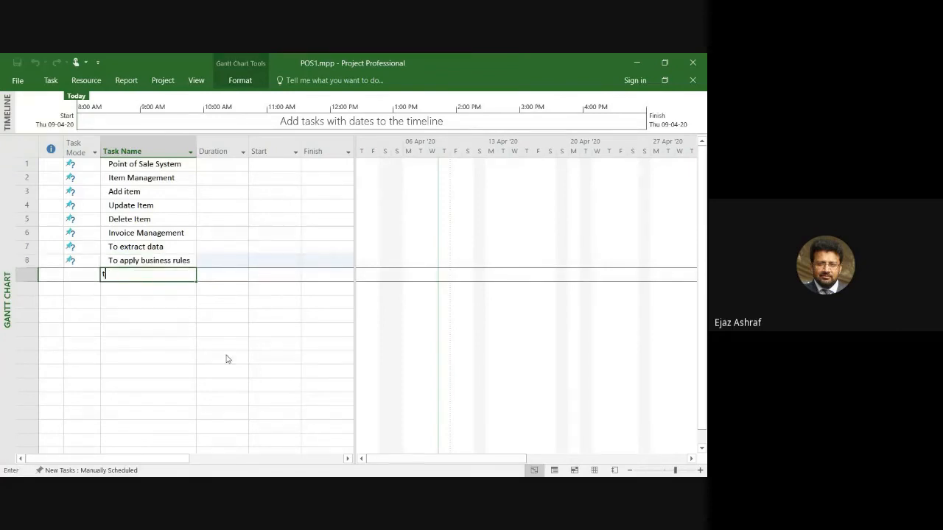
type("To generate invoice")
key("Return")
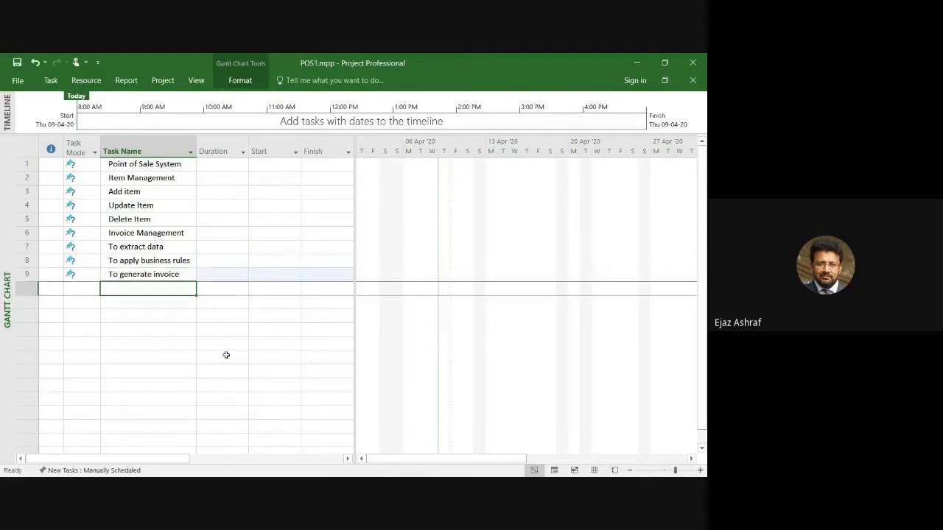
Step: Add the tasks "Report", "Report 1", "Report 2" and "Report 3" at the end of the task list
type("Report")
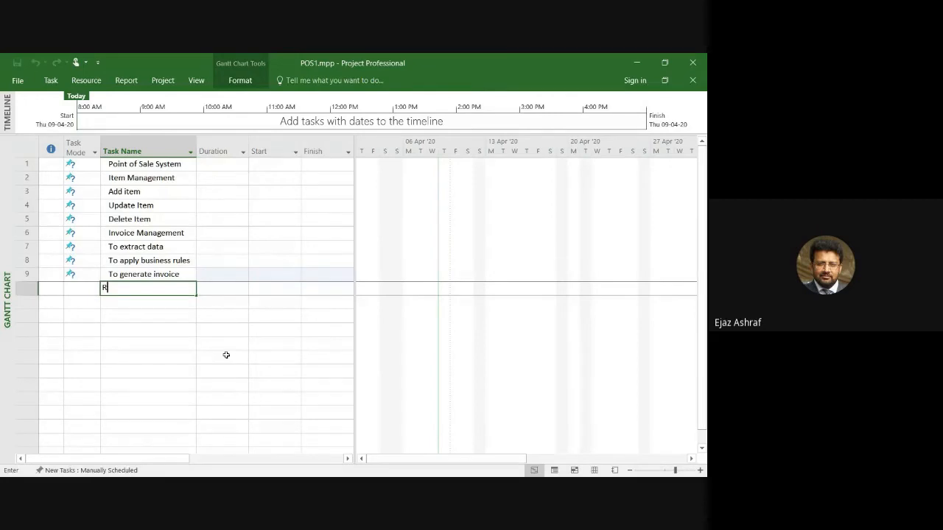
key("Return")
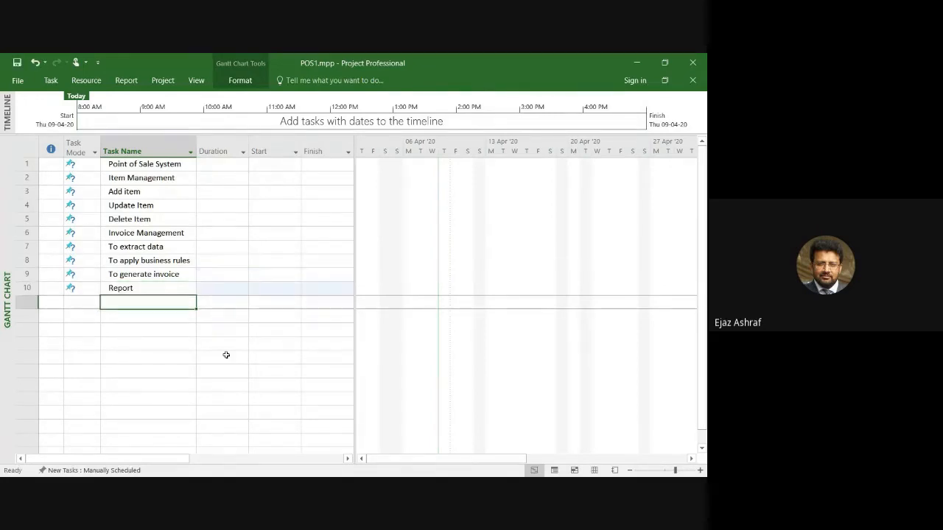
type("Report")
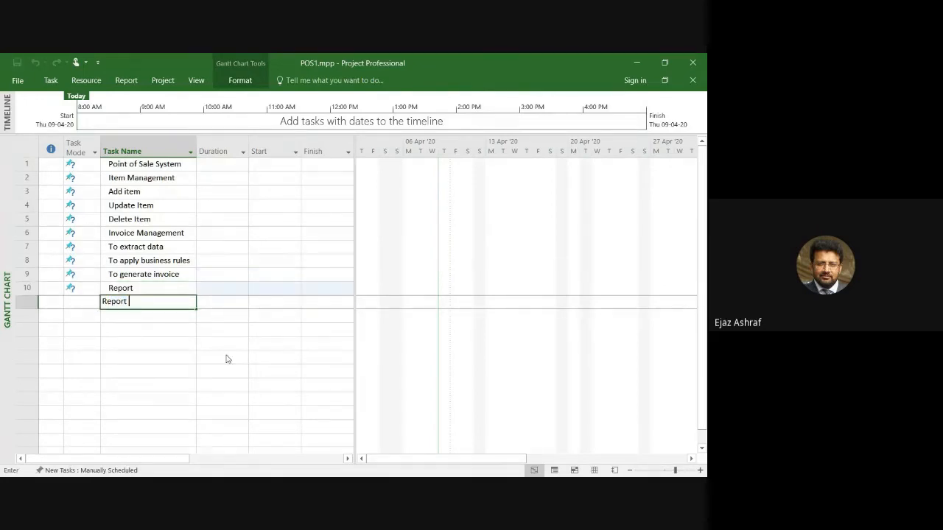
type(" 1")
key("Return")
type("Re")
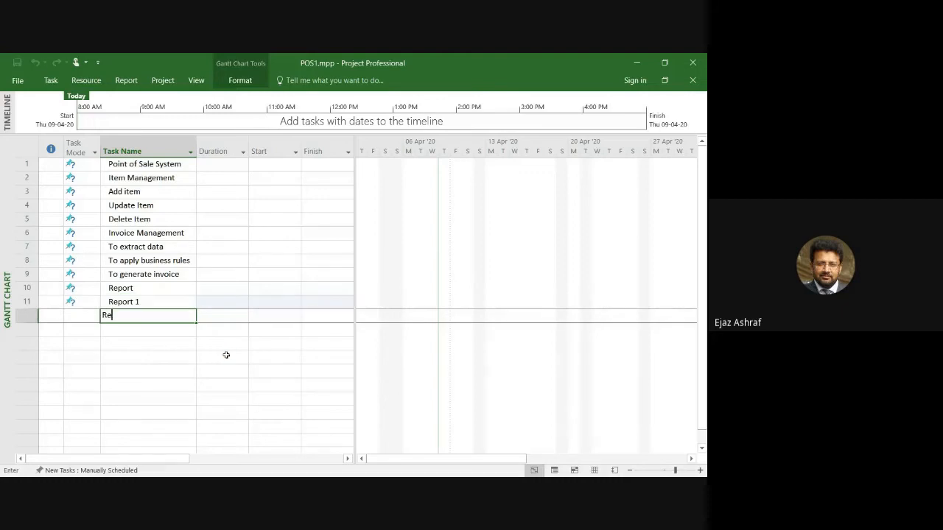
type("port 2")
key("Return")
type("Repor")
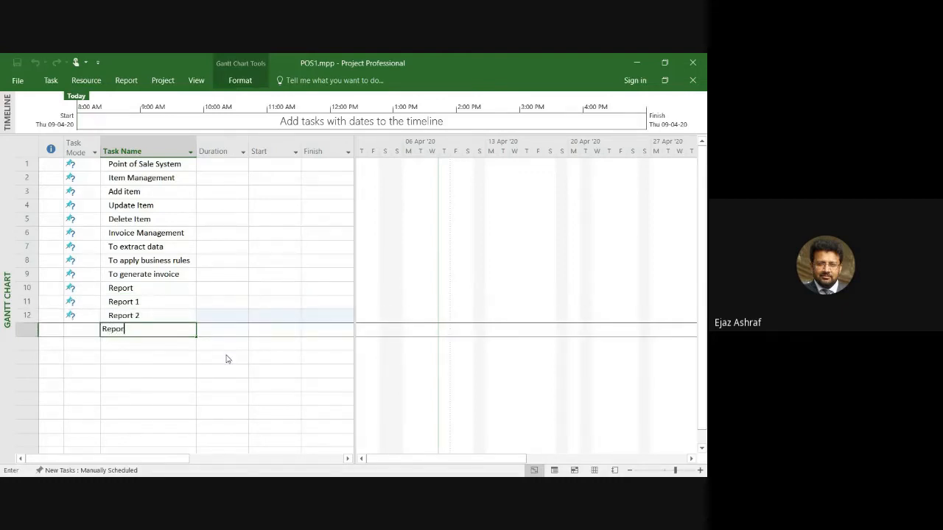
type("t 3")
left_click(162, 372)
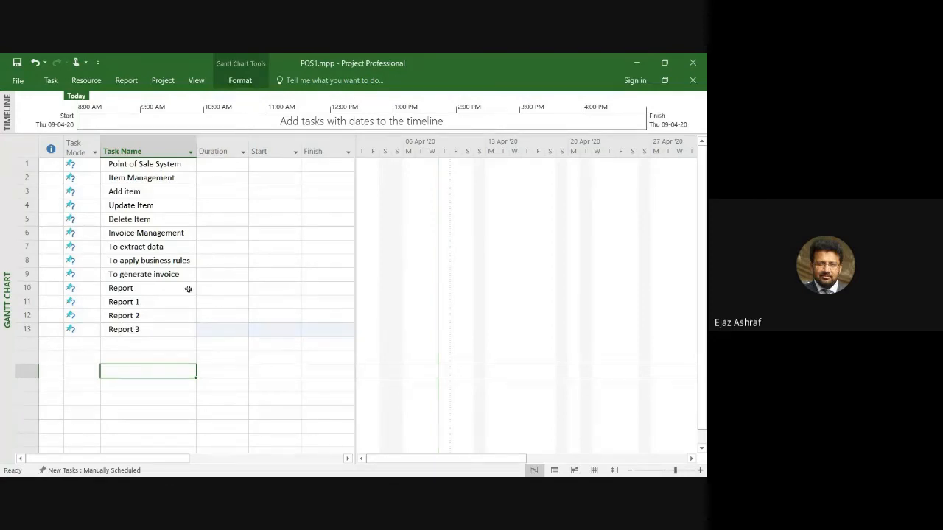
Step: Indent all tasks from Item Management through Report 3 as subtasks of Point of Sale System
left_click(158, 181)
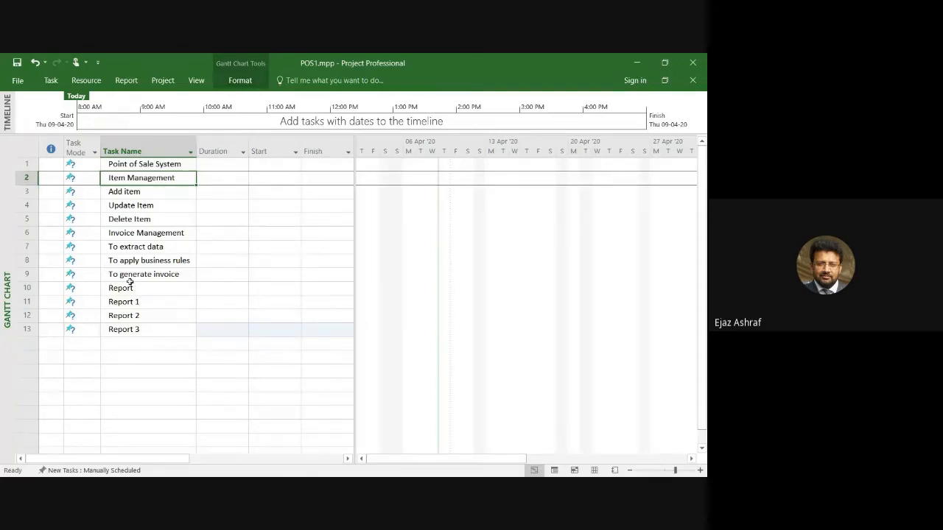
left_click(120, 331, "shift")
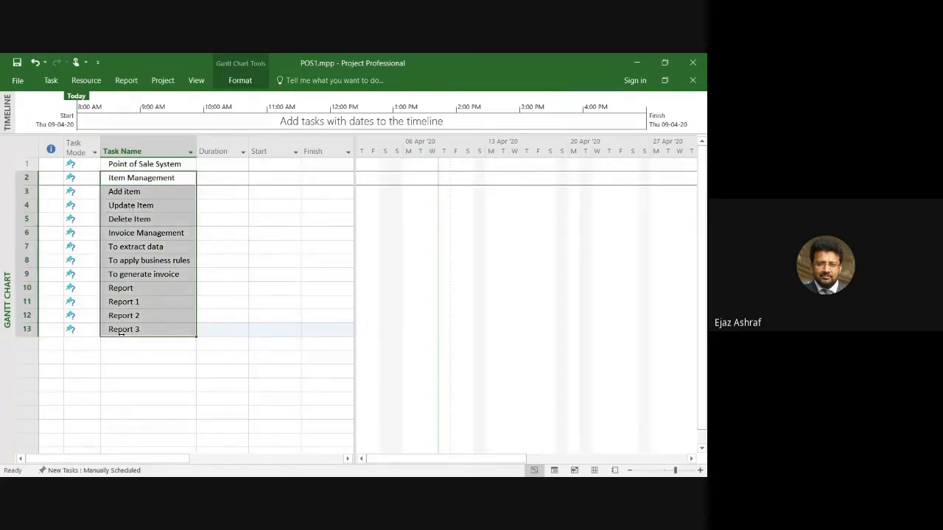
left_click(52, 80)
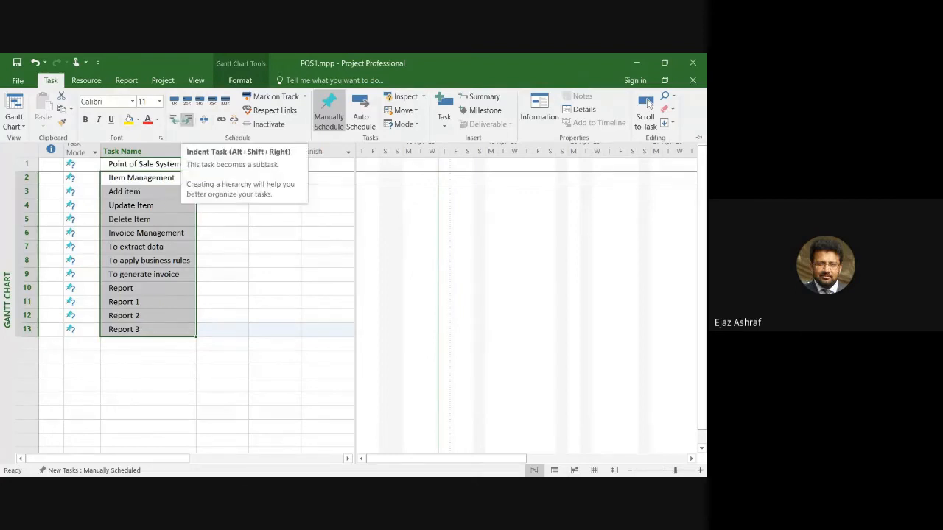
left_click(187, 119)
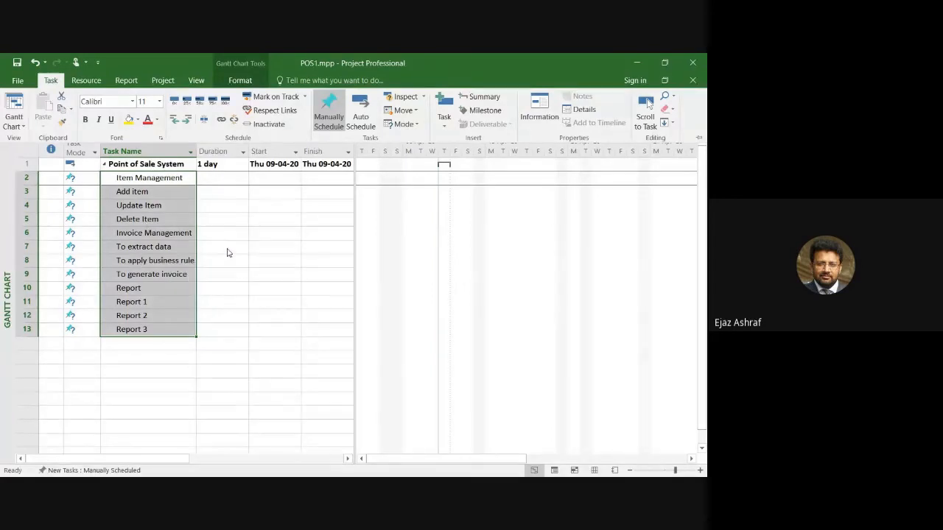
key("ctrl+F1")
Step: Indent Add item, Update Item and Delete Item as subtasks of Item Management
left_click(151, 205)
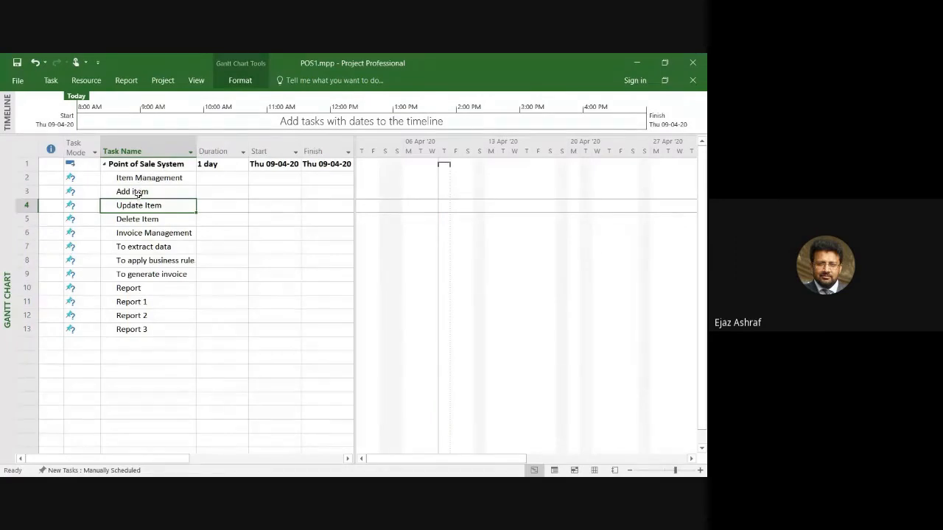
left_click(137, 193)
left_click(148, 219, "shift")
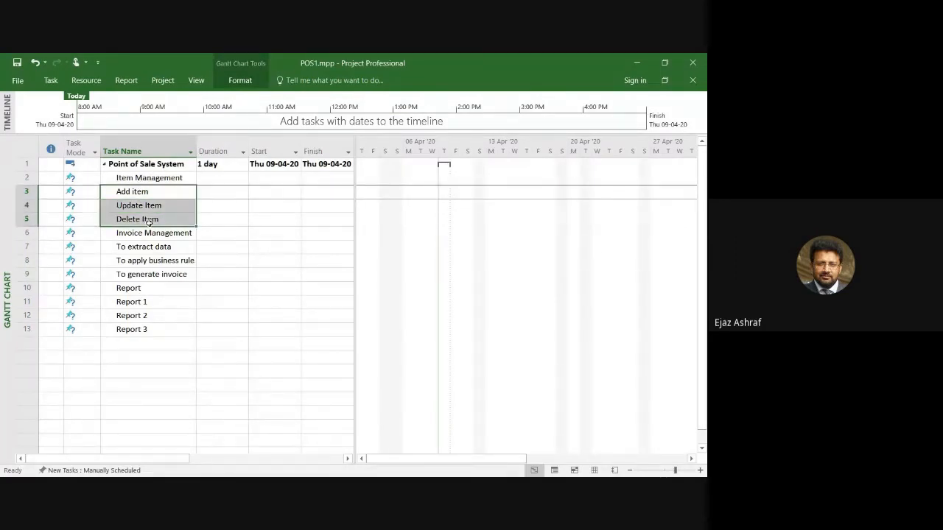
left_click(51, 81)
left_click(186, 119)
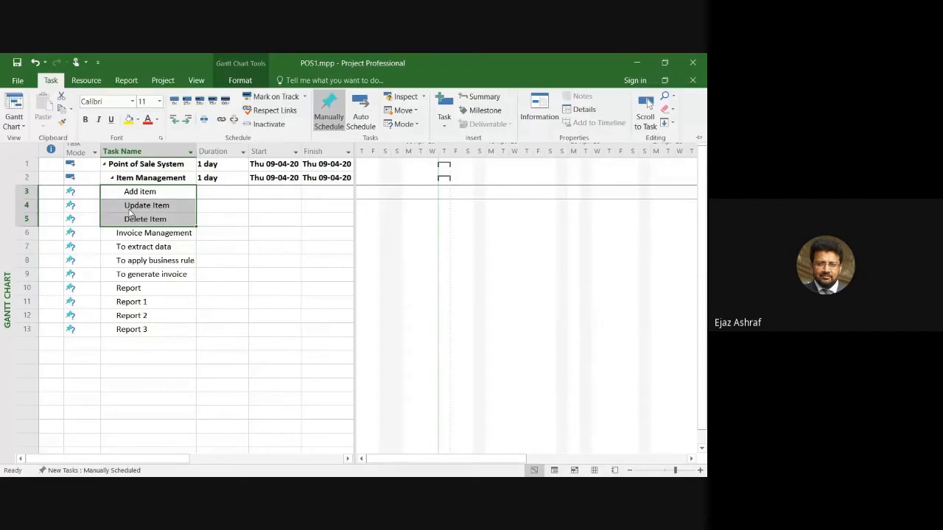
key("Escape")
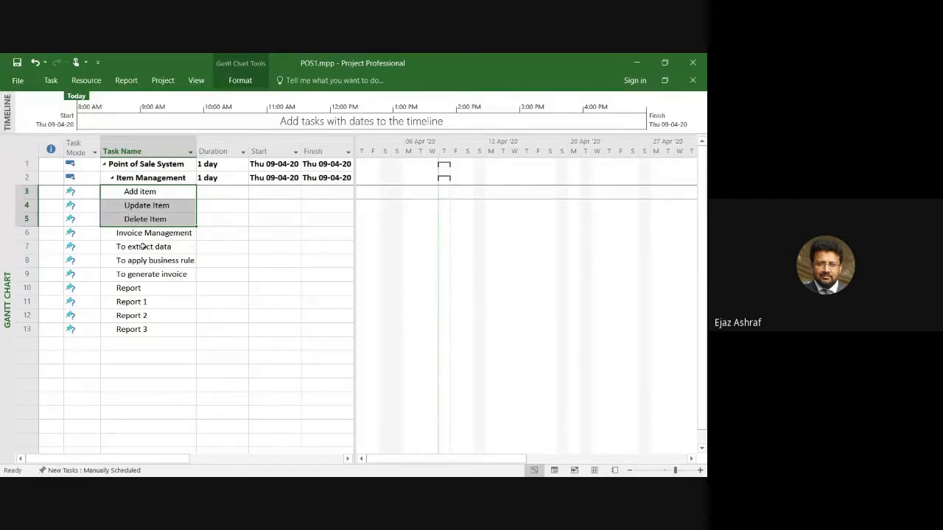
Step: Indent To extract data, To apply business rules and To generate invoice as subtasks of Invoice Management
left_click(143, 247)
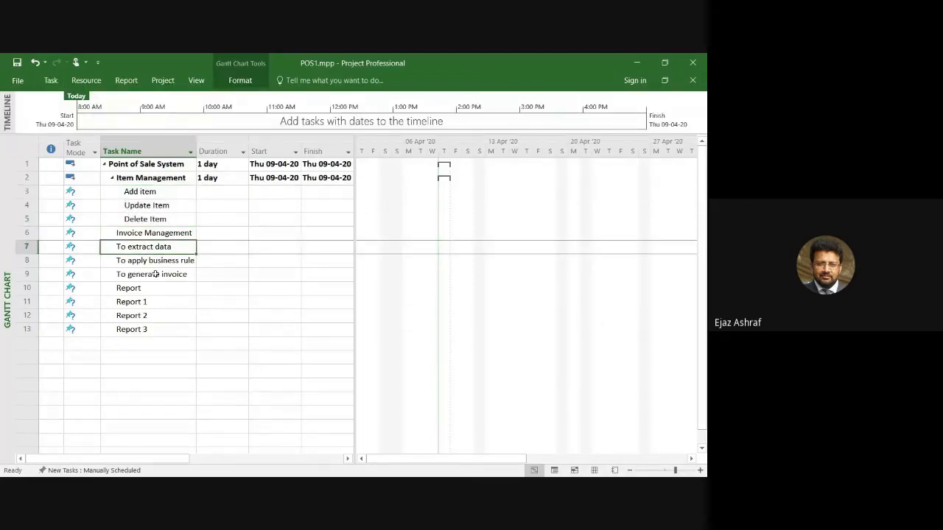
left_click(156, 274, "shift")
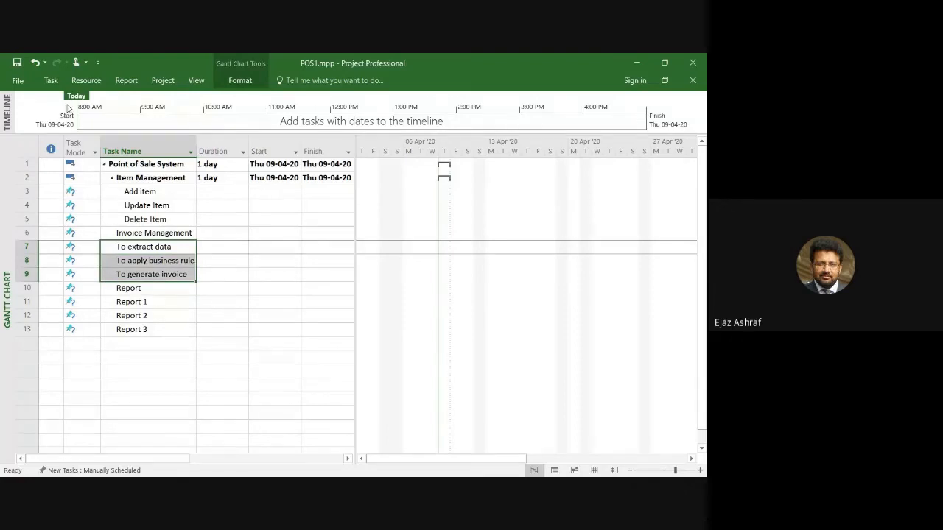
left_click(51, 80)
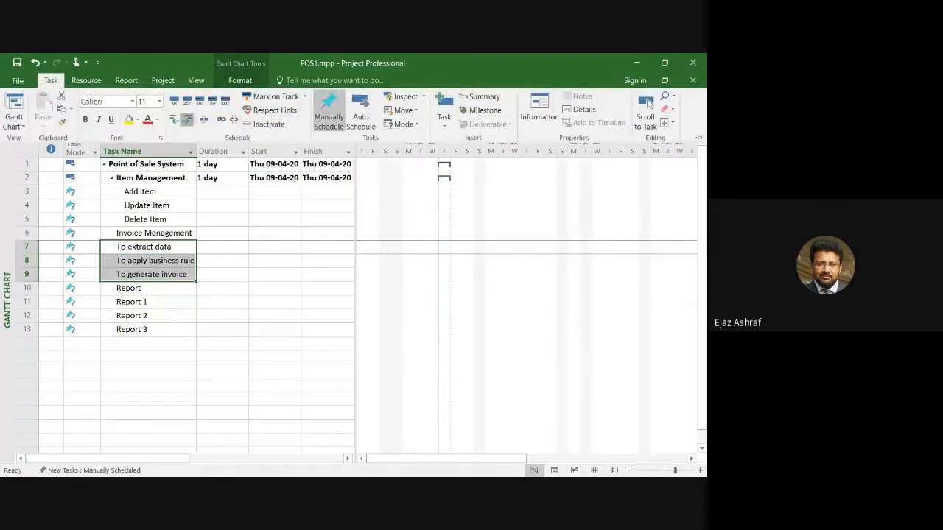
left_click(187, 119)
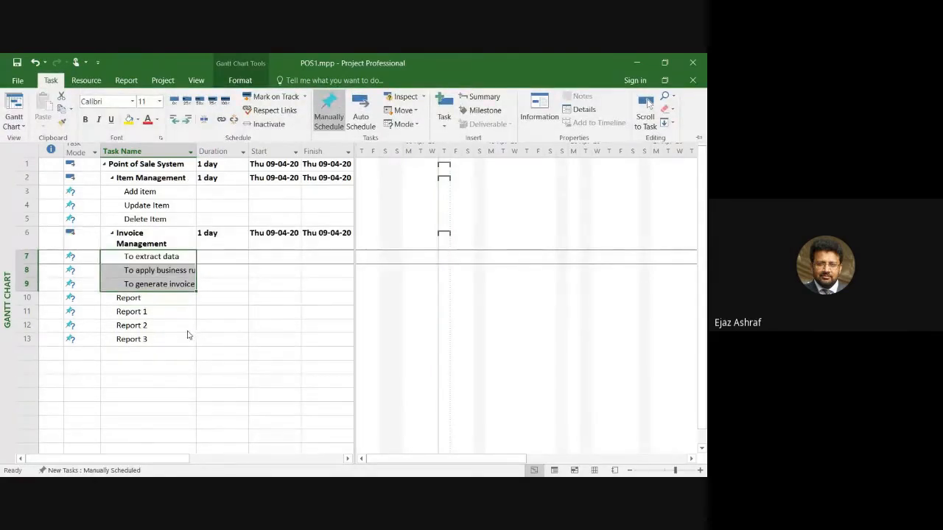
Step: Indent Report 1, Report 2 and Report 3 as subtasks of Report
left_click(150, 311)
left_click(149, 312)
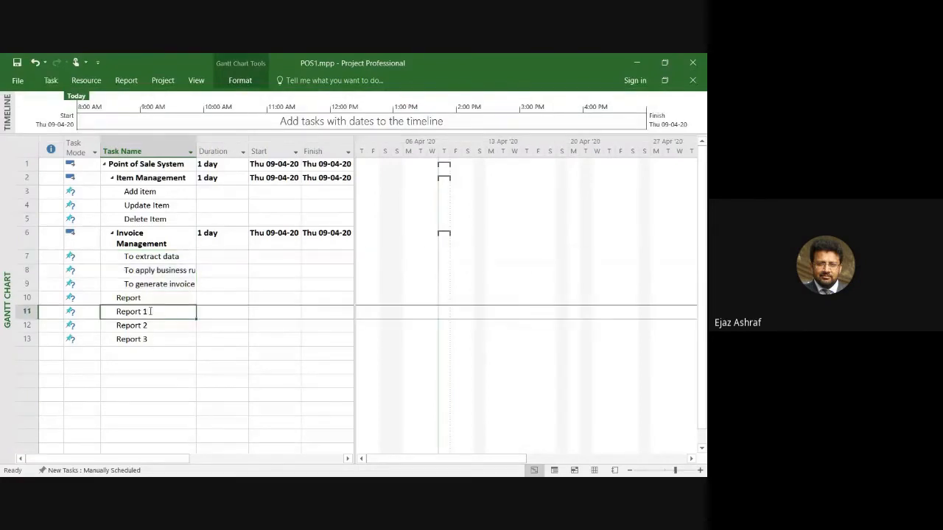
left_click(148, 337, "shift")
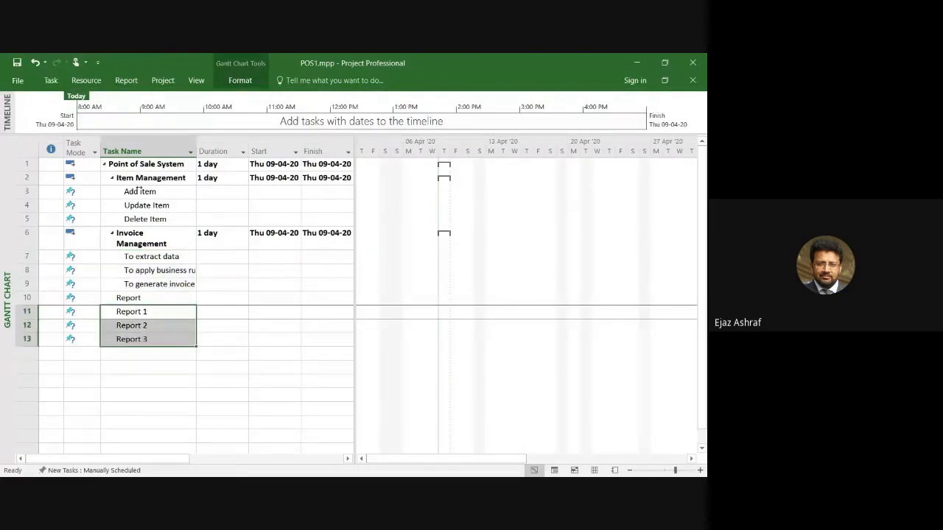
left_click(50, 80)
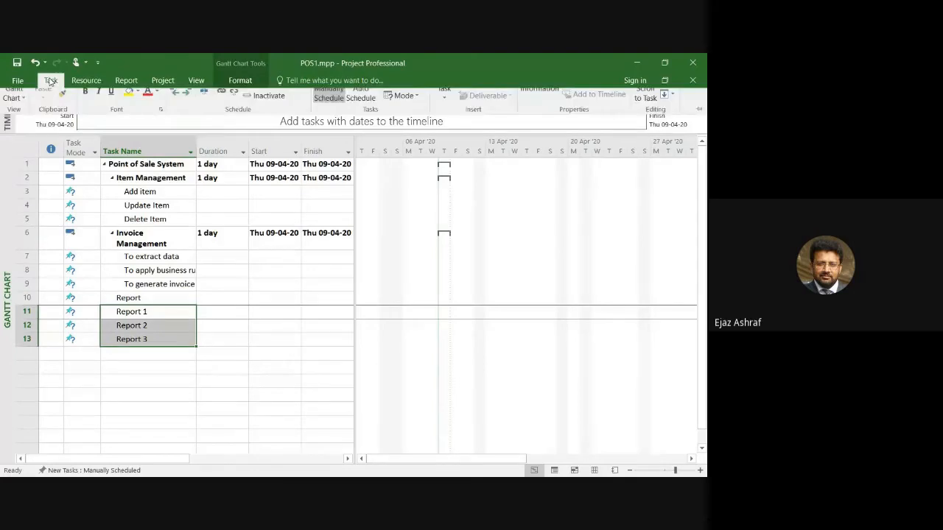
left_click(187, 119)
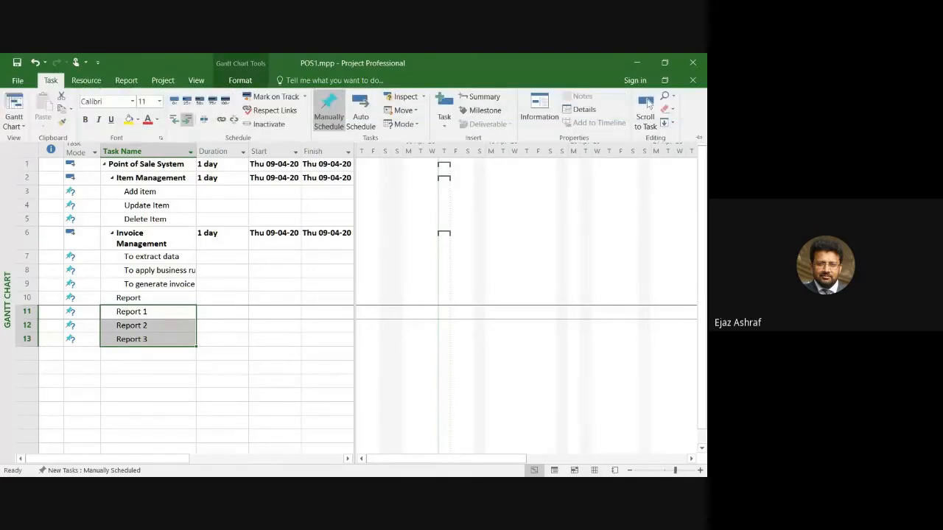
left_click(224, 386)
Step: Fit the Task Name column to its contents and widen the task table to show the full Predecessors column
double_click(197, 148)
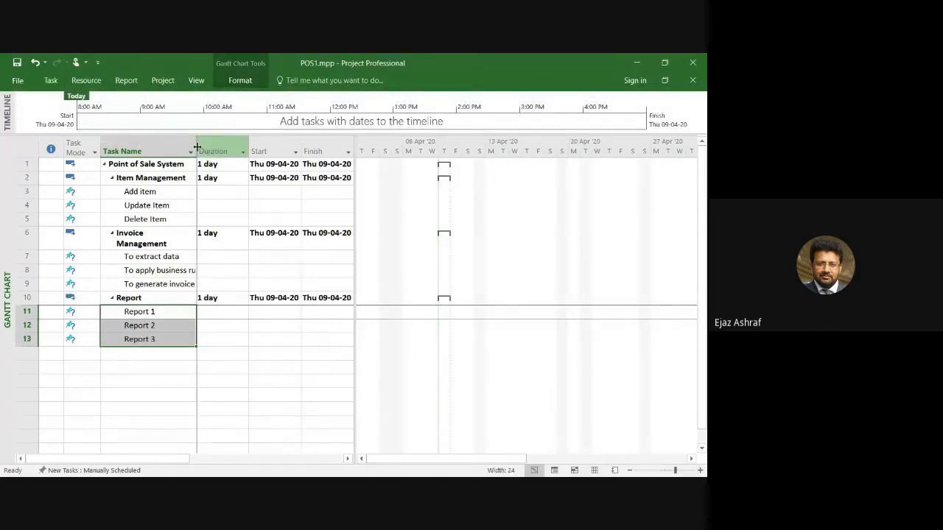
left_click(193, 371)
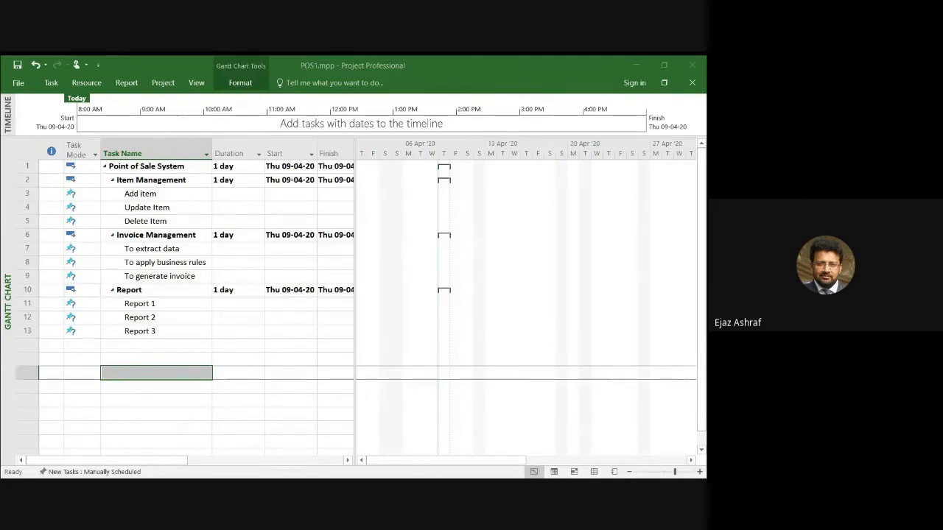
left_click(214, 485)
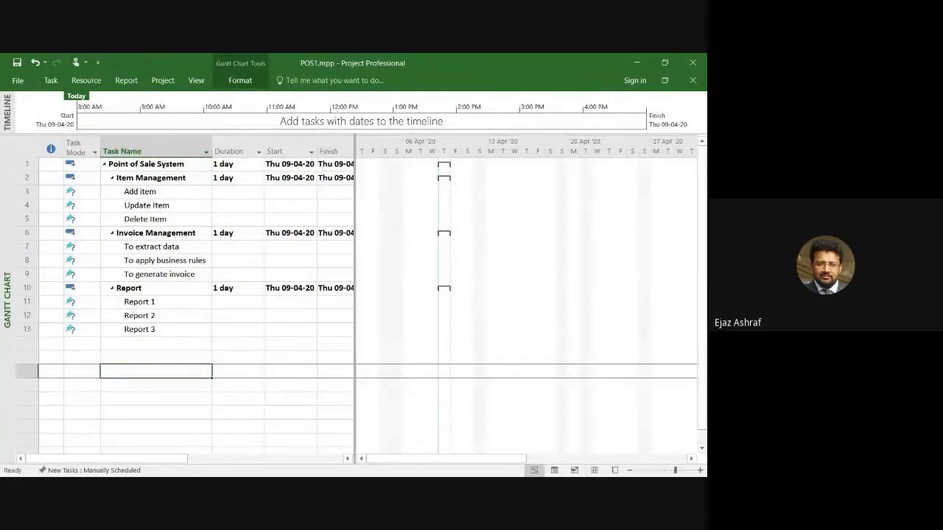
left_click_drag(354, 208, 406, 209)
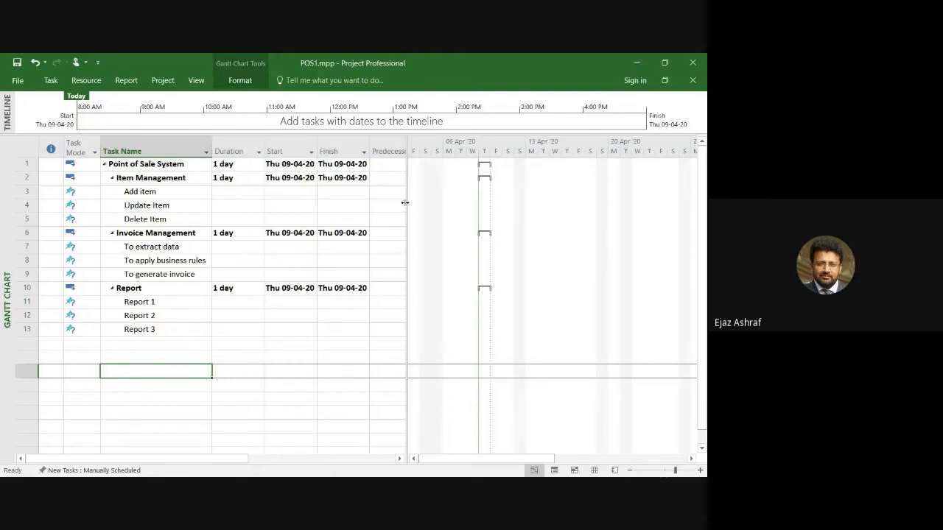
left_click_drag(405, 203, 451, 202)
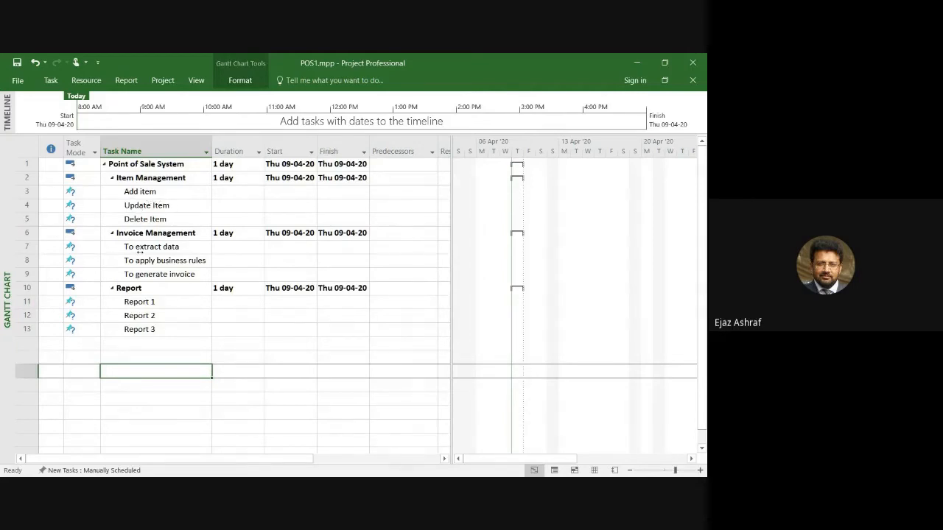
Step: Set the duration of Add item to 4 days and of Update Item to 6 days
left_click(232, 193)
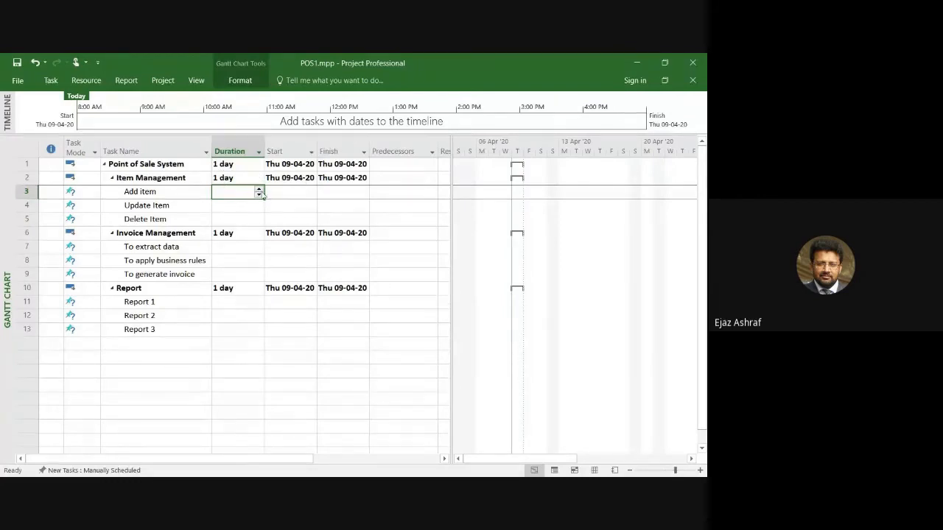
left_click(260, 190)
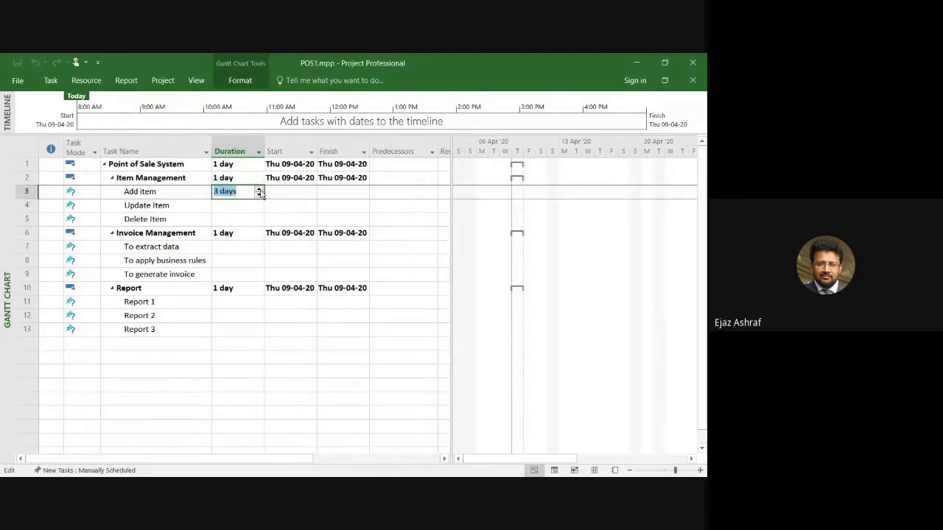
left_click(246, 205)
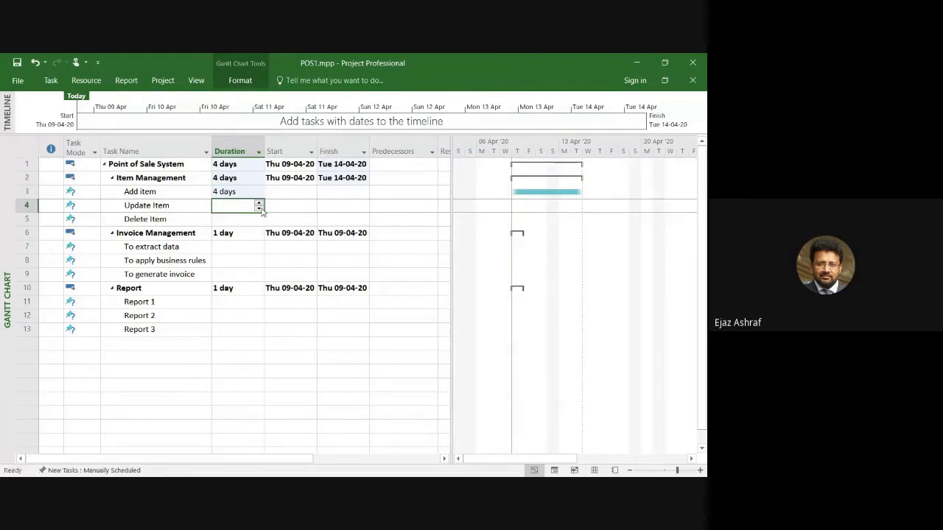
left_click(260, 206)
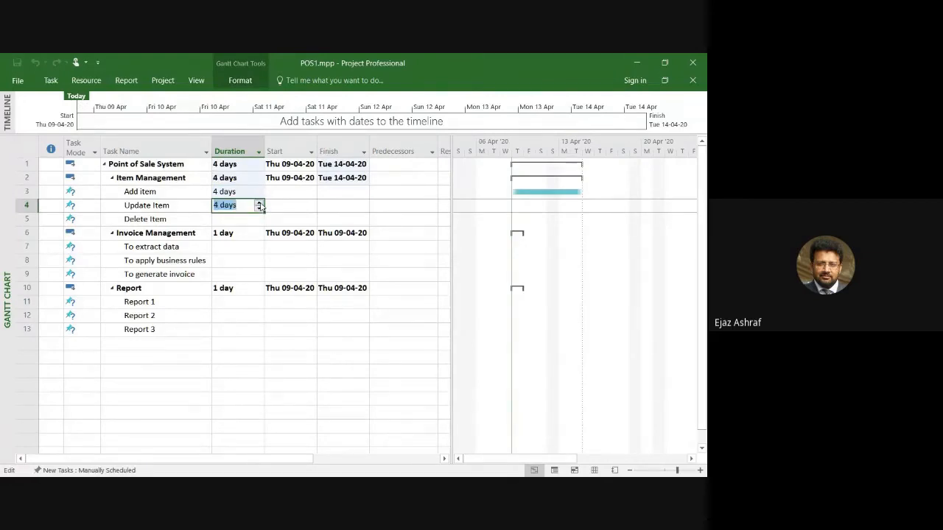
left_click(259, 203)
left_click(259, 204)
Step: Set the duration of Delete Item to 3 days
left_click(243, 220)
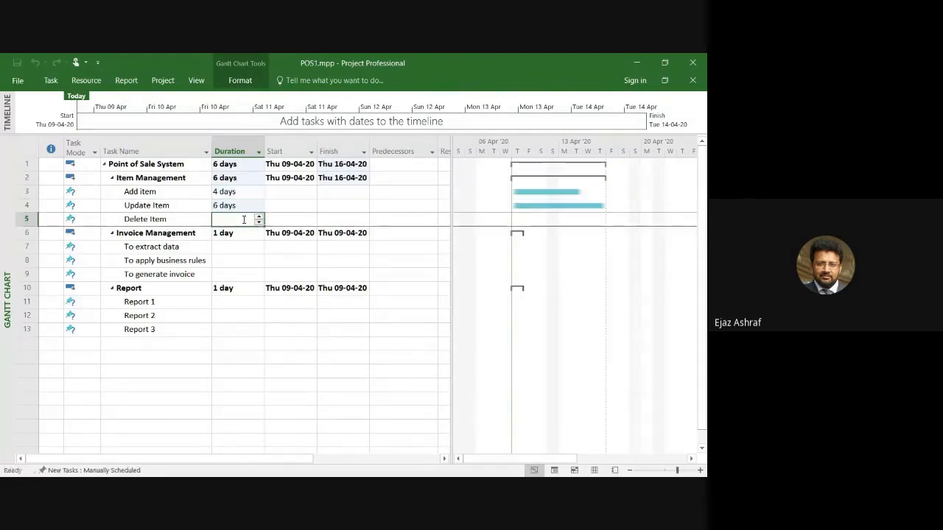
left_click(259, 221)
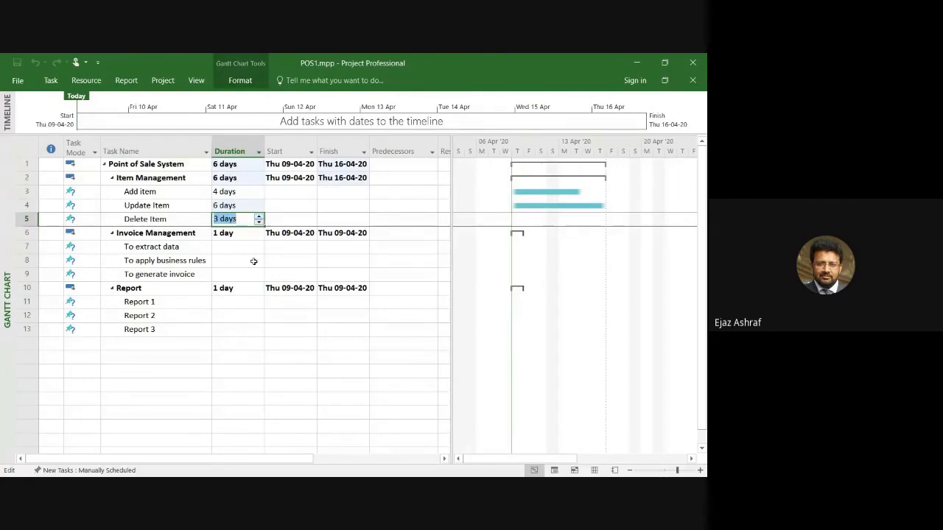
left_click(226, 193)
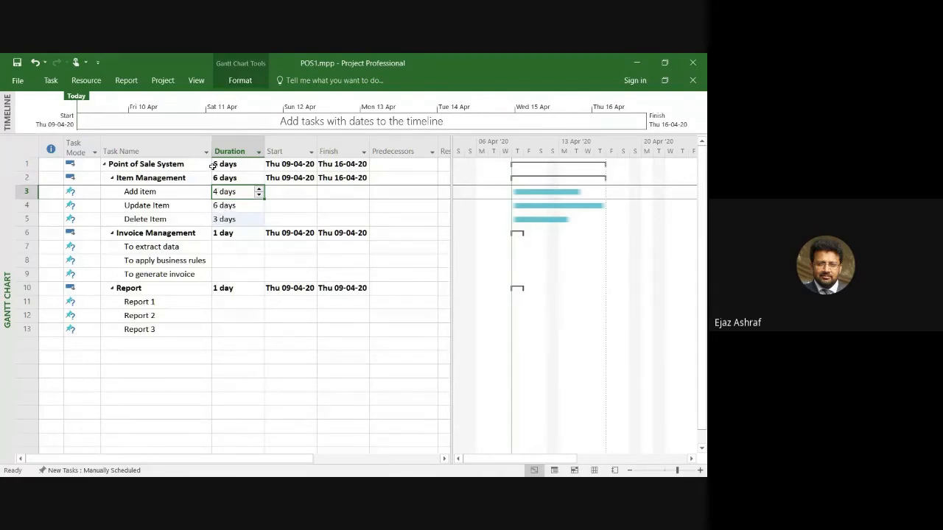
Step: Set the duration of To extract data to 2 days and of To apply business rules to 5 days
left_click(227, 246)
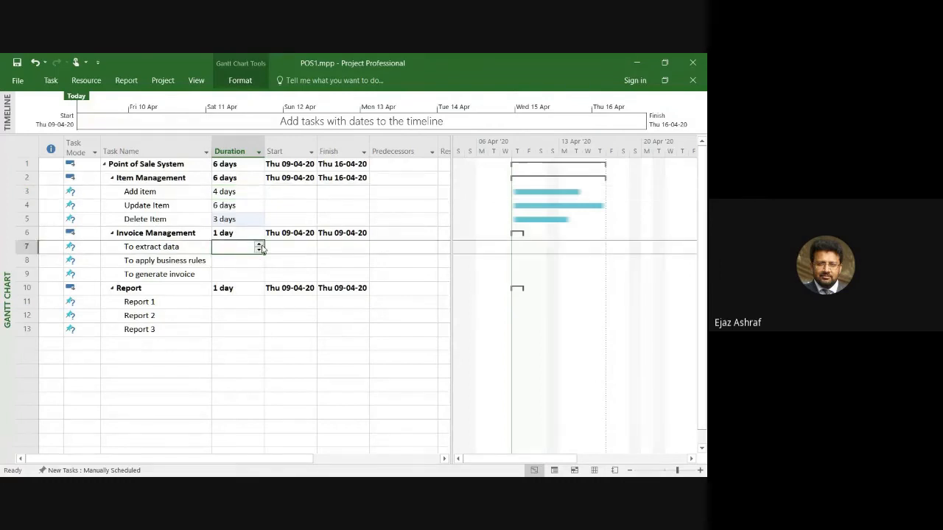
double_click(259, 244)
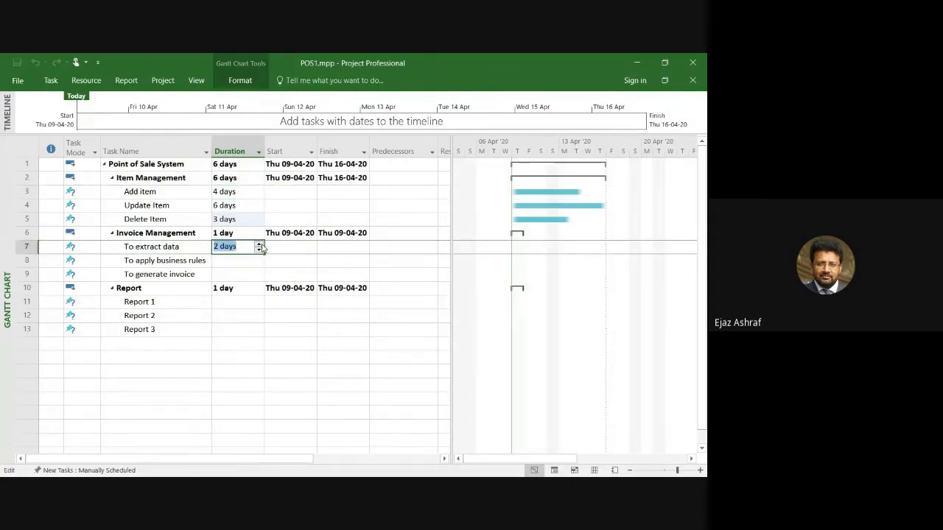
left_click(243, 260)
left_click(259, 258)
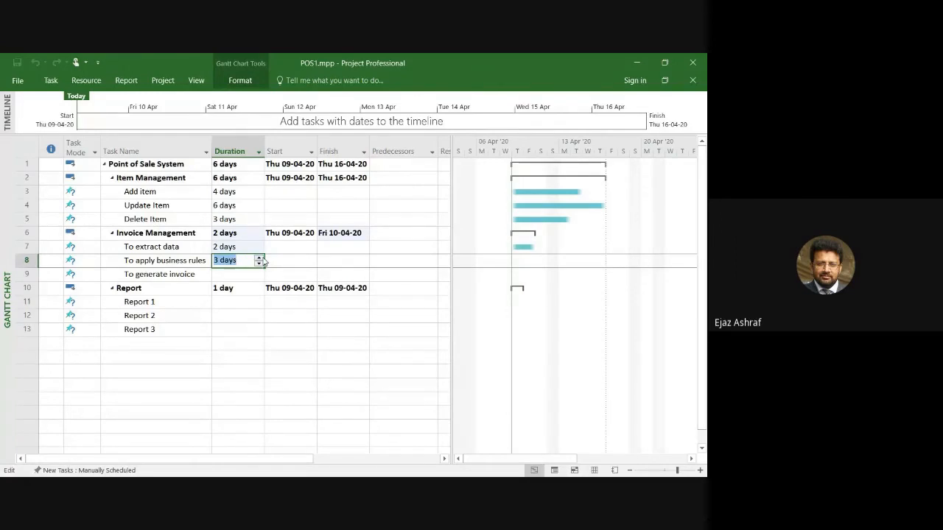
double_click(260, 258)
Step: Set the duration of To generate invoice to 3 days
left_click(249, 278)
left_click(259, 273)
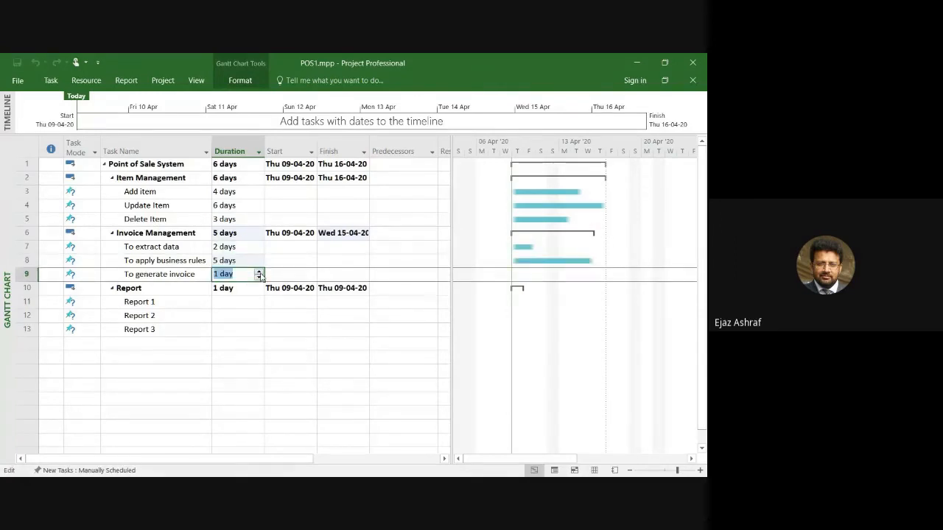
double_click(259, 272)
Step: Set the durations of Report 1 and Report 2 to 3 days each
left_click(243, 302)
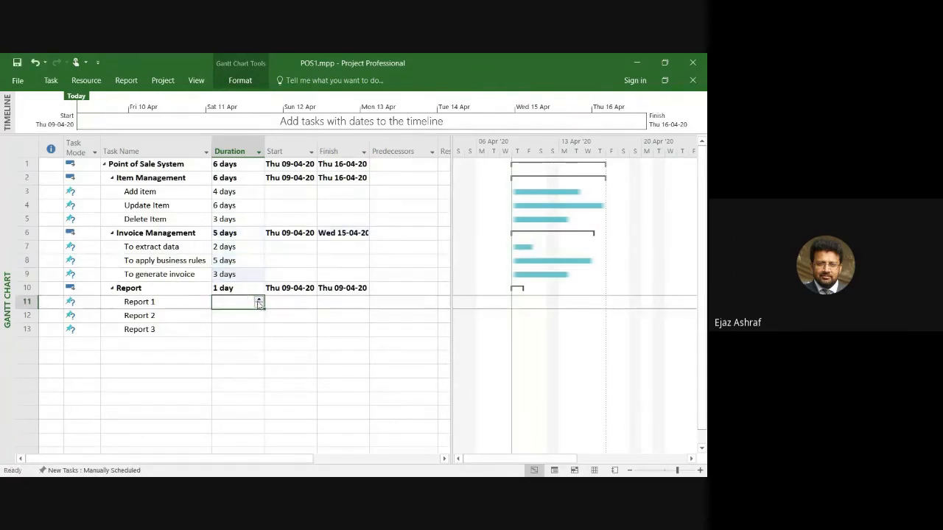
left_click(259, 299)
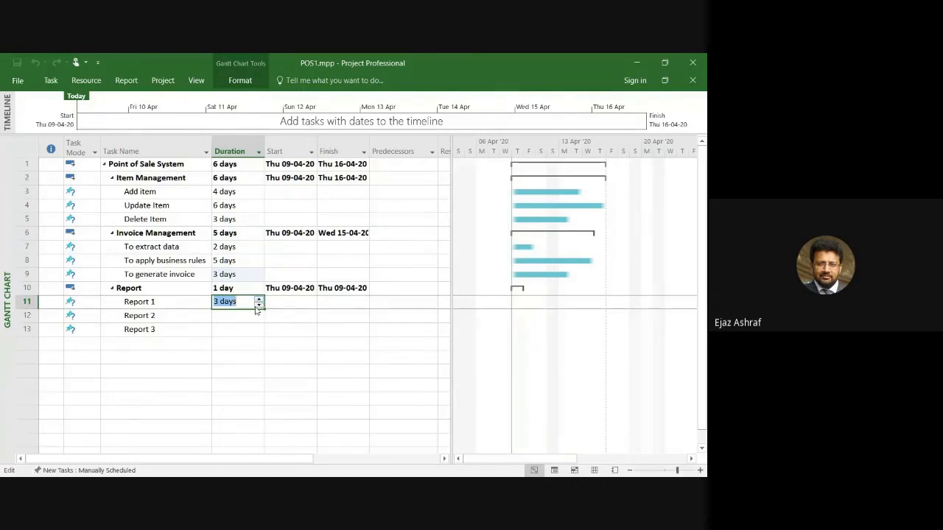
left_click(258, 315)
left_click(259, 315)
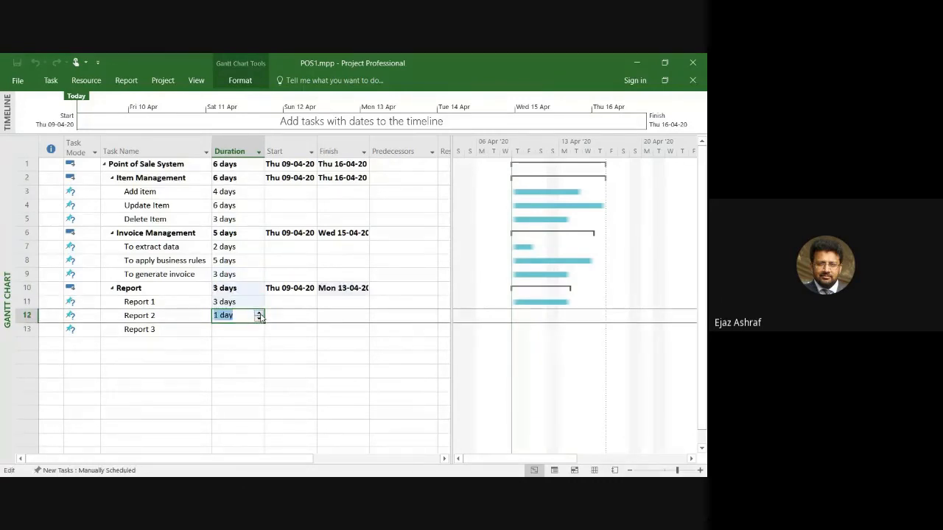
left_click(258, 315)
left_click(259, 315)
Step: Set the duration of Report 3 to 4 days
left_click(248, 329)
left_click(259, 327)
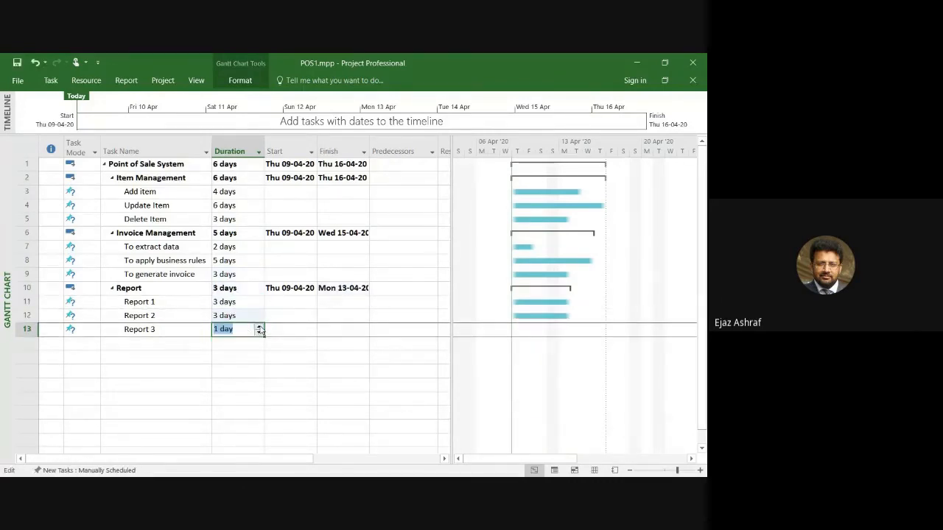
left_click(258, 327)
left_click(259, 327)
left_click(258, 327)
left_click(259, 315)
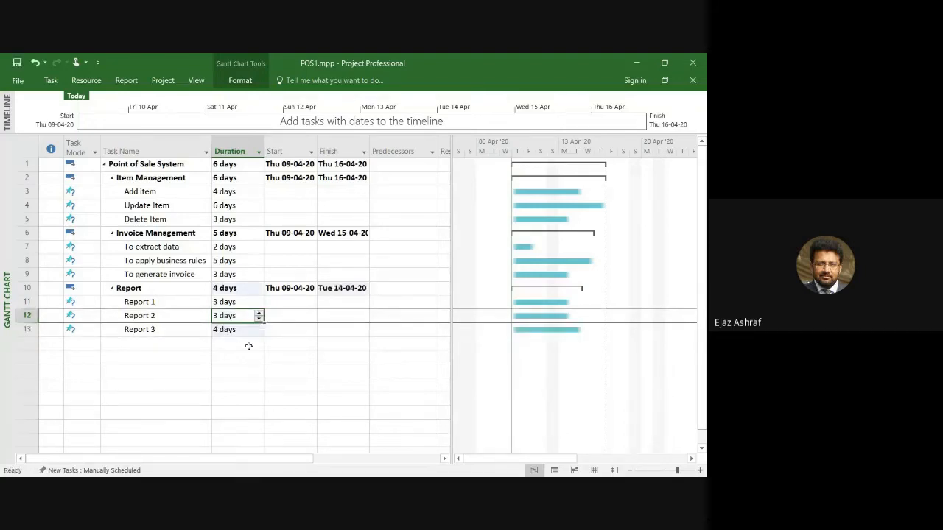
left_click(248, 345)
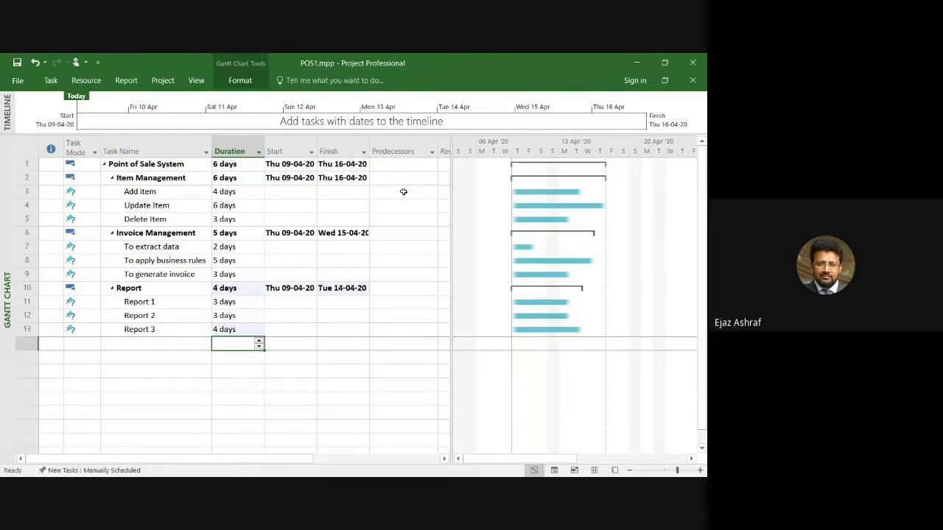
Step: Enter task 3, Add item, as the predecessor of Update Item
left_click(393, 205)
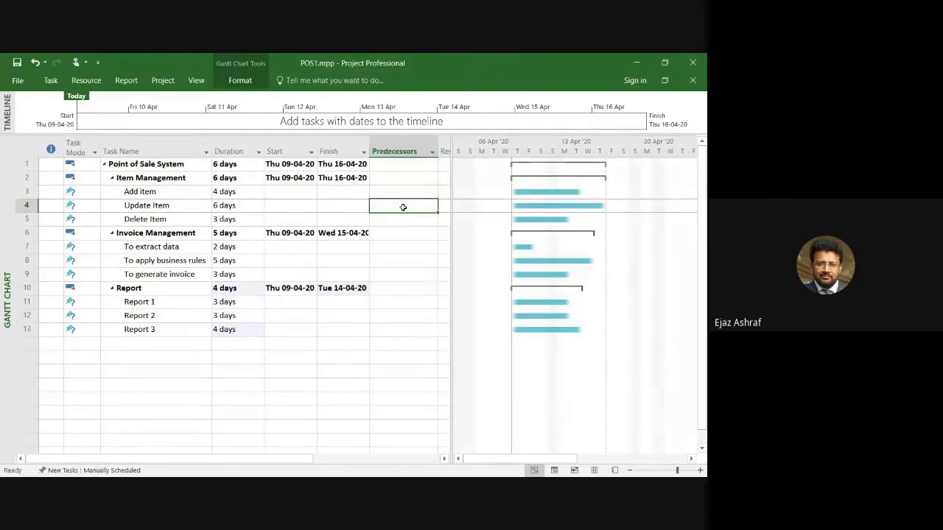
type("3")
left_click(415, 233)
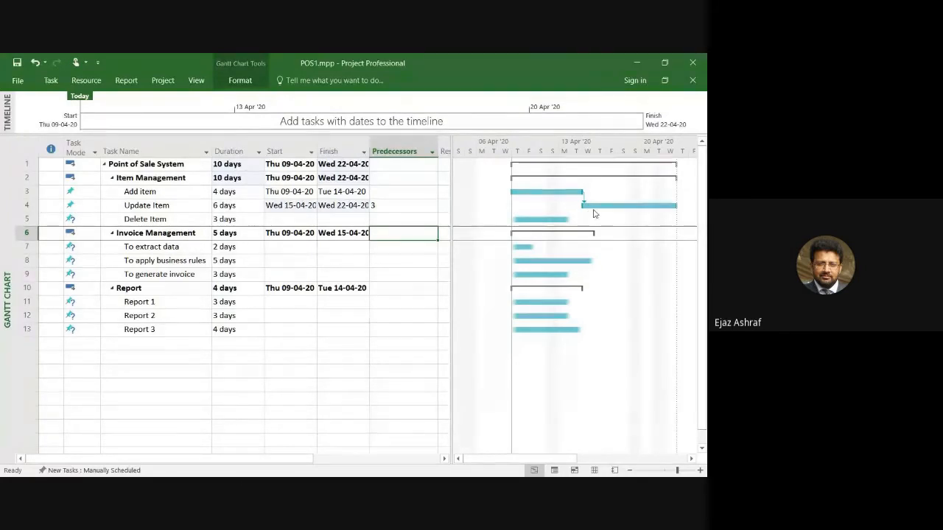
Step: Enter tasks 3 and 4 as the predecessors of Delete Item and inspect the links in the Gantt chart
left_click(404, 219)
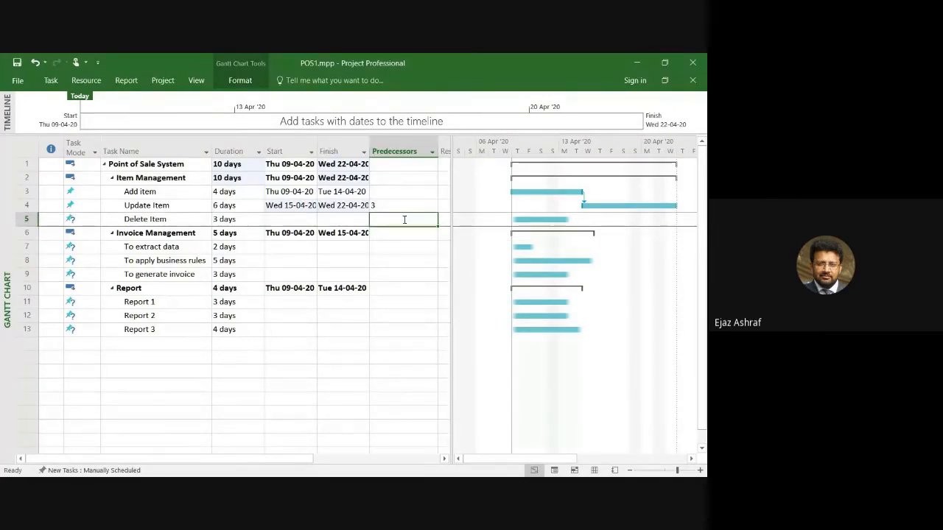
type("3,")
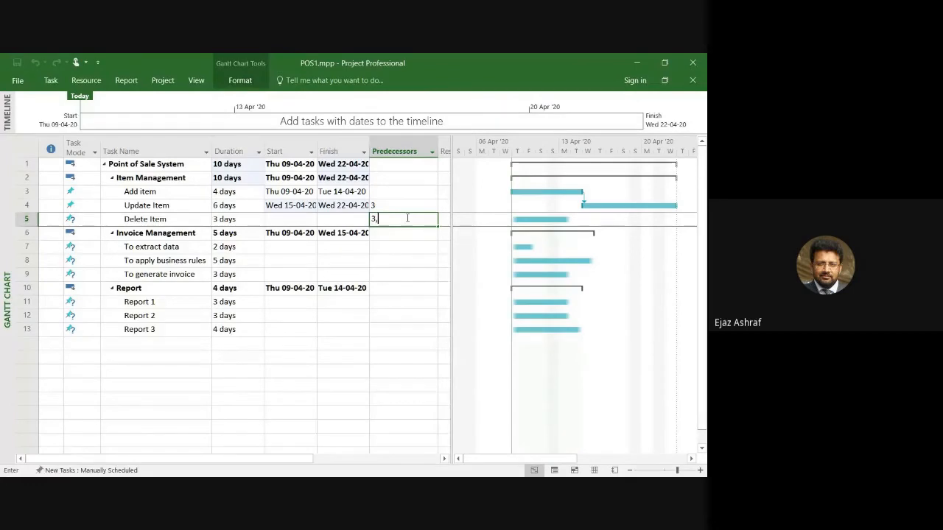
type("4")
left_click(387, 318)
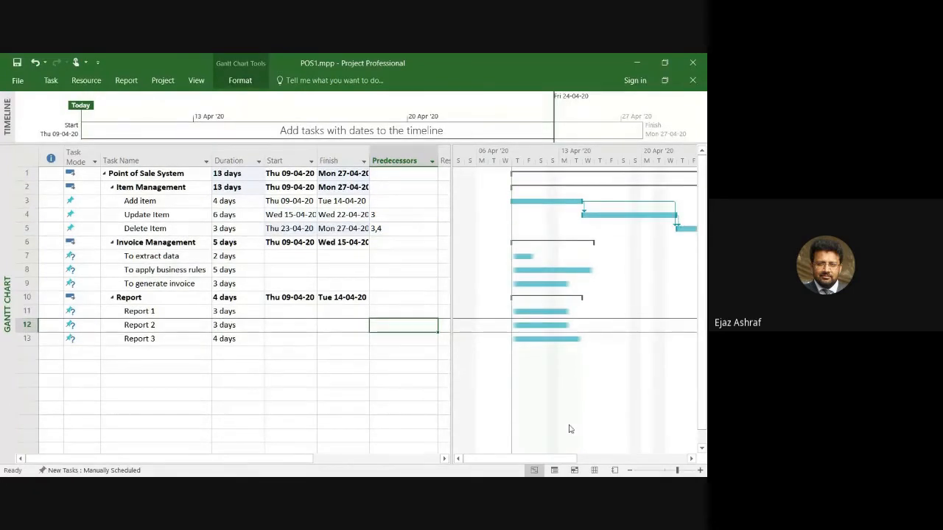
left_click_drag(563, 463, 590, 463)
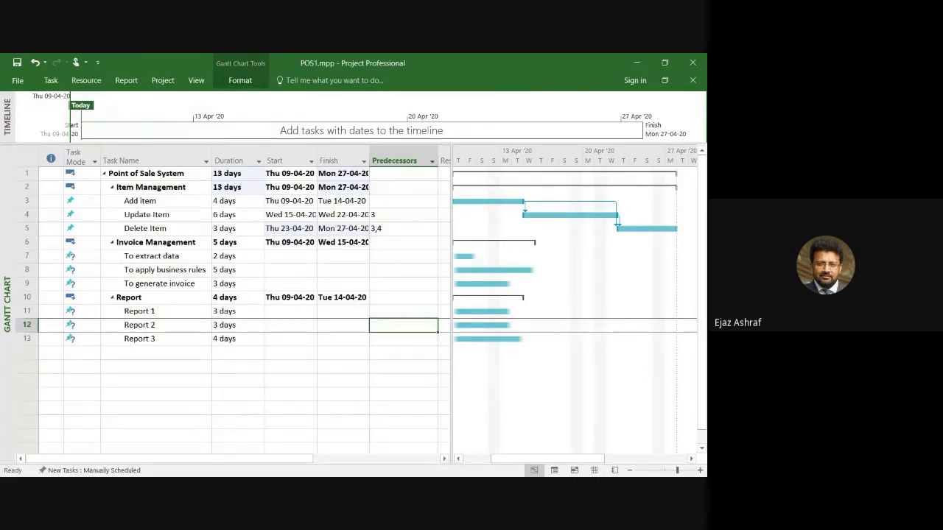
key("alt+Tab")
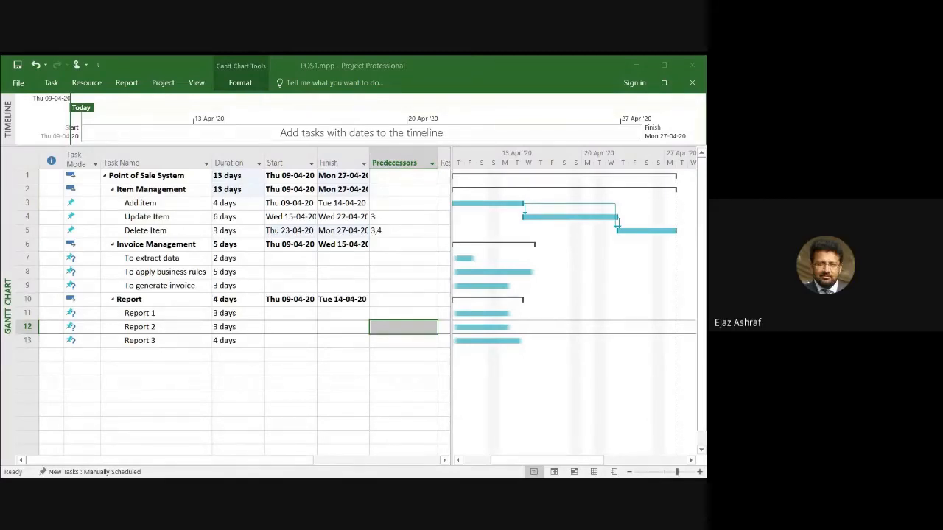
key("alt+Tab")
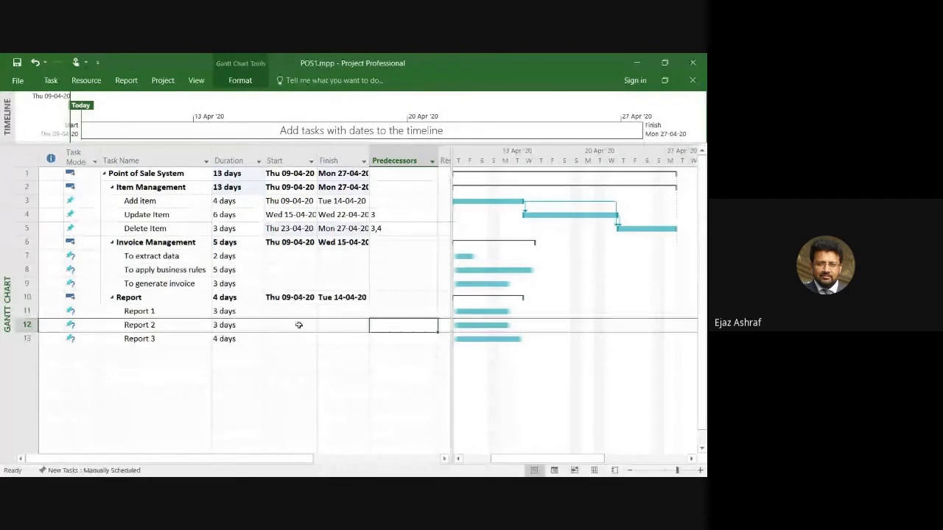
Step: Clear the predecessors of Update Item and Delete Item
left_click(390, 213)
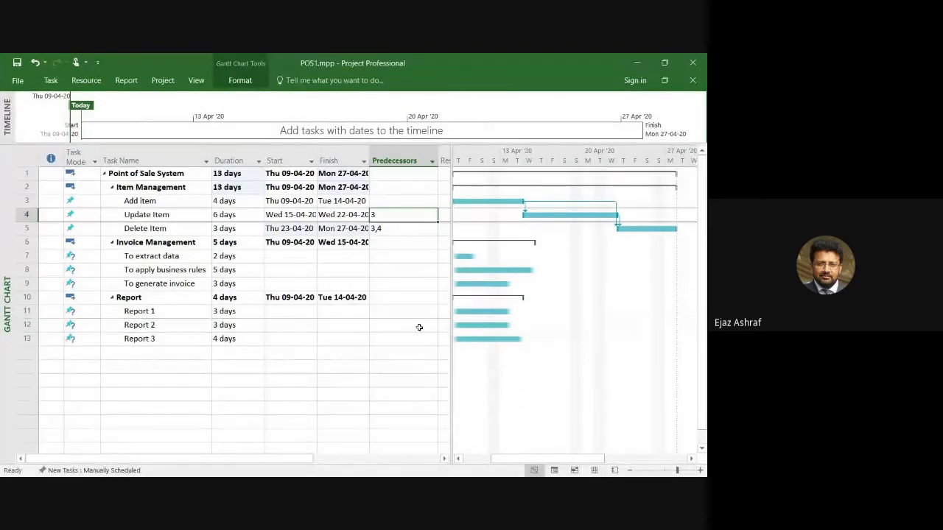
key("Delete")
left_click(378, 228)
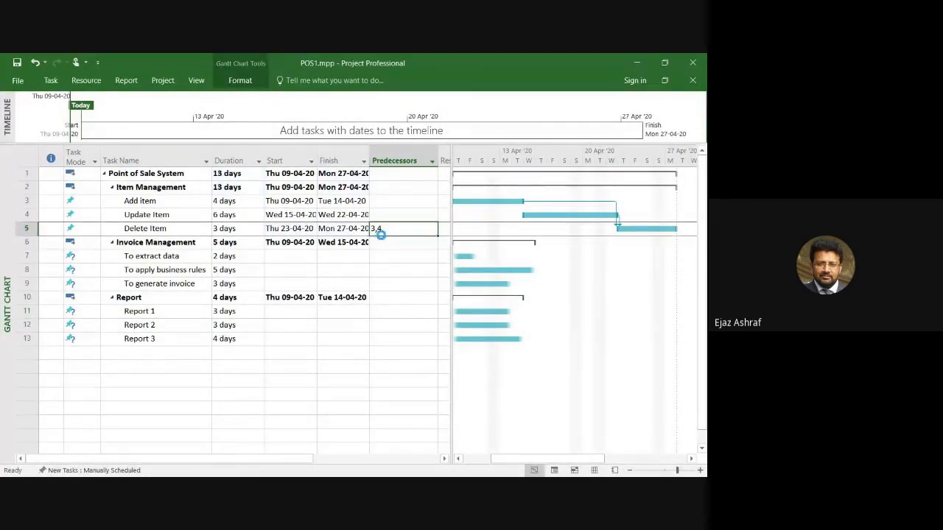
key("Delete")
left_click(397, 324)
left_click(269, 381)
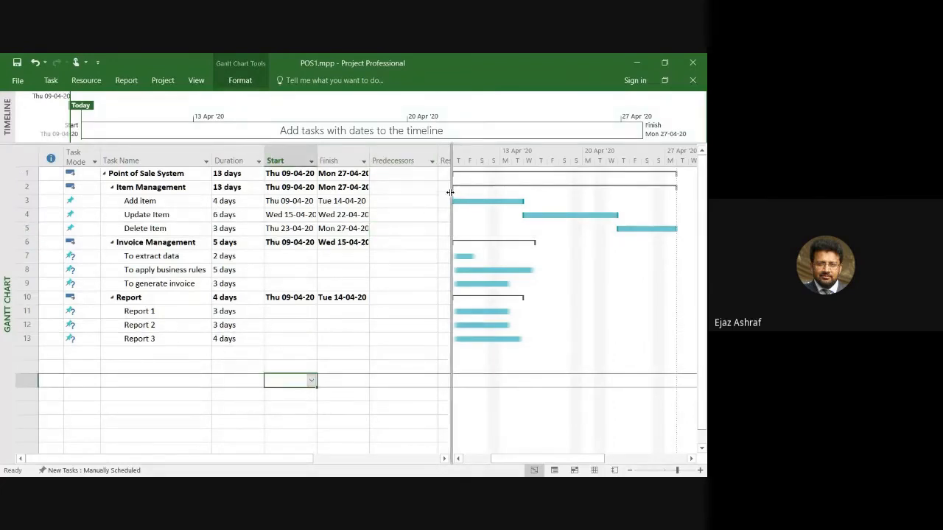
Step: Make tasks 3 and 4 the predecessors of Delete Item and check the link in the Gantt chart
left_click_drag(616, 213, 618, 213)
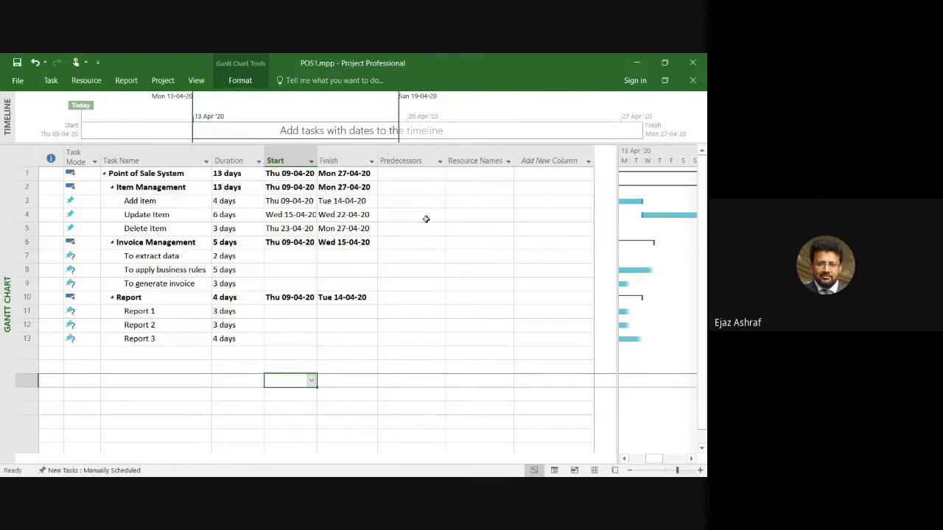
left_click(429, 231)
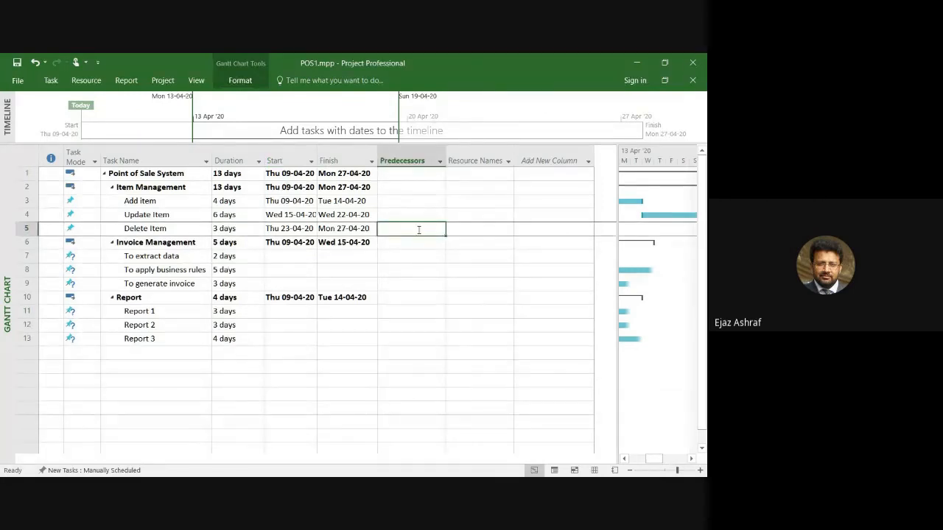
left_click(408, 212)
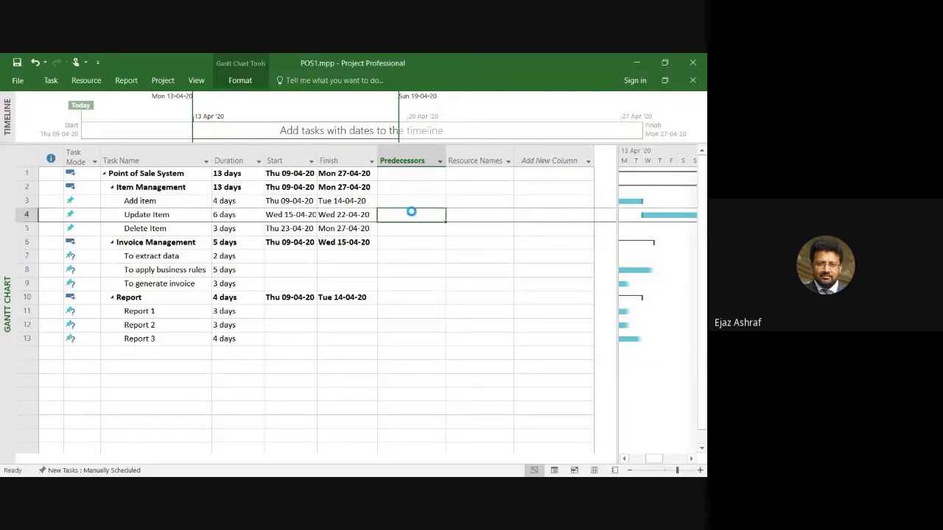
left_click(411, 201)
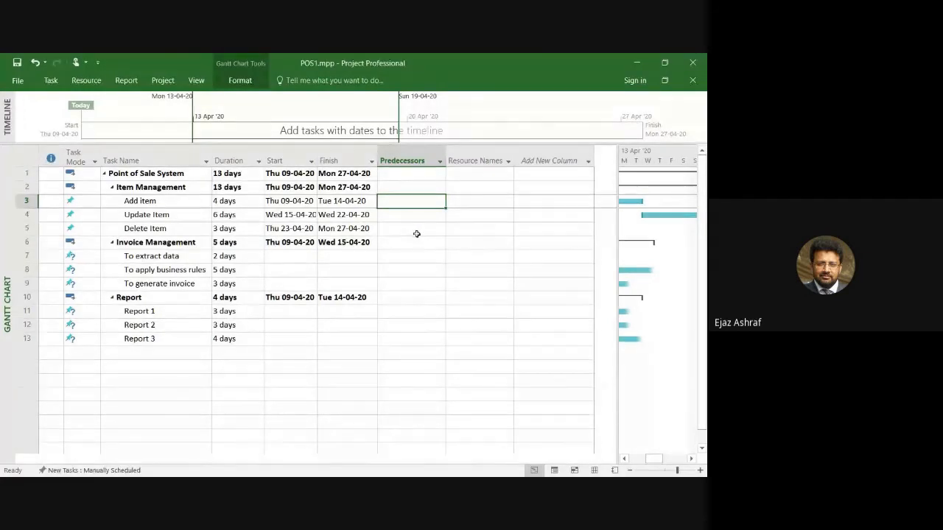
left_click(416, 230)
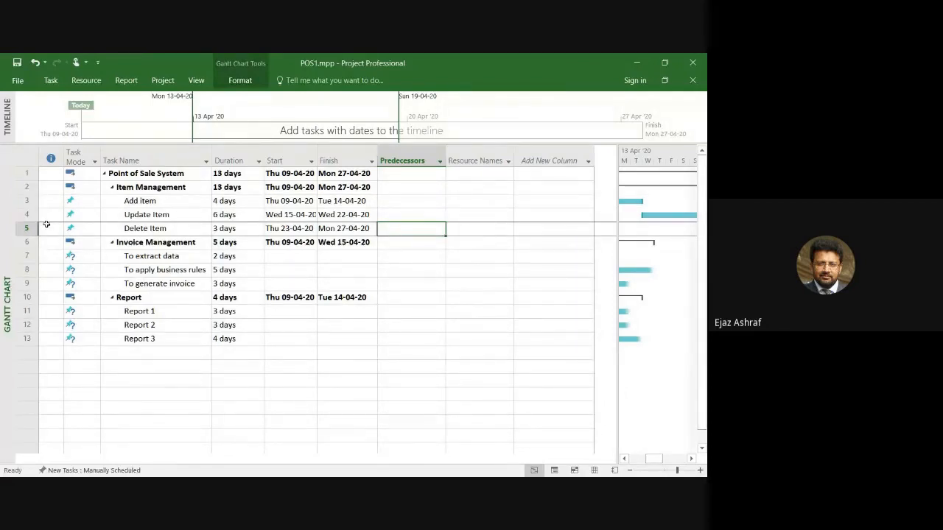
type("3, 4")
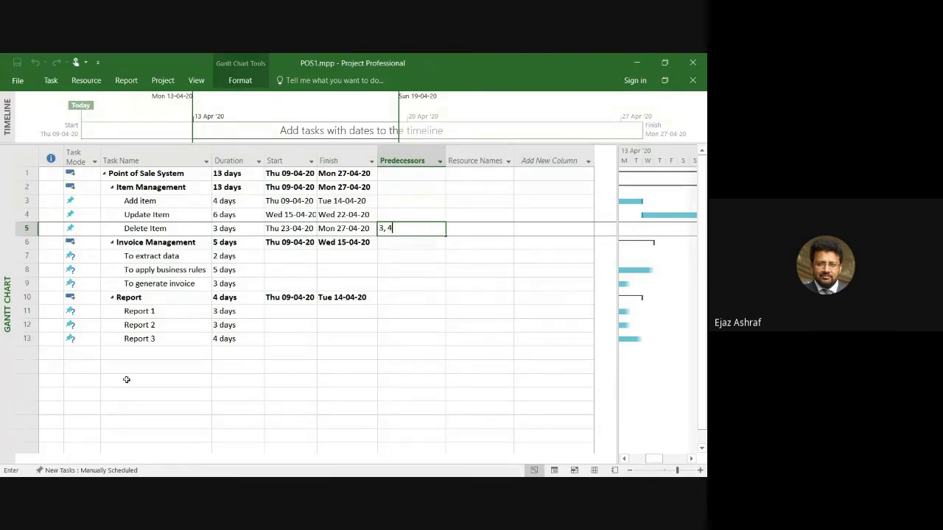
left_click(215, 394)
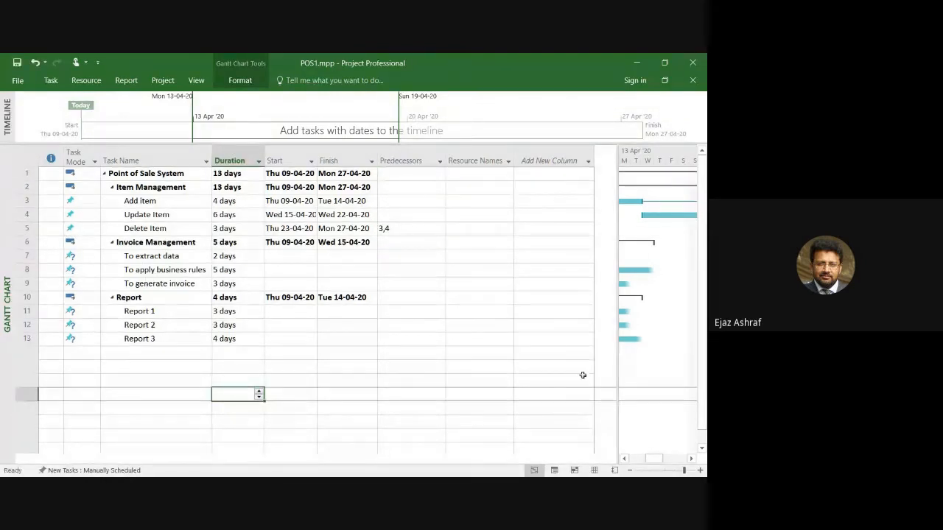
left_click_drag(616, 320, 409, 320)
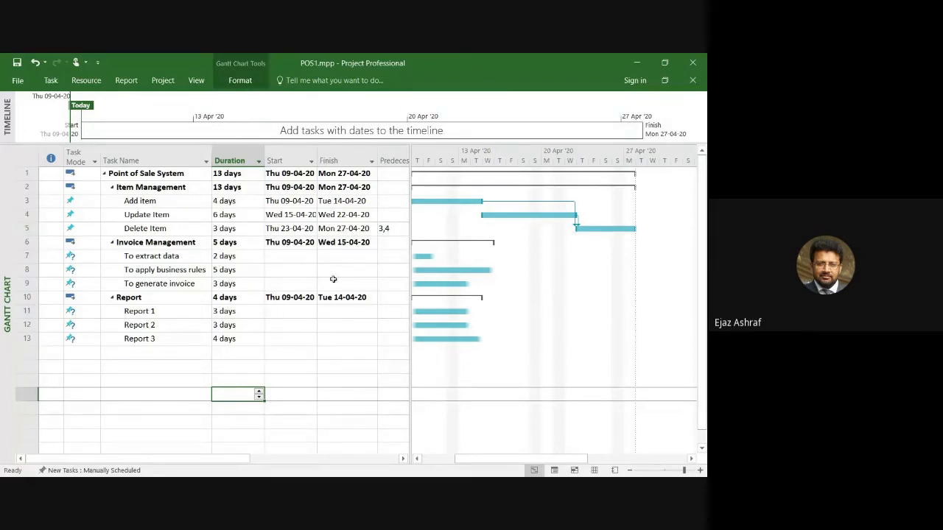
left_click_drag(410, 289, 515, 290)
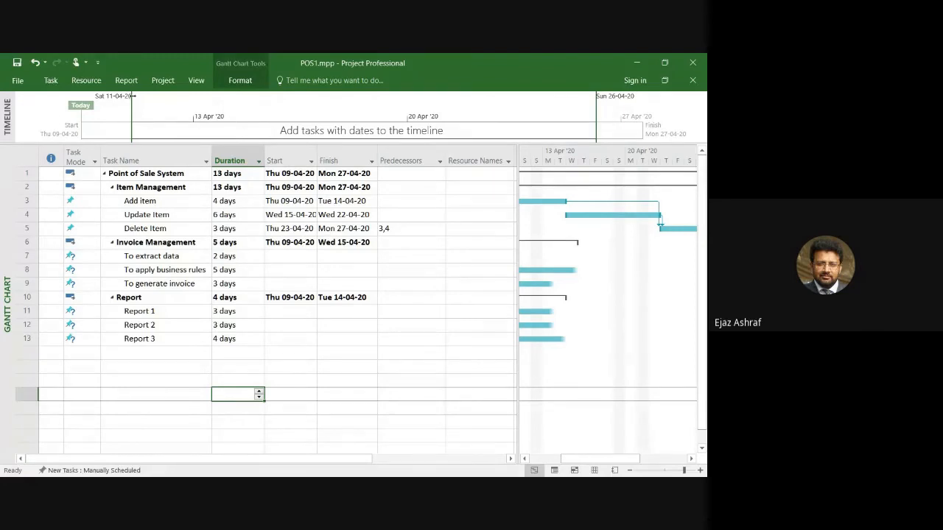
Step: Switch to the Resource Sheet view and add the first team member's name as a resource
left_click(199, 83)
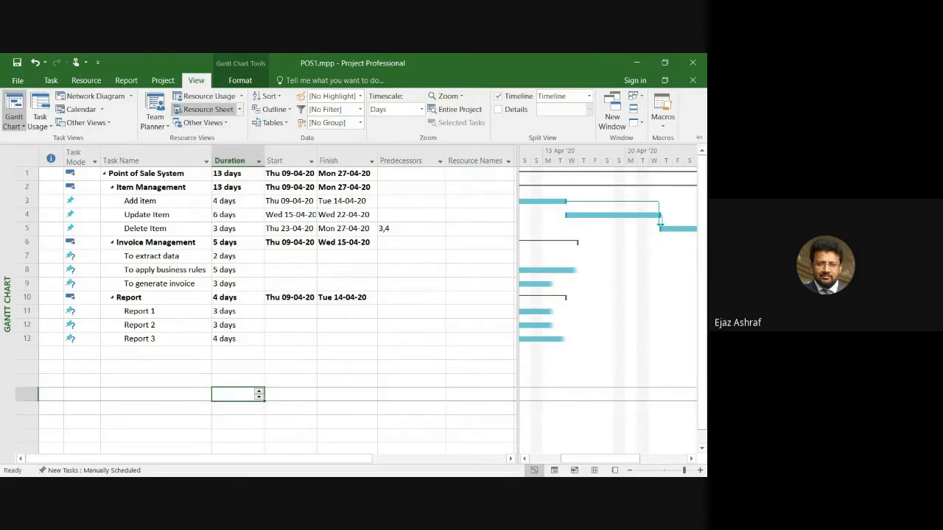
left_click(208, 109)
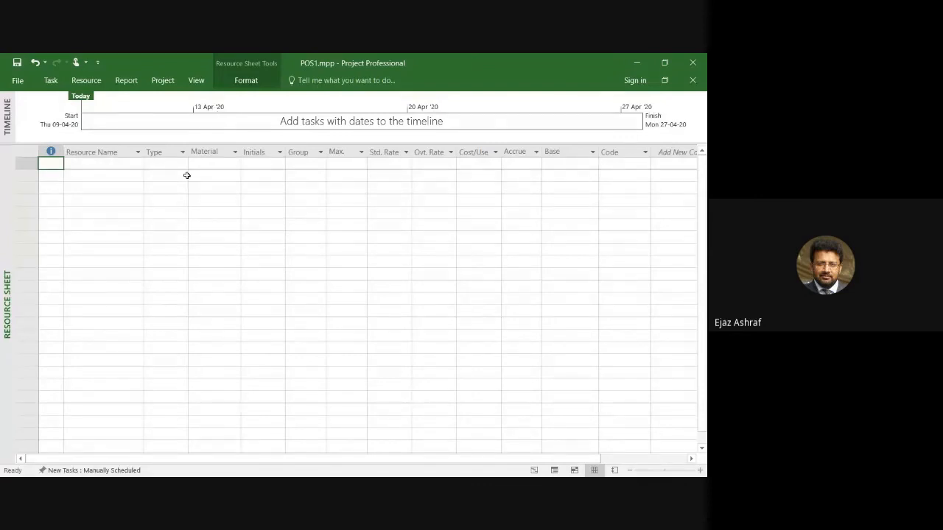
left_click(94, 165)
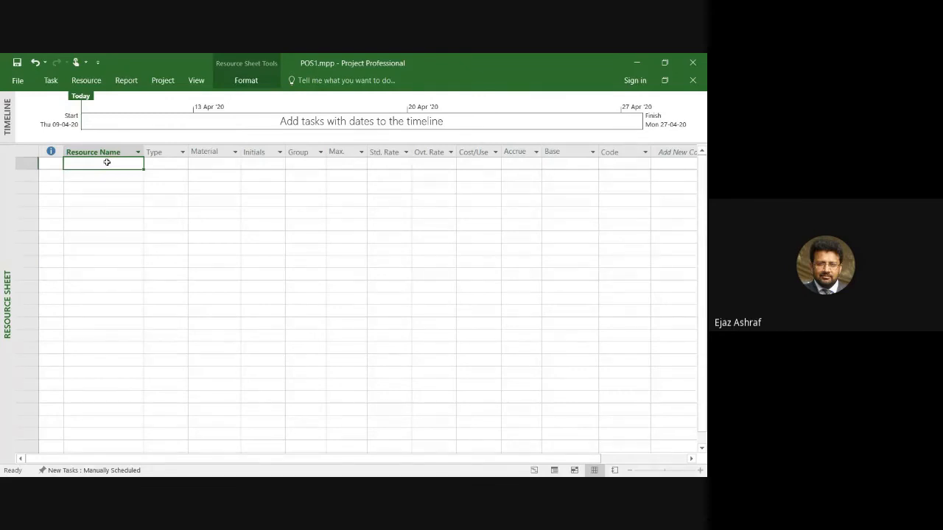
type("Aslm")
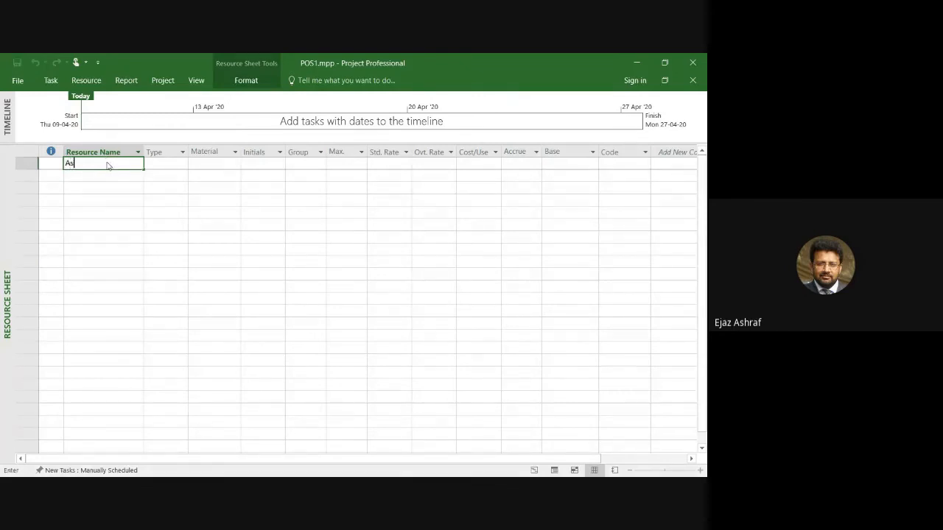
key("BackSpace")
key("BackSpace")
type("lam")
key("Return")
Step: Add the names of the second and third team members as resources below the first
type("Akbar")
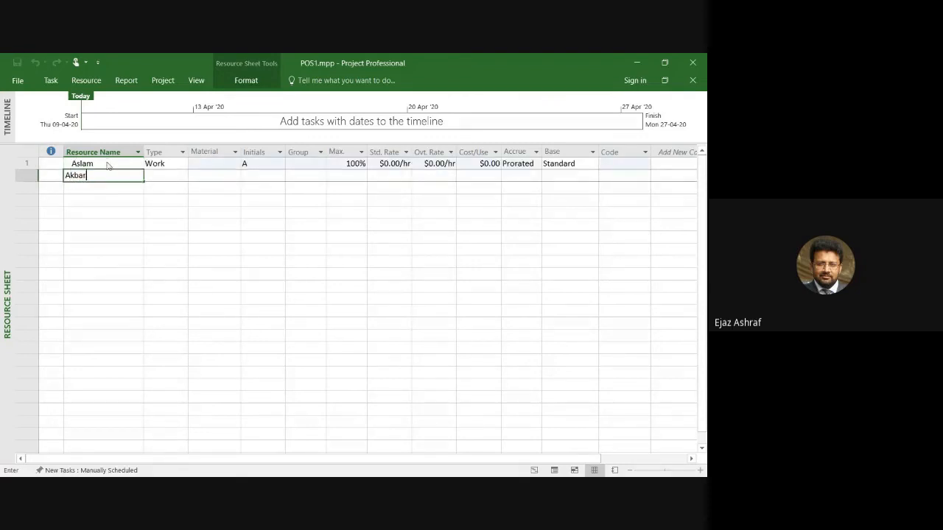
key("Return")
type("Ali")
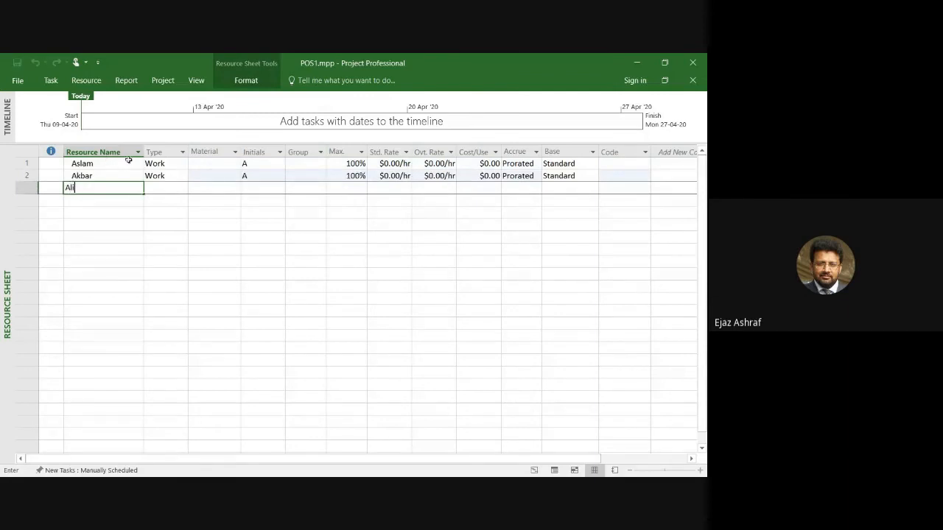
left_click(120, 224)
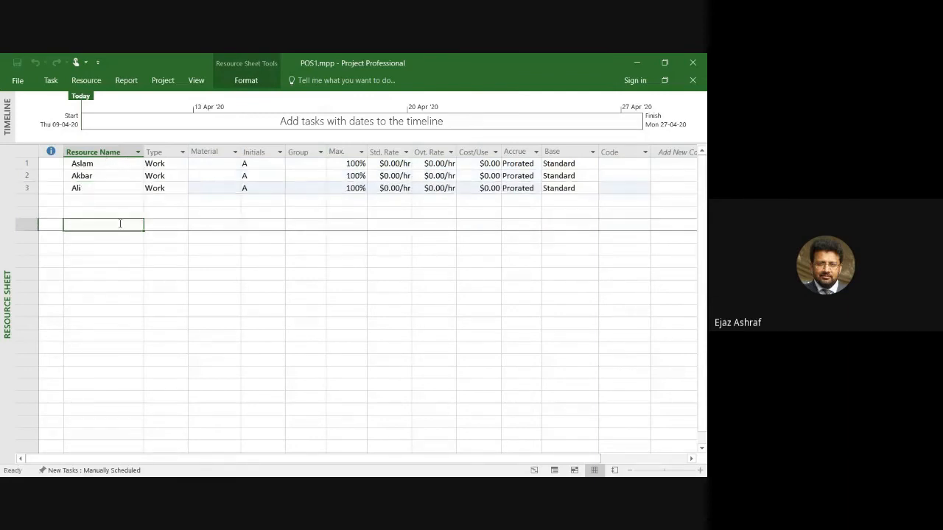
left_click(182, 152)
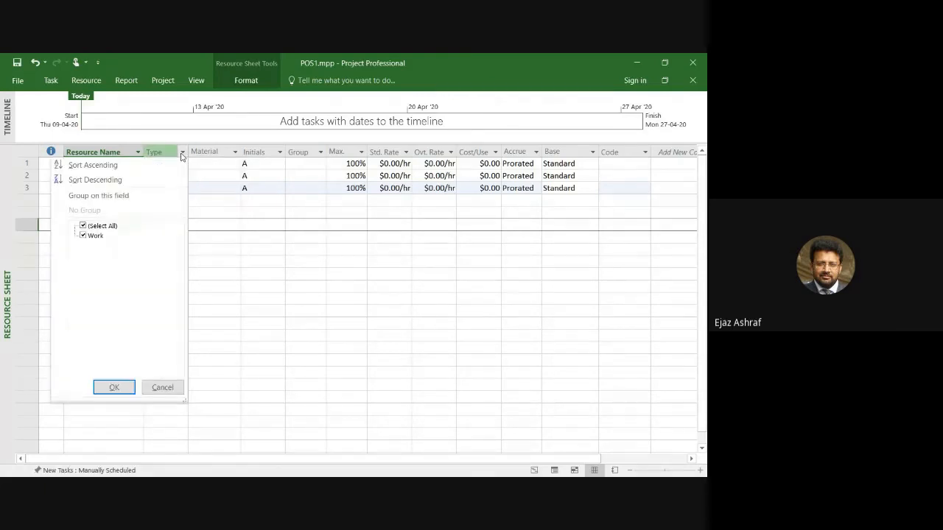
left_click(309, 313)
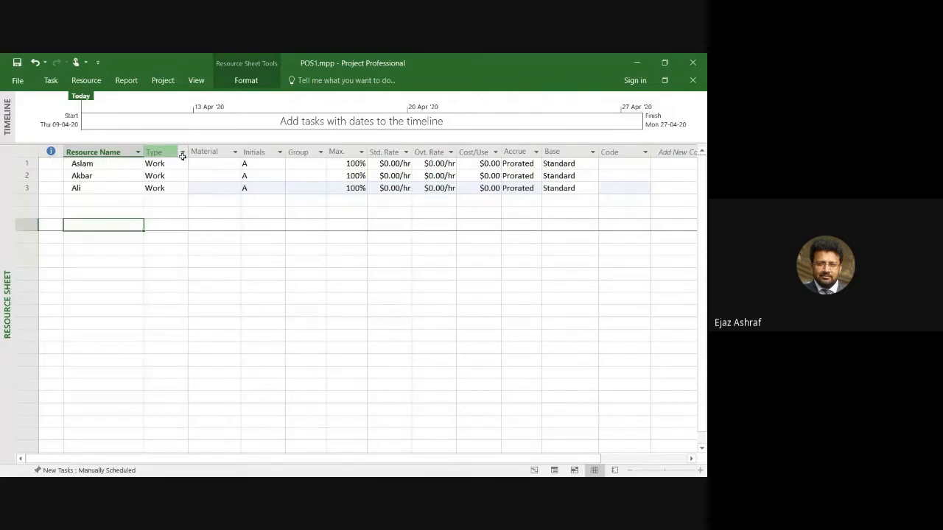
Step: Review the Work, Material and Cost type options for the first resource and keep its type as Work
left_click(182, 152)
left_click(248, 315)
left_click(161, 165)
left_click(183, 163)
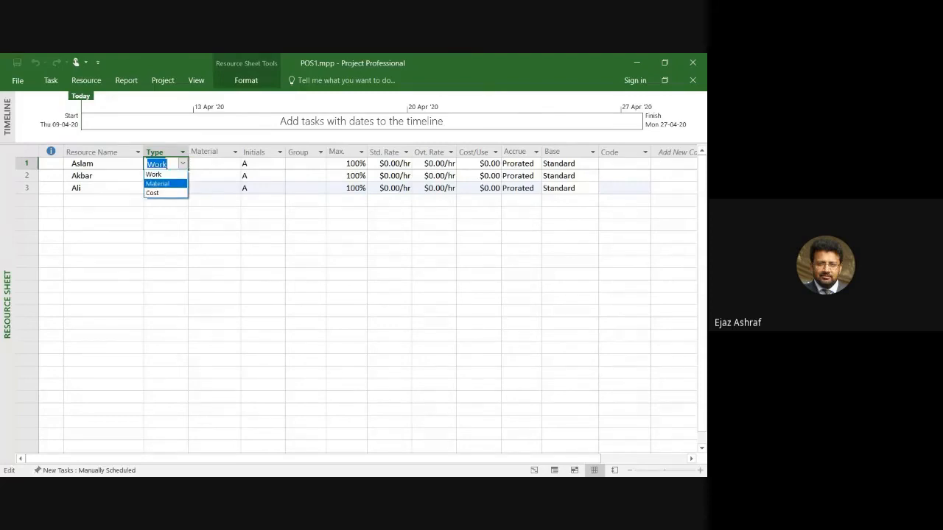
key("Up")
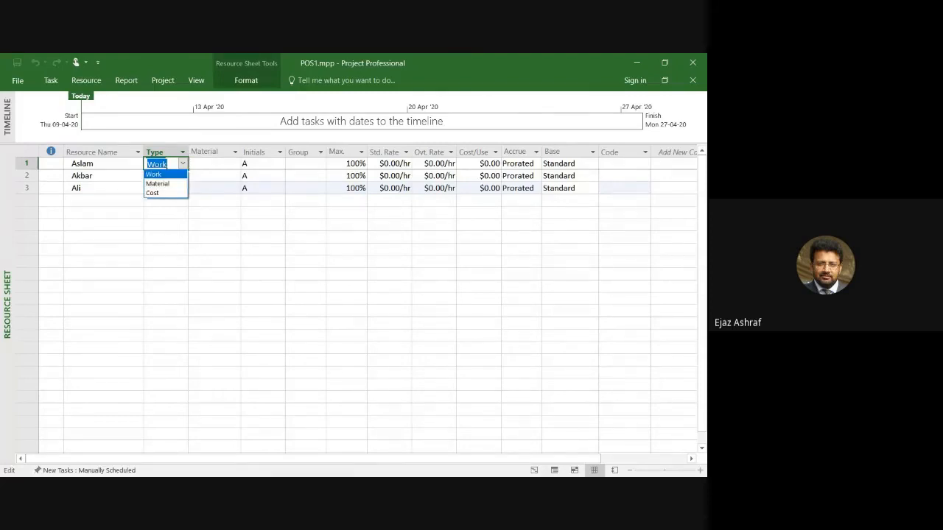
key("Down")
key("Down")
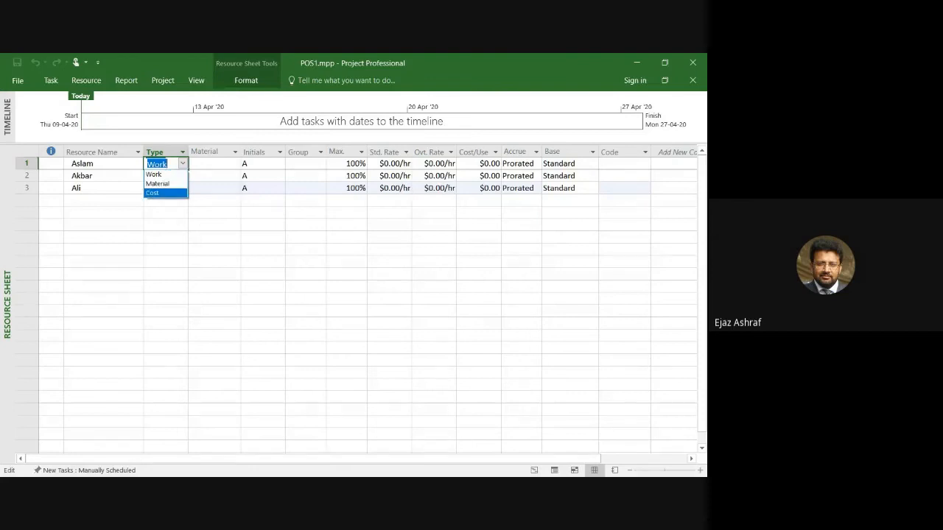
key("Up")
key("Up")
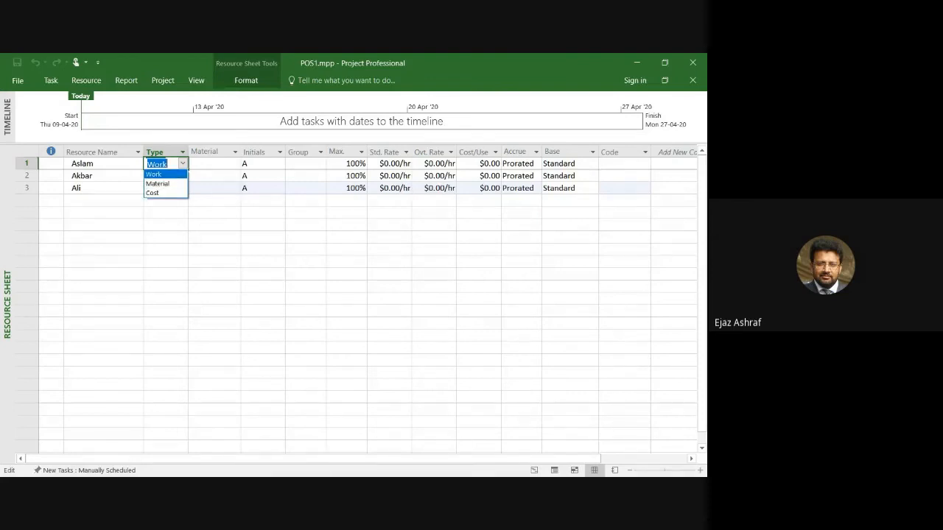
key("Down")
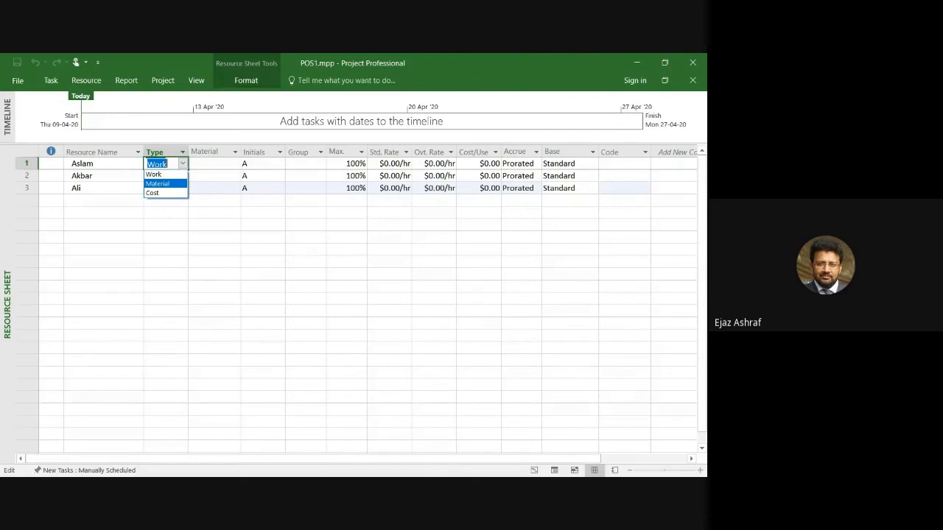
key("Down")
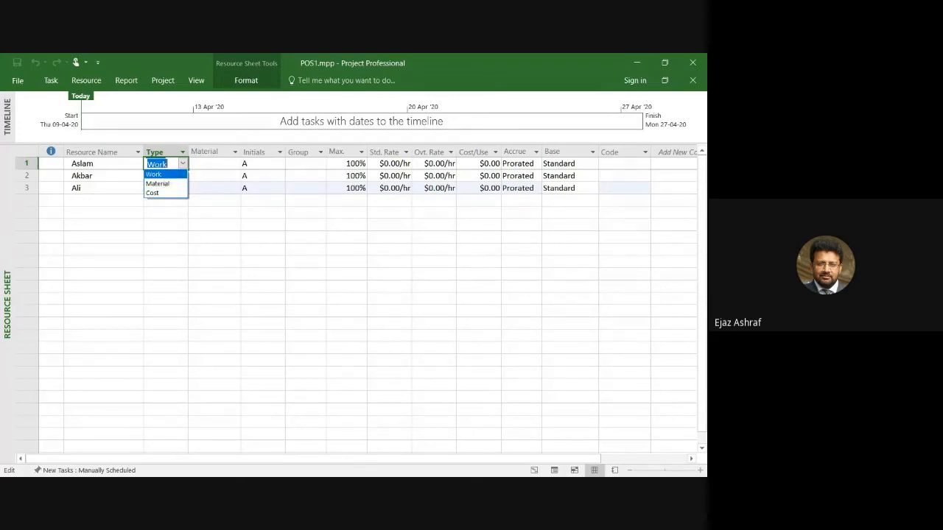
left_click(172, 175)
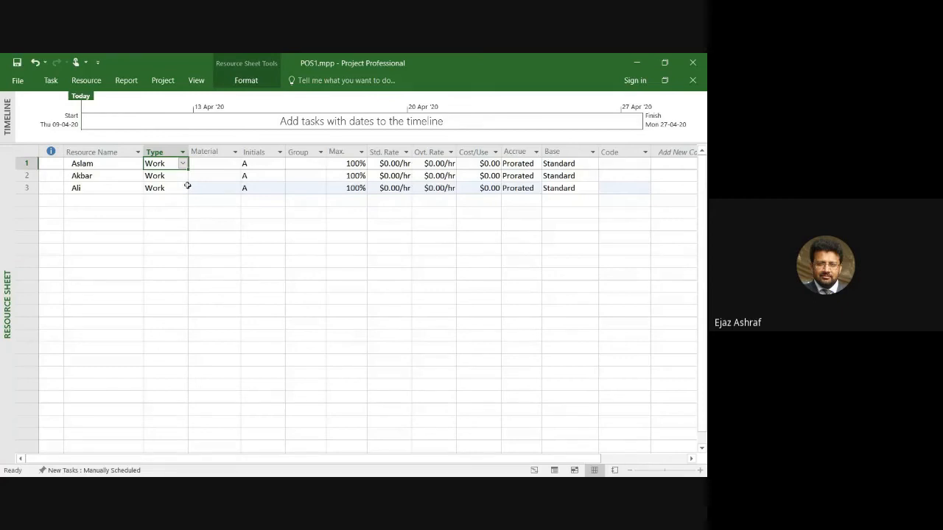
Step: Examine the Material Label, Initials and Group fields of the three resources
mouse_move(234, 153)
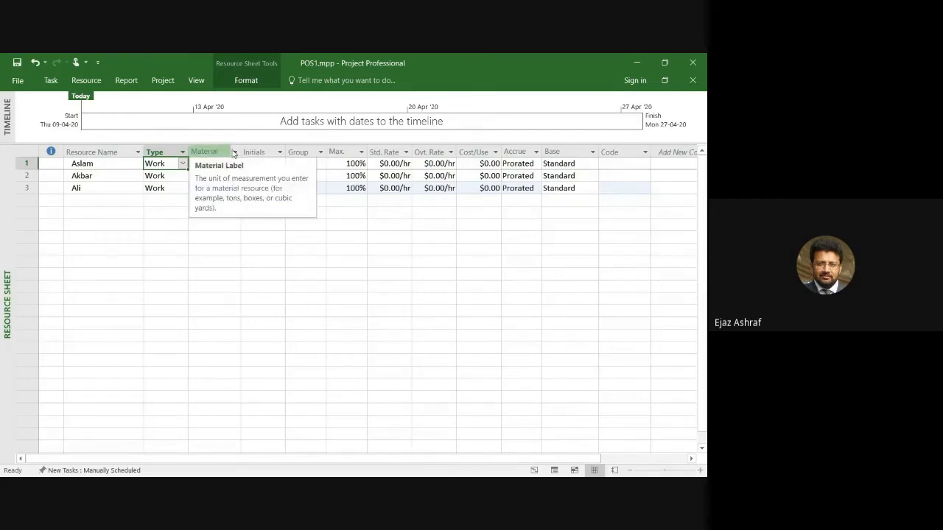
left_click(235, 151)
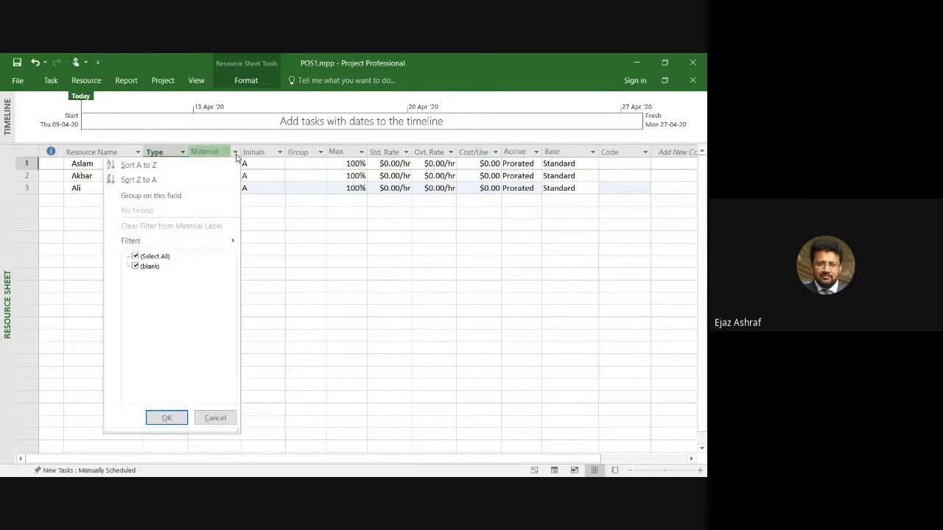
left_click(213, 417)
left_click(211, 179)
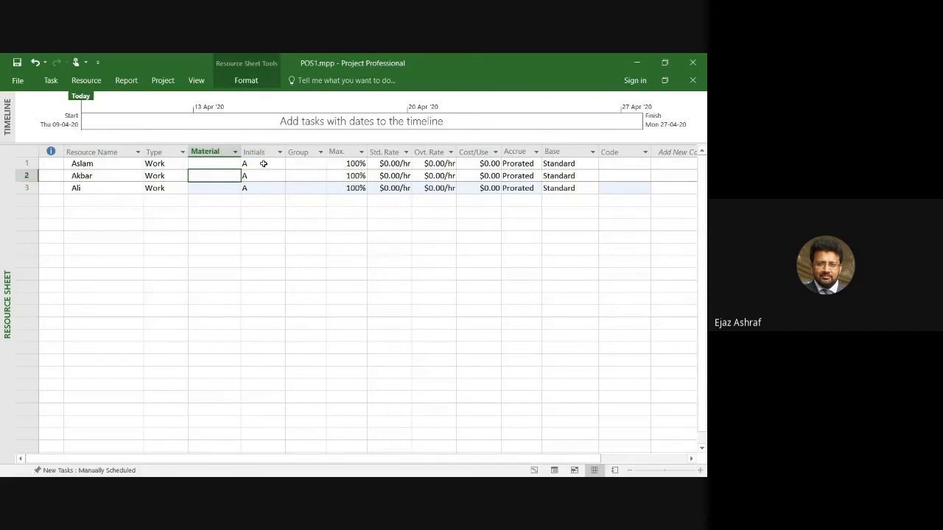
left_click(312, 162)
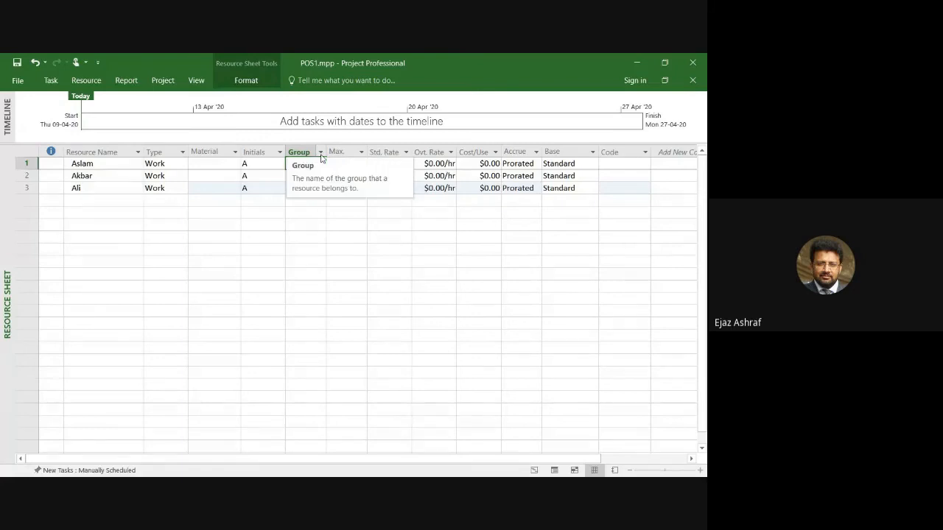
left_click(306, 248)
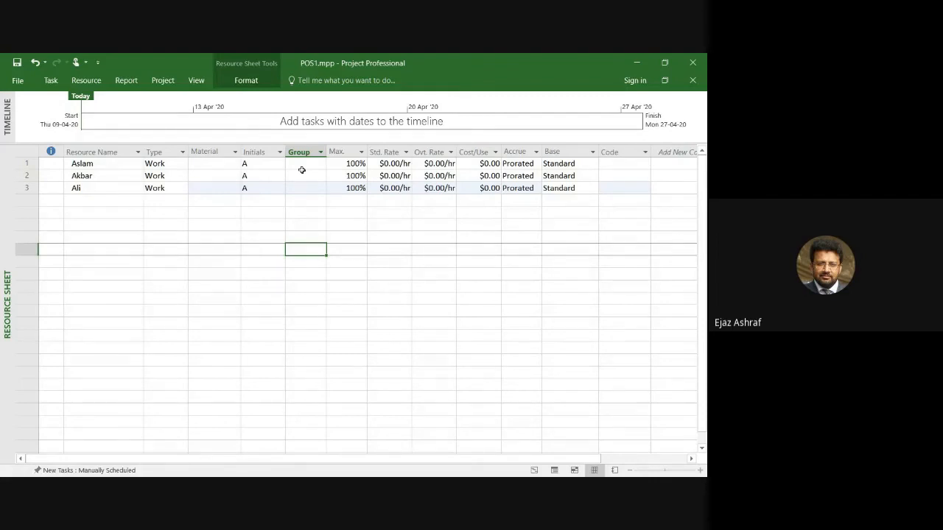
left_click(302, 170)
left_click(303, 177)
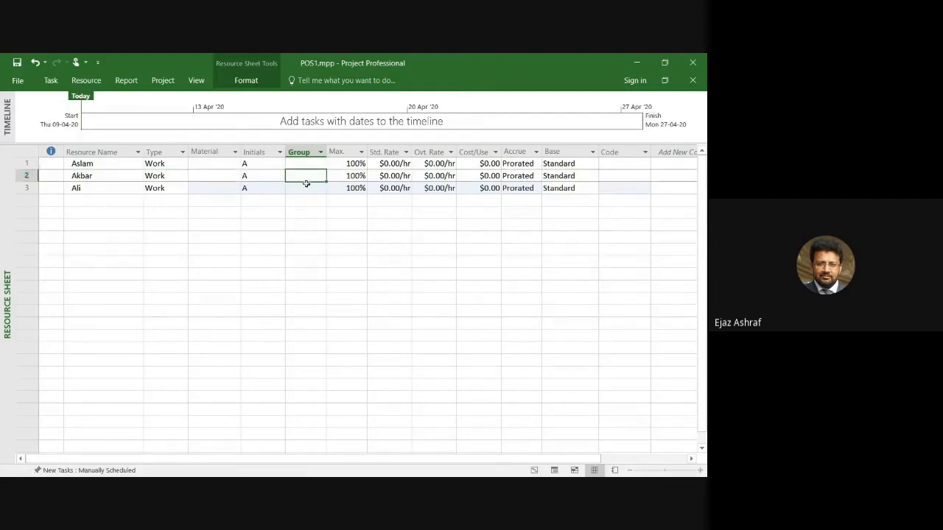
left_click(307, 185)
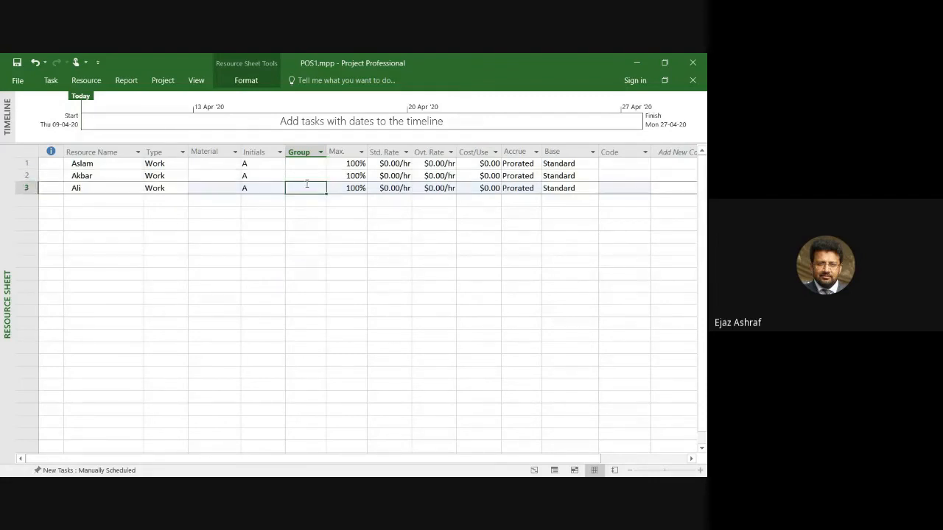
Step: Widen the Max. Units column so that its full heading fits
double_click(367, 150)
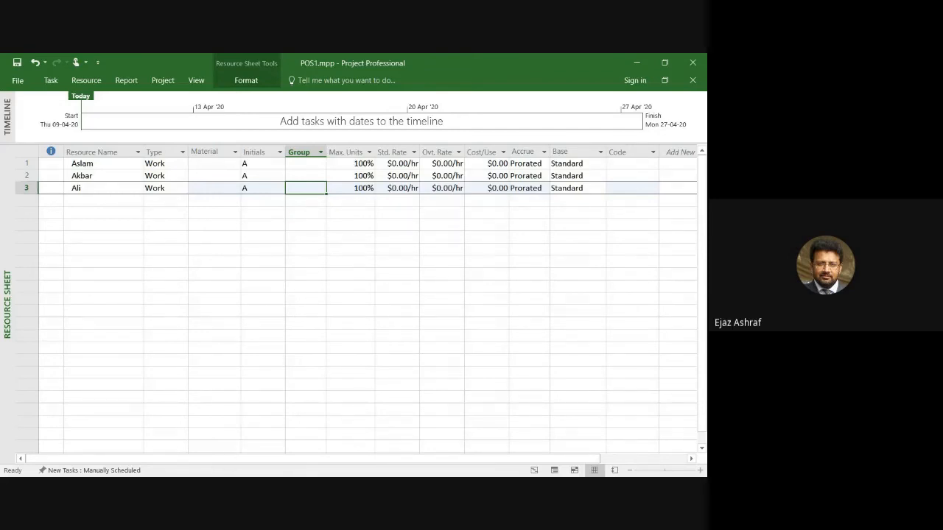
key("alt+Tab")
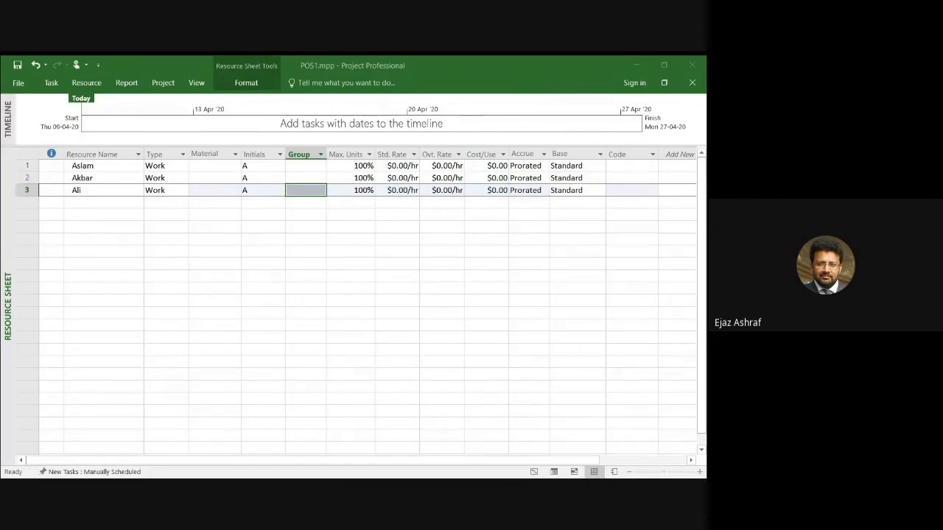
key("alt+Tab")
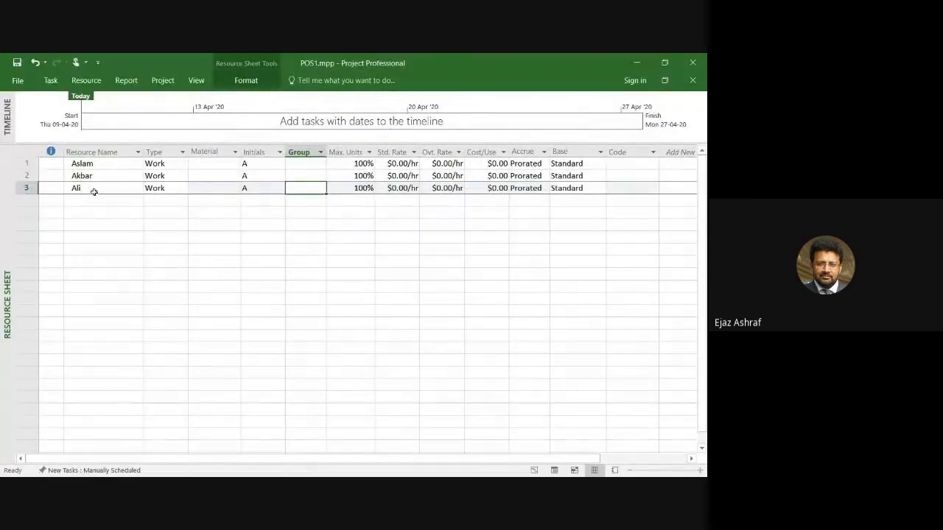
Step: Set the first resource's maximum units to 50%
left_click(368, 165)
left_click(369, 167)
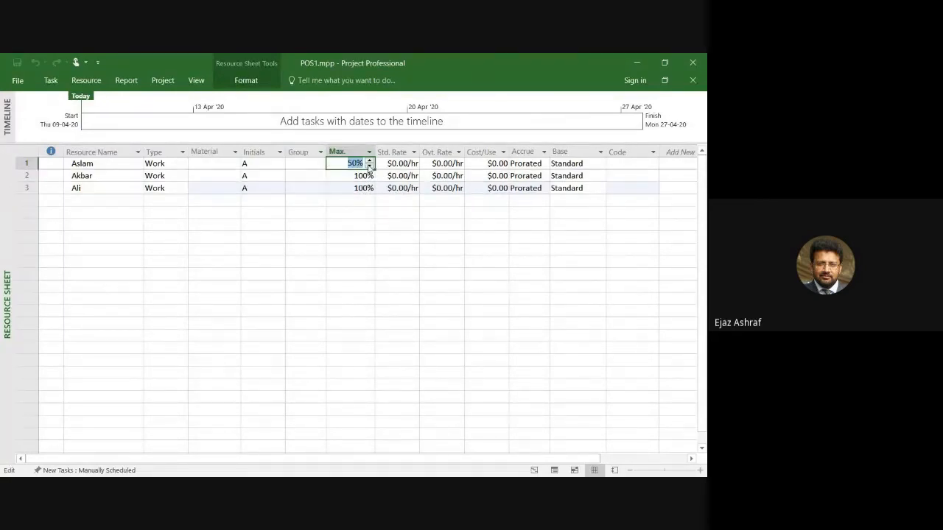
left_click(369, 166)
left_click(370, 160)
left_click(360, 222)
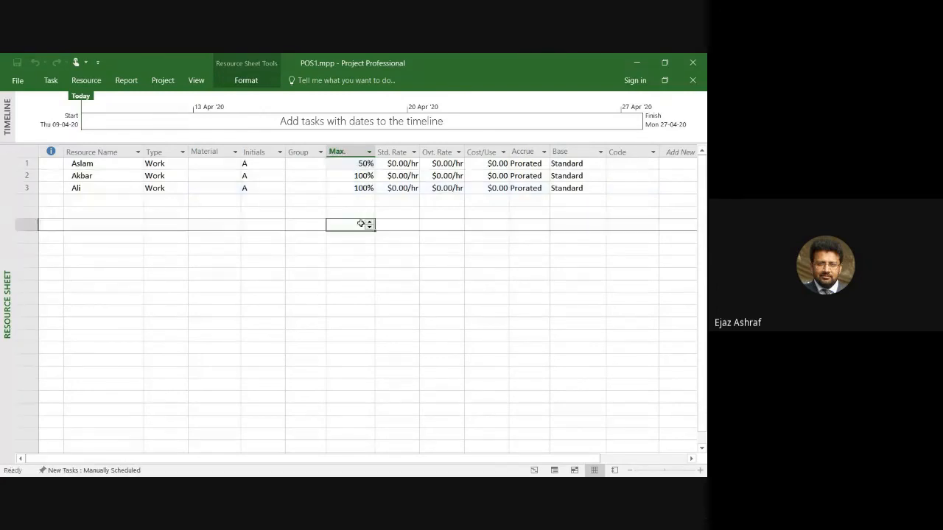
Step: Raise the first resource's maximum units to 200%
left_click(364, 164)
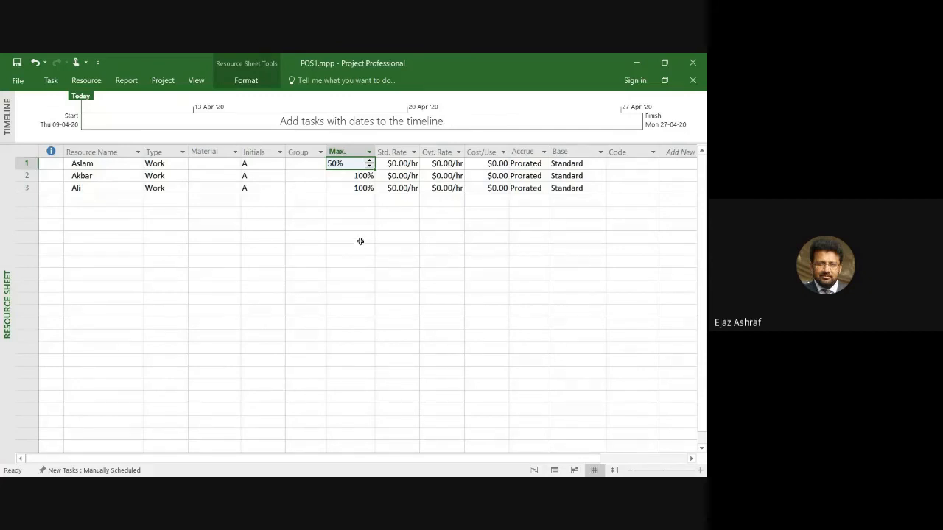
left_click(369, 161)
left_click(370, 161)
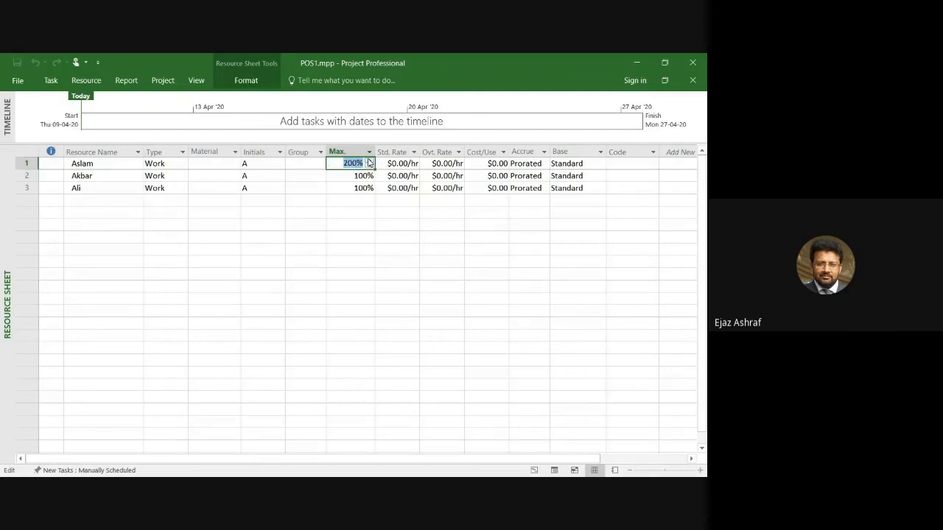
left_click(361, 250)
Step: Set the first resource's maximum units back to 100%
left_click(344, 162)
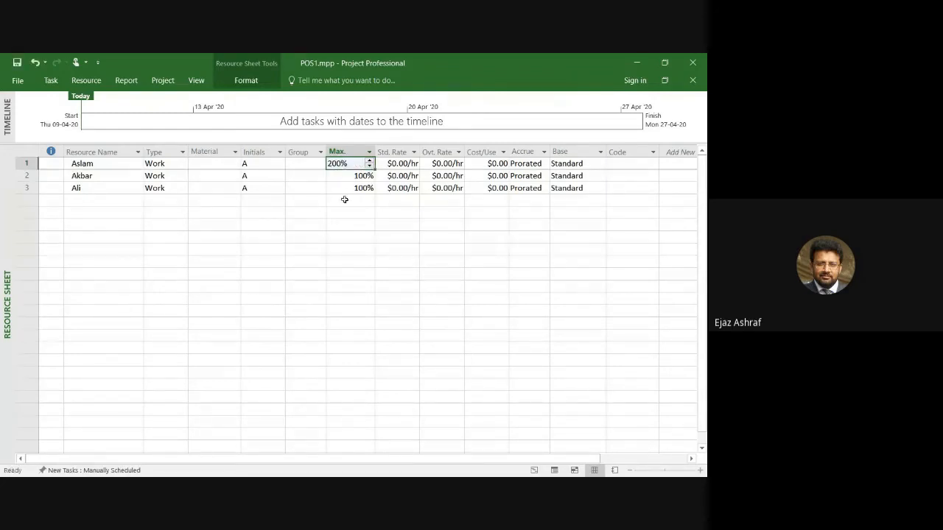
left_click(369, 166)
left_click(356, 223)
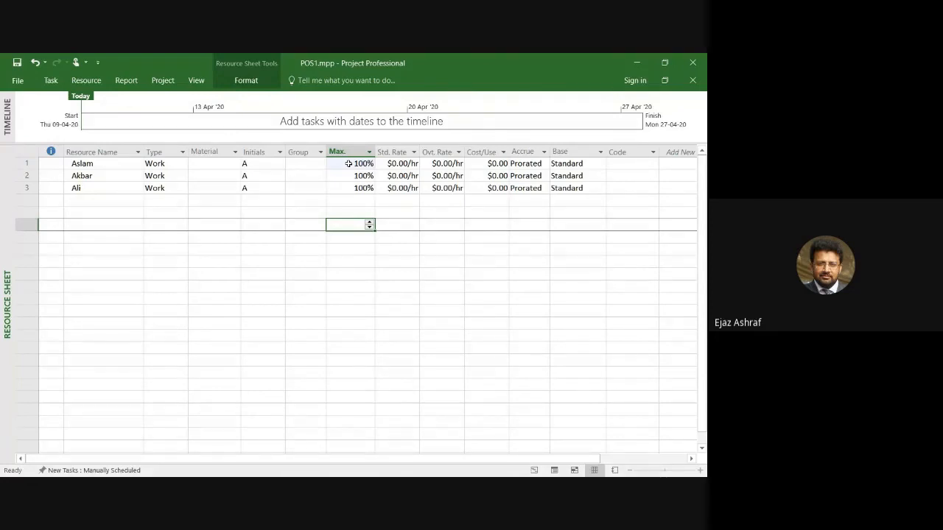
Step: Examine the standard rate, overtime rate and cost-per-use fields of the resources
left_click(394, 153)
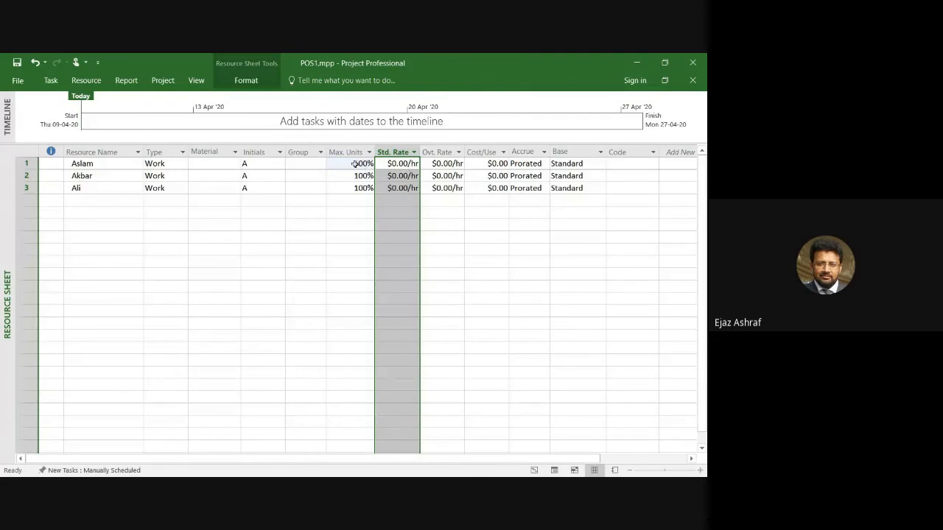
left_click(407, 166)
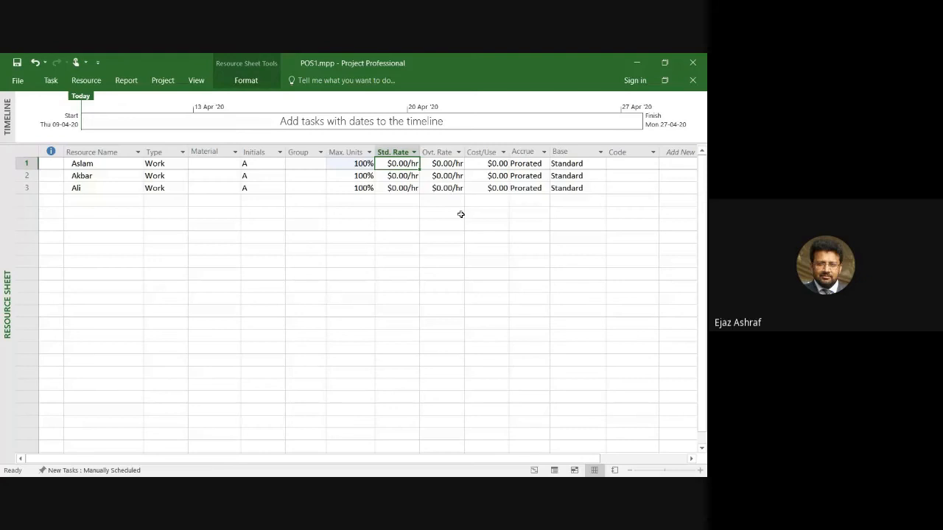
left_click(449, 166)
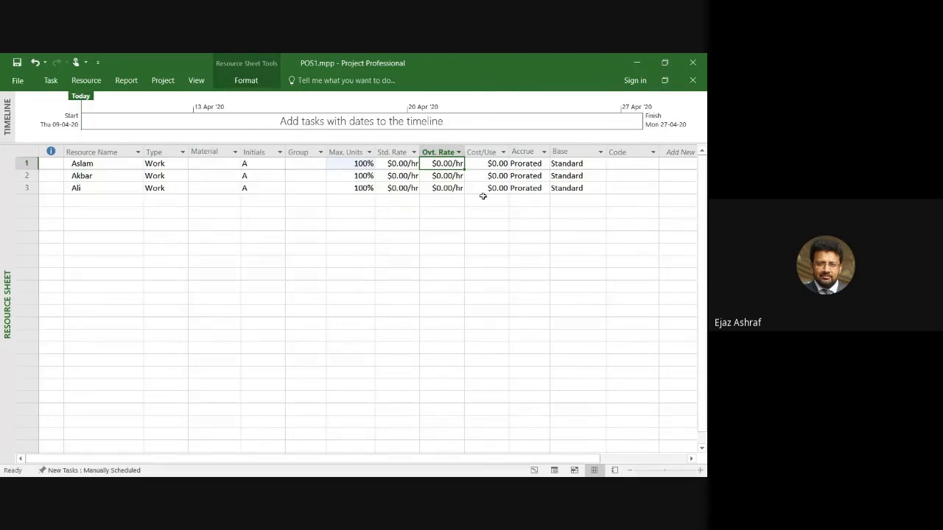
left_click(500, 166)
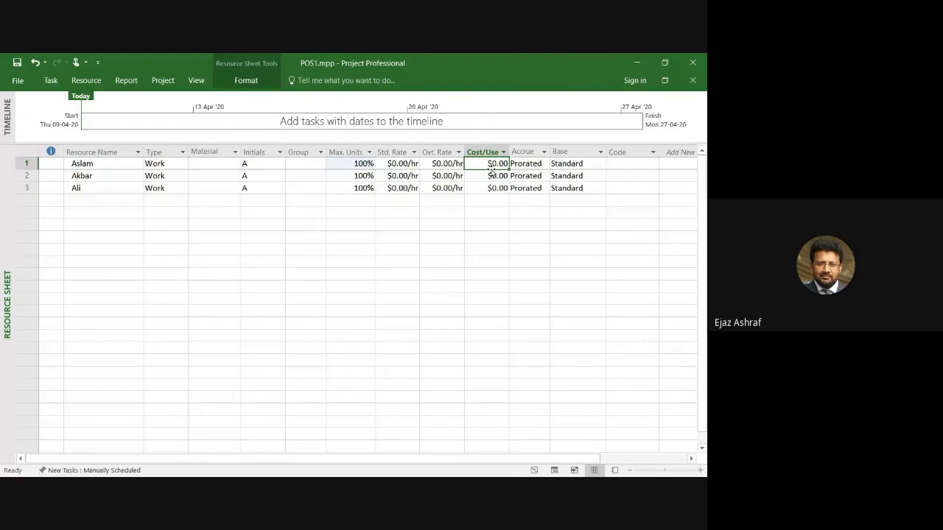
left_click(493, 227)
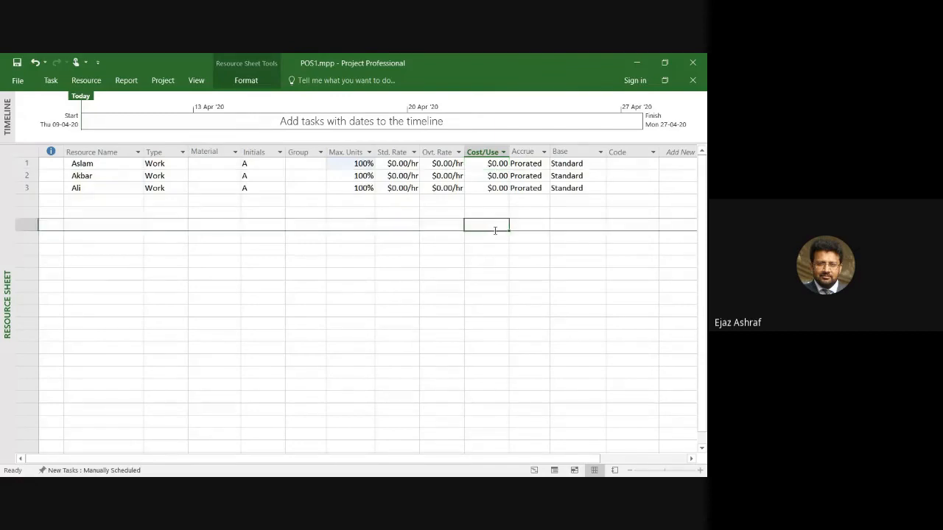
left_click(494, 190)
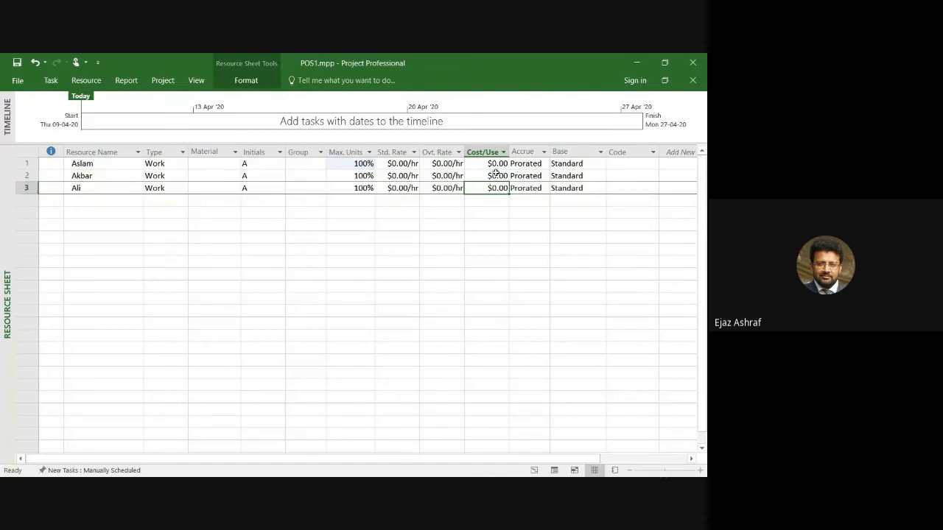
left_click(497, 165)
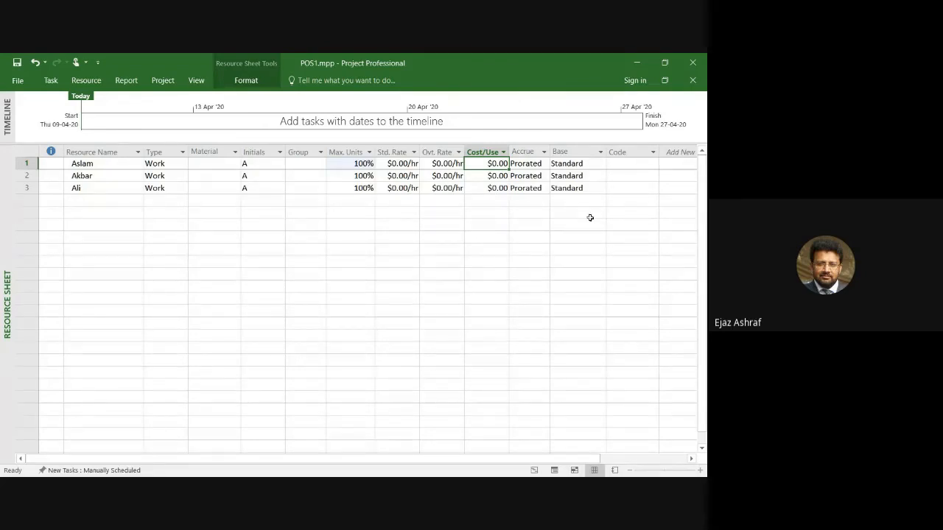
Step: Review the Start, Prorated and End cost accrual options for the first resource without changing its setting
left_click(538, 163)
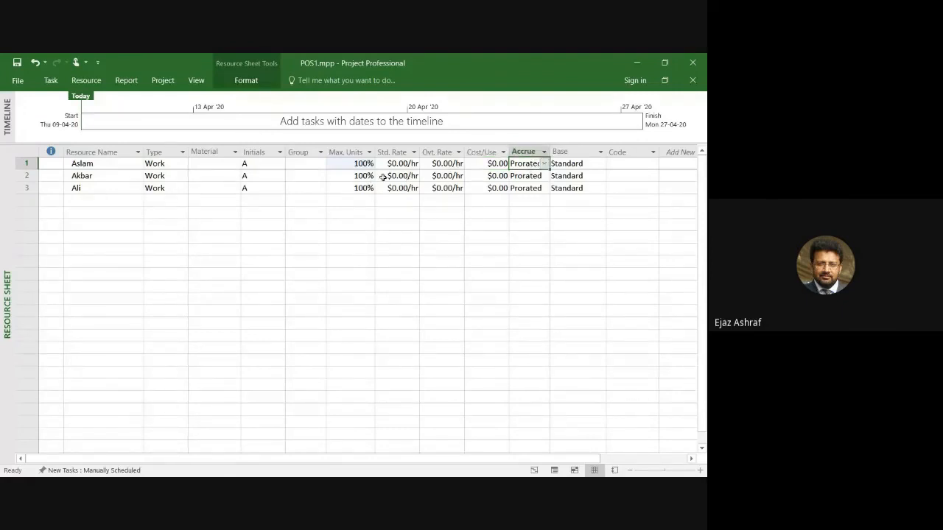
left_click(545, 165)
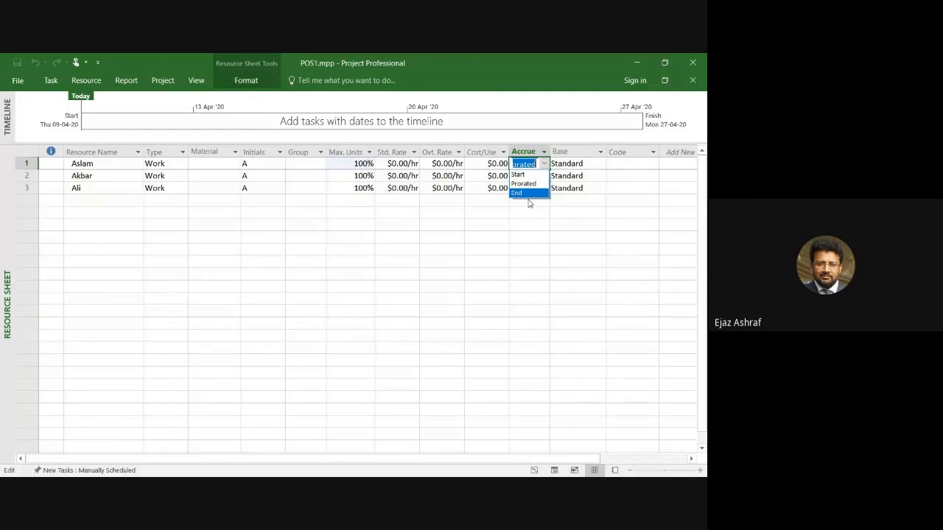
key("Up")
key("Escape")
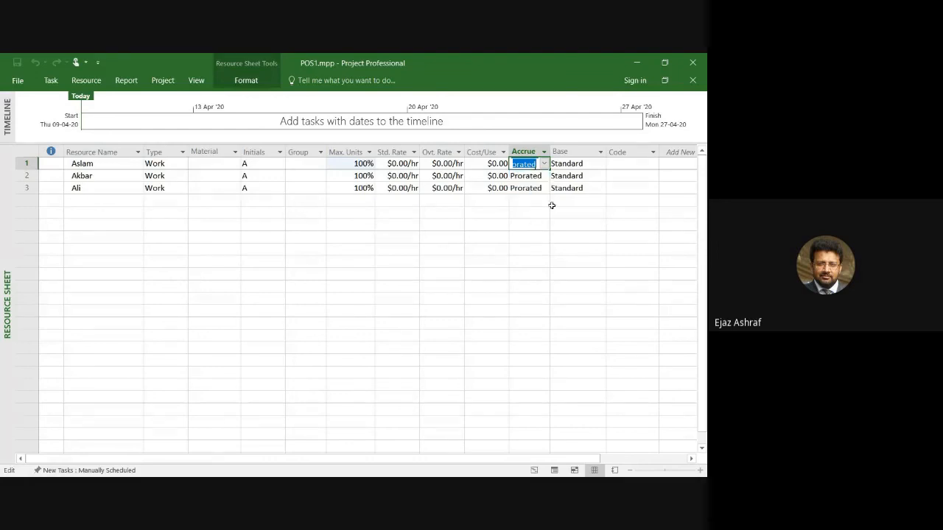
Step: Set the base calendar of all three resources to POS
left_click(596, 166)
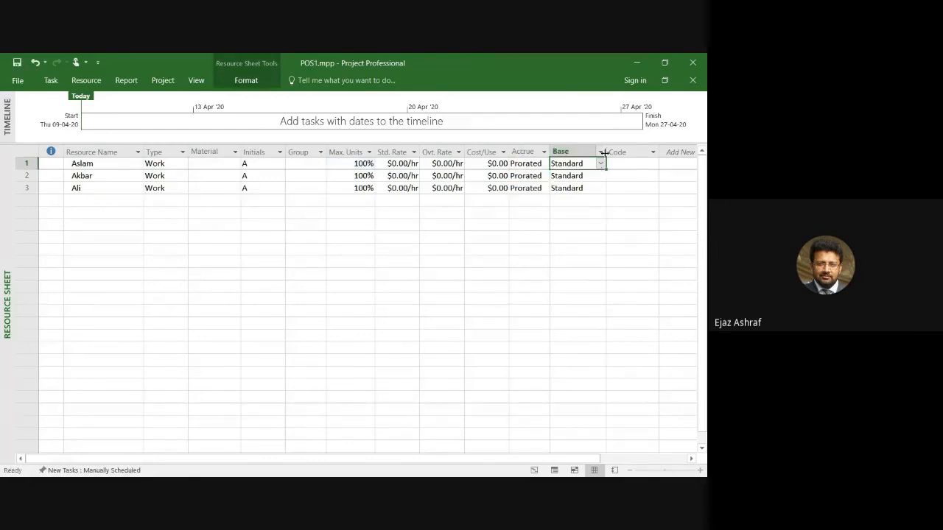
left_click(601, 163)
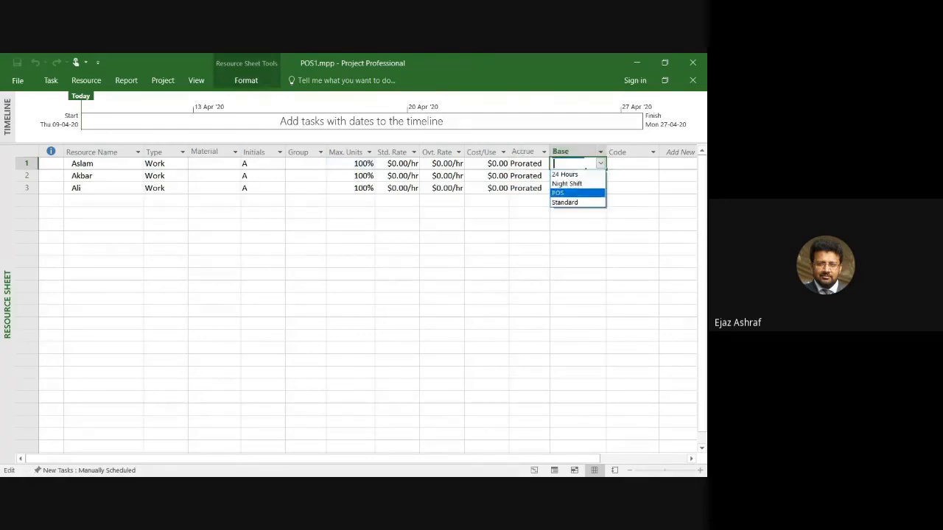
left_click(578, 193)
left_click(598, 176)
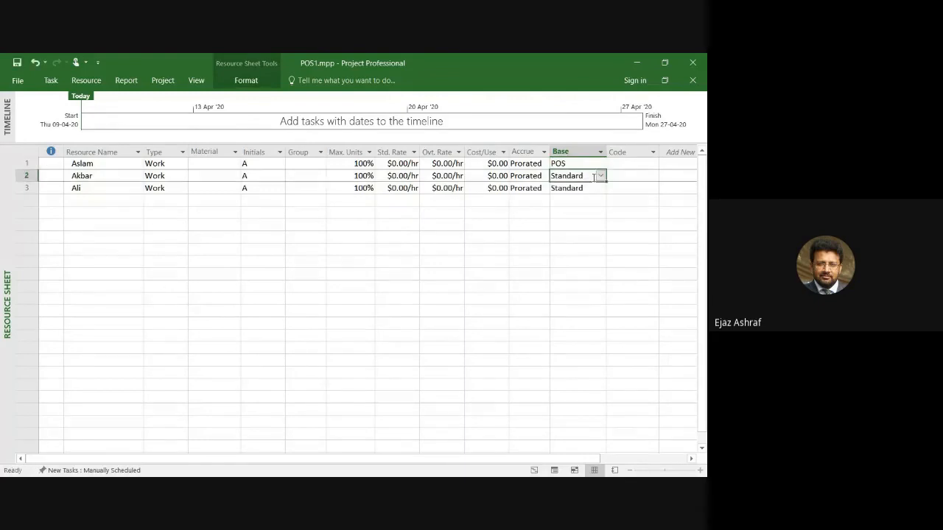
left_click(601, 176)
left_click(581, 203)
left_click(600, 188)
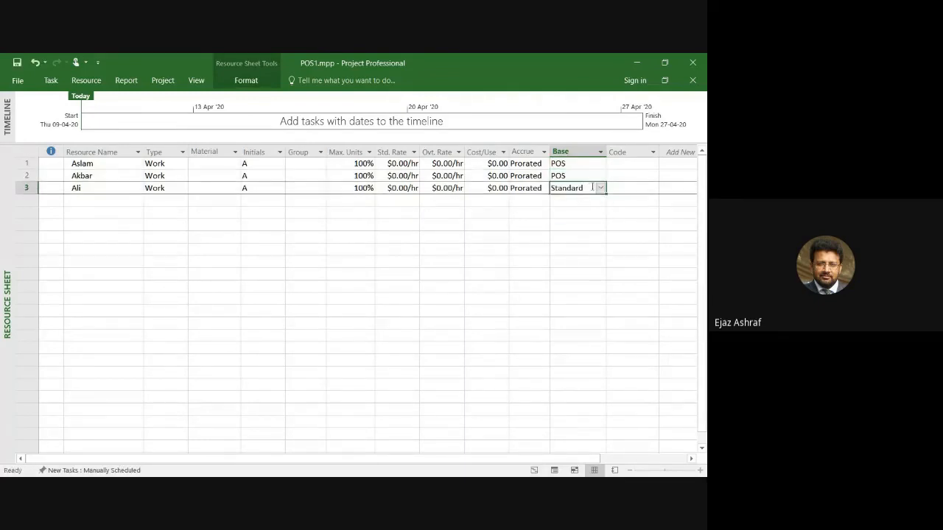
left_click(603, 191)
left_click(602, 192)
left_click(583, 219)
left_click(634, 164)
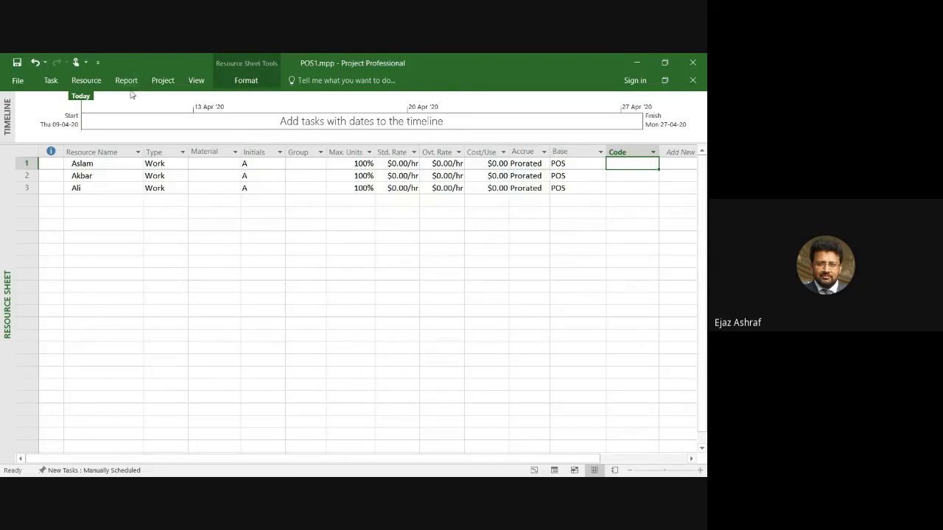
Step: Switch to the Gantt Chart view and widen the task table to show the full Resource Names column
left_click(197, 80)
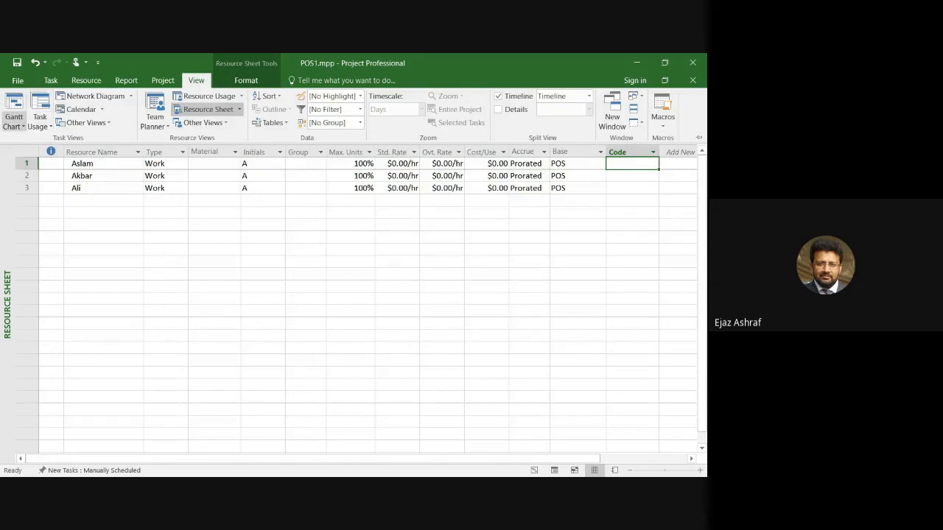
left_click(14, 109)
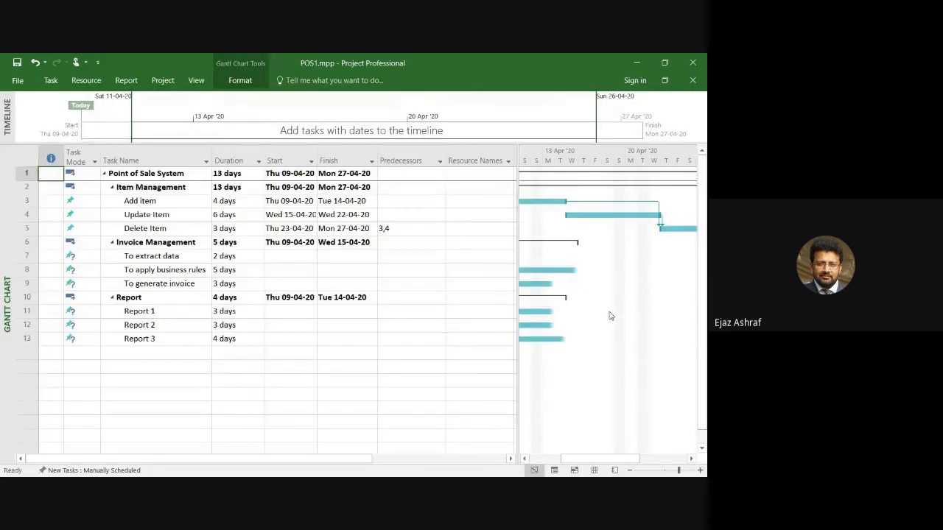
left_click_drag(516, 255, 601, 255)
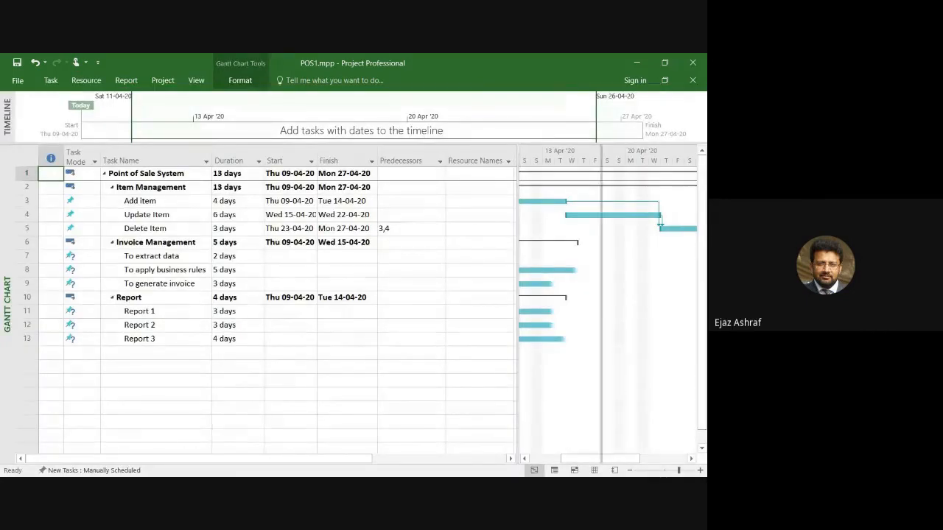
Step: Assign the first resource in the alphabetical assignment list to the Add item task
left_click(488, 201)
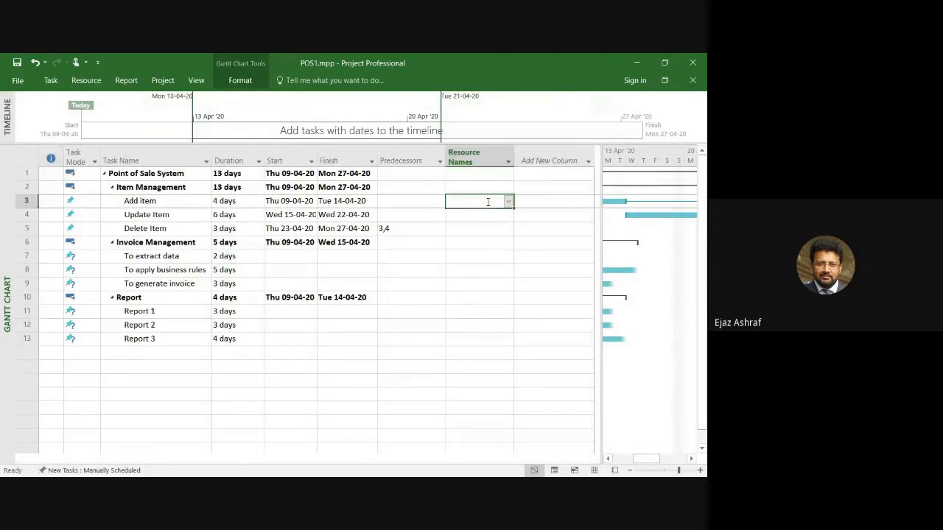
left_click(509, 202)
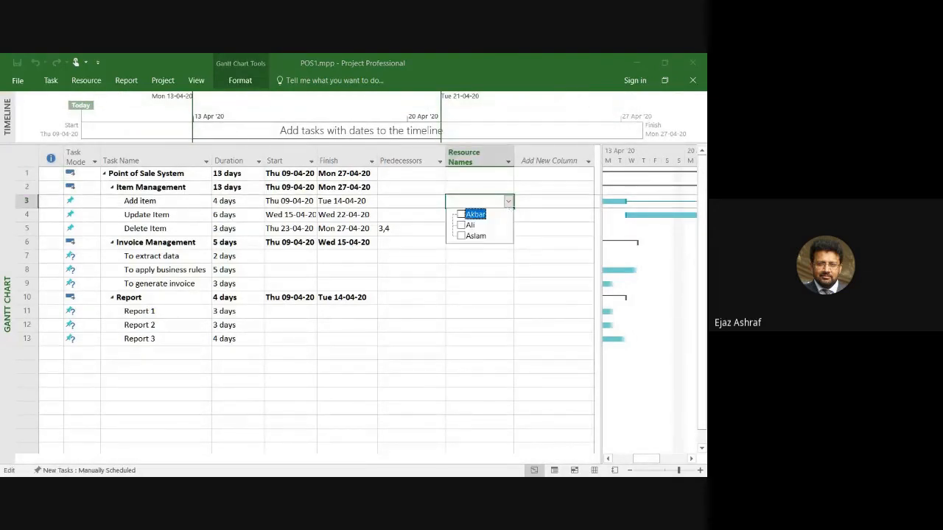
key("Down")
key("Down")
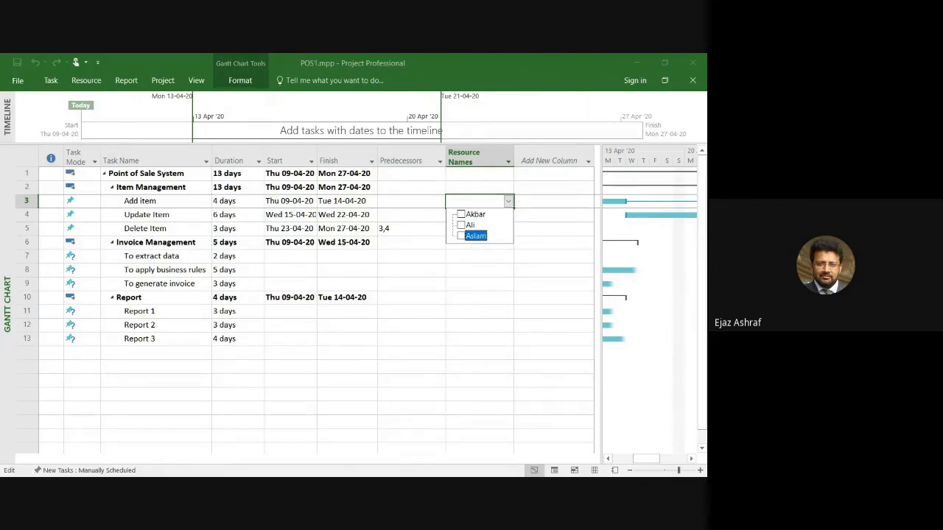
key("Up")
key("Up")
key("space")
key("Down")
key("Down")
key("Return")
Step: Assign the same resource used for Add item to the Update Item and Delete Item tasks
left_click(484, 215)
left_click(509, 217)
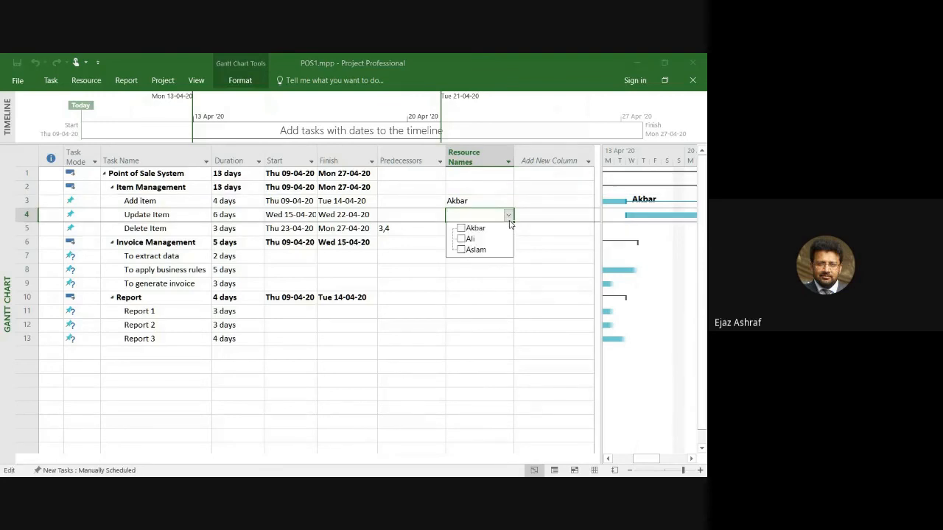
key("Down")
key("space")
key("Return")
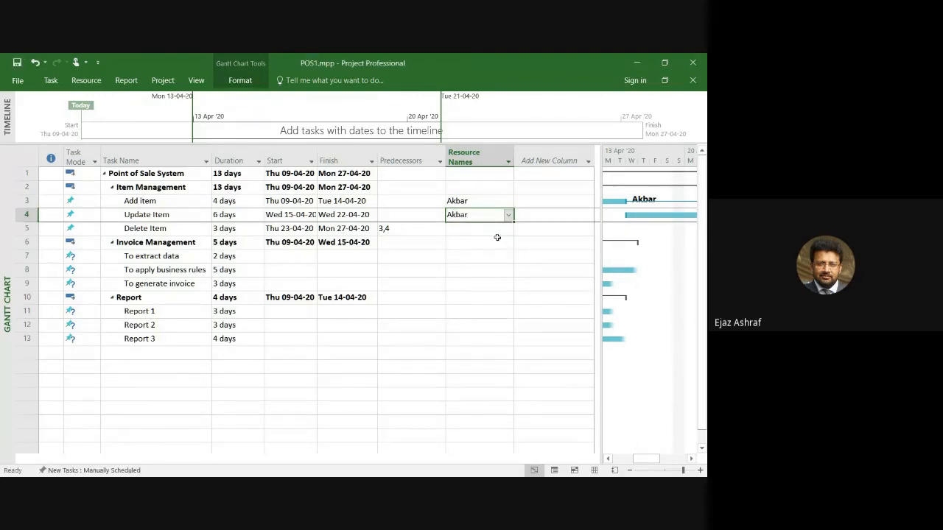
left_click(500, 233)
left_click(508, 230)
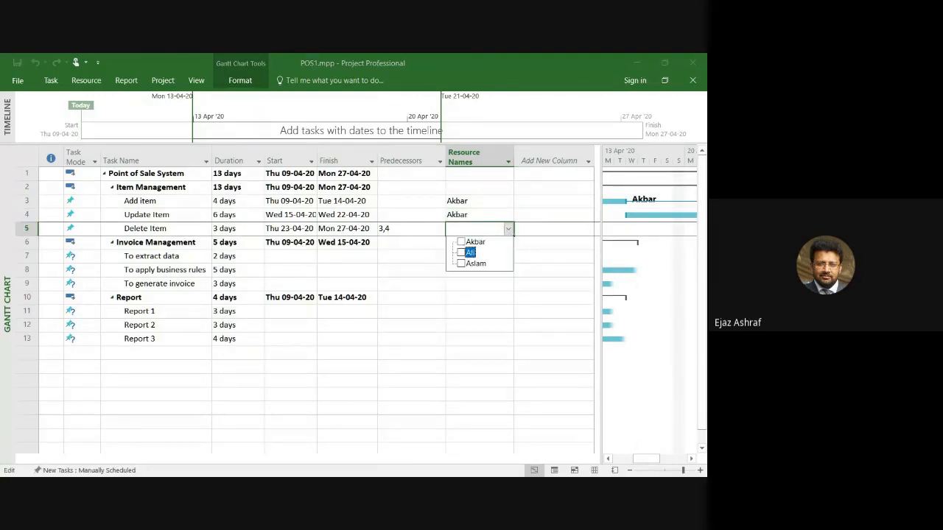
left_click(462, 241)
key("Return")
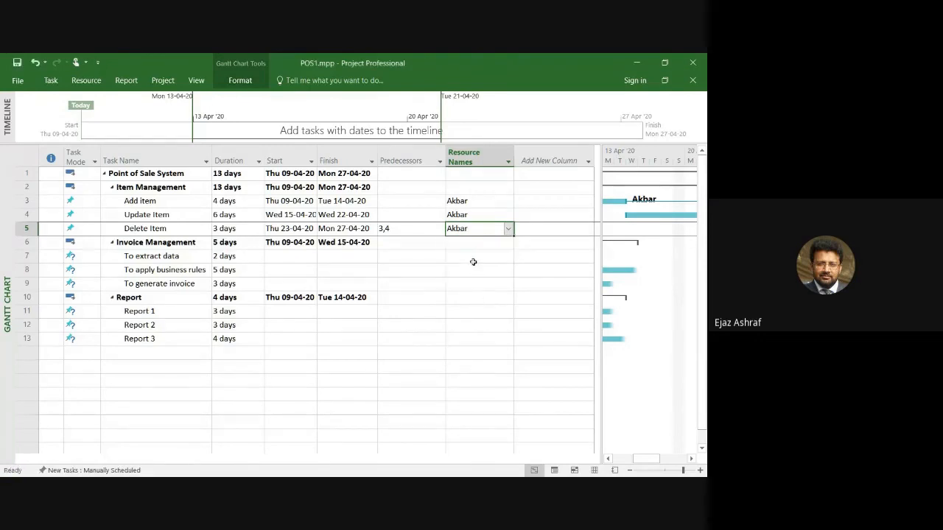
Step: Assign the Add item task's resource to To extract data, To apply business rules and To generate invoice
left_click(472, 257)
left_click(509, 257)
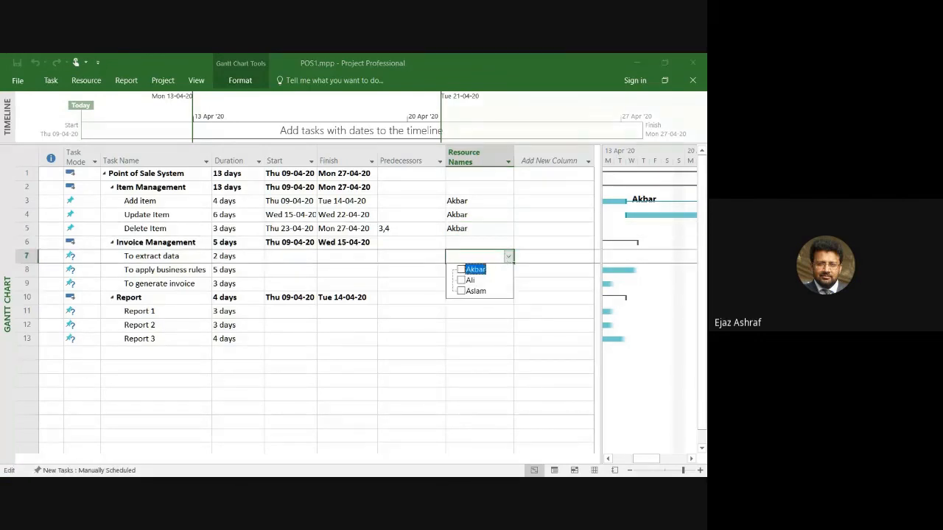
key("Return")
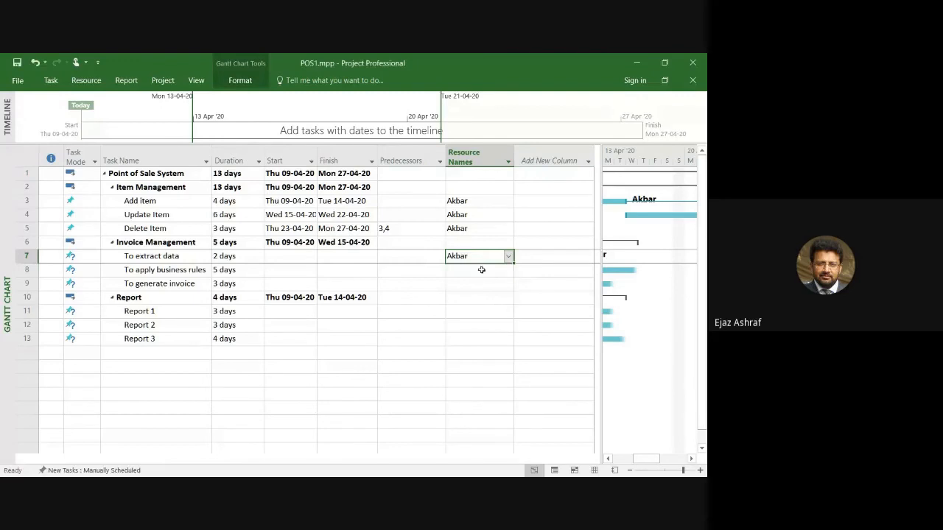
left_click(482, 269)
left_click(508, 271)
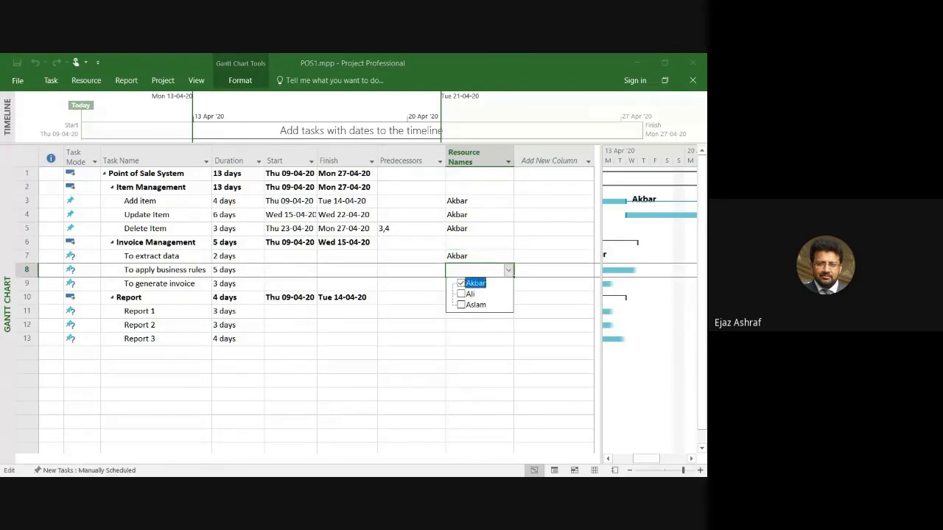
key("Return")
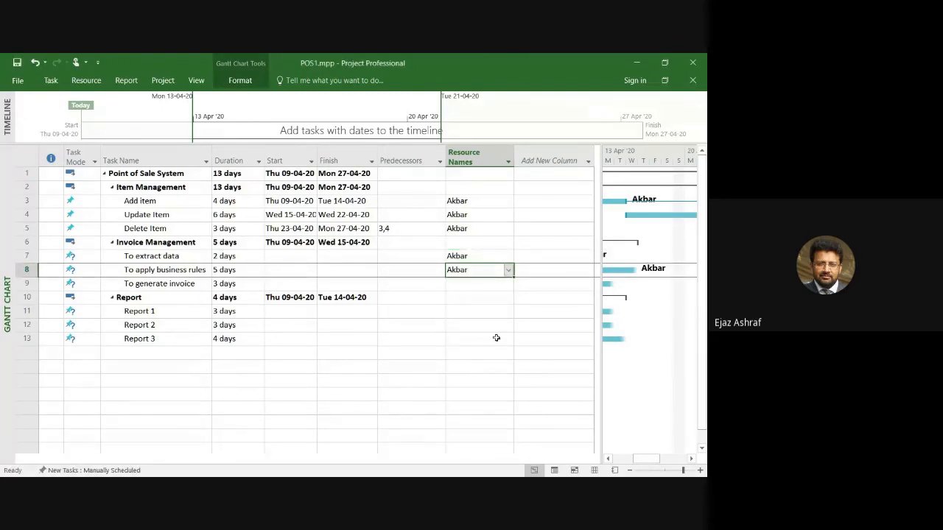
left_click(492, 290)
left_click(508, 285)
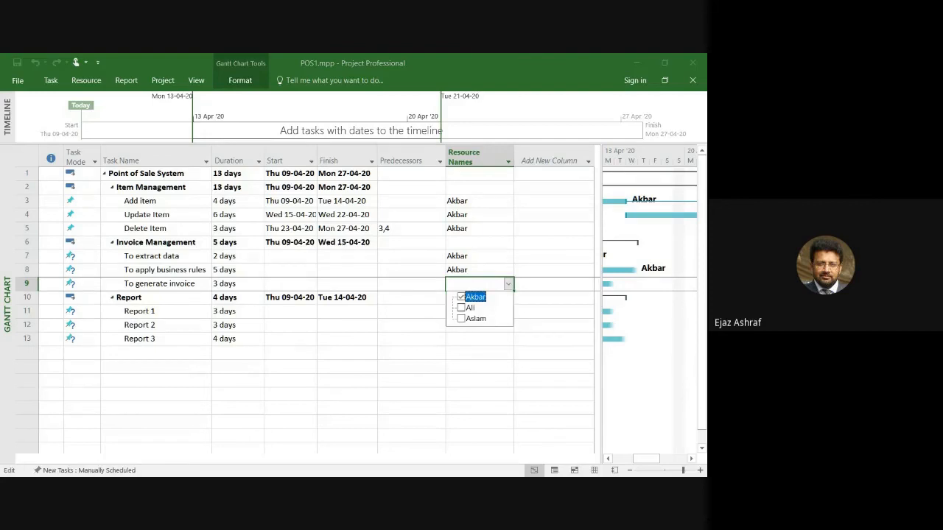
key("Return")
Step: Assign the Add item task's resource to Report 1, Report 2 and Report 3
left_click(486, 312)
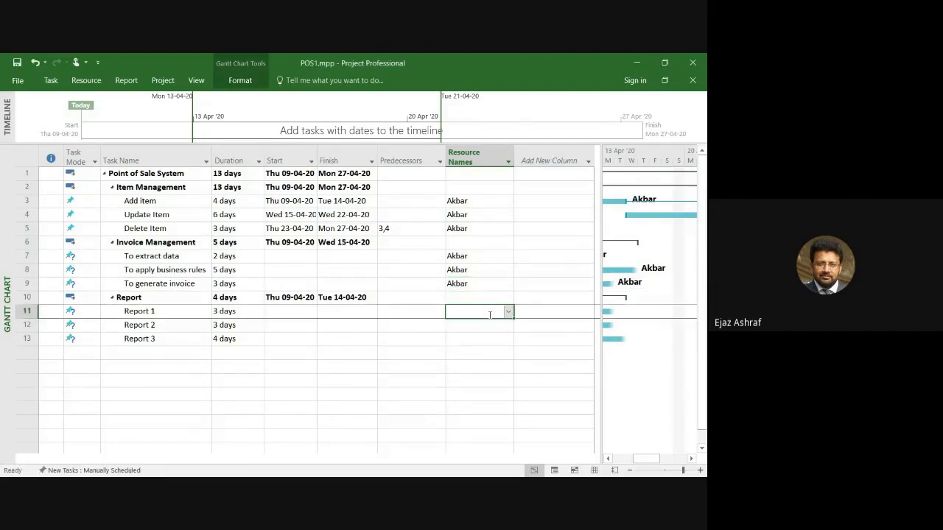
left_click(508, 312)
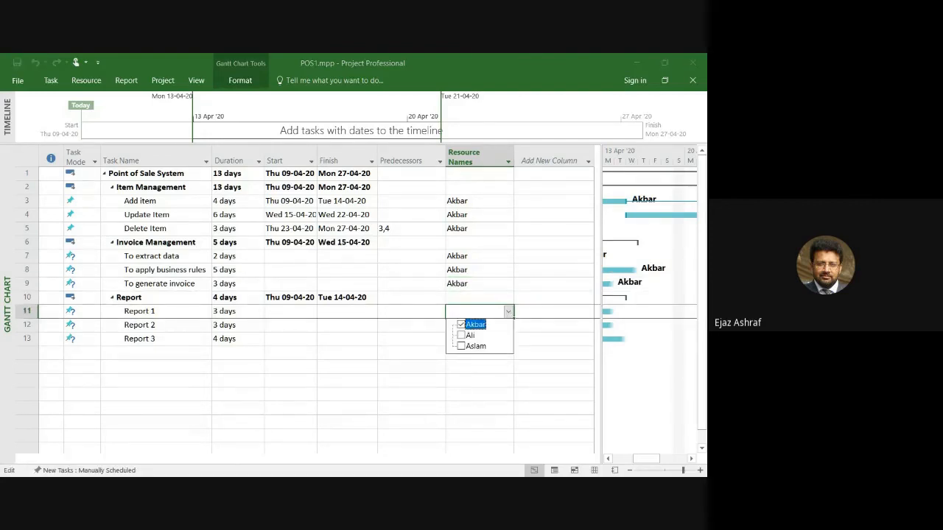
key("Return")
left_click(474, 330)
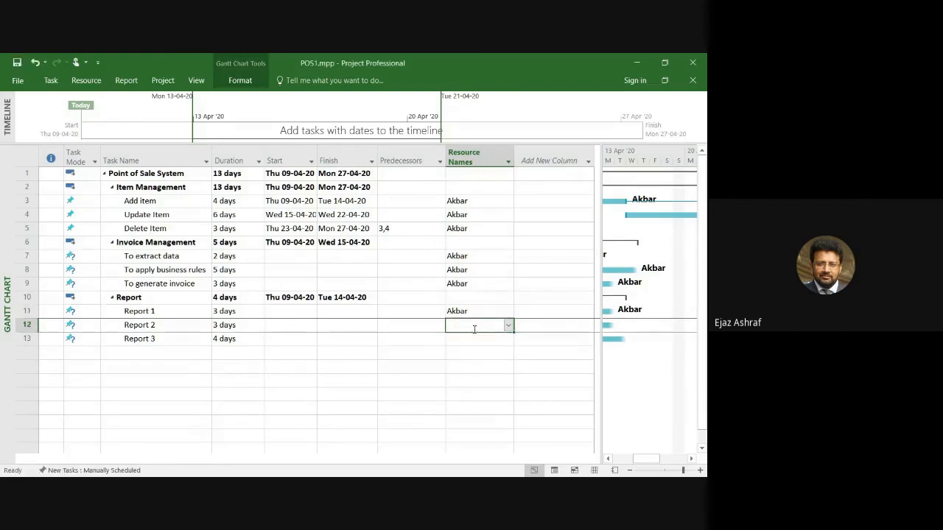
left_click(508, 325)
left_click(461, 338)
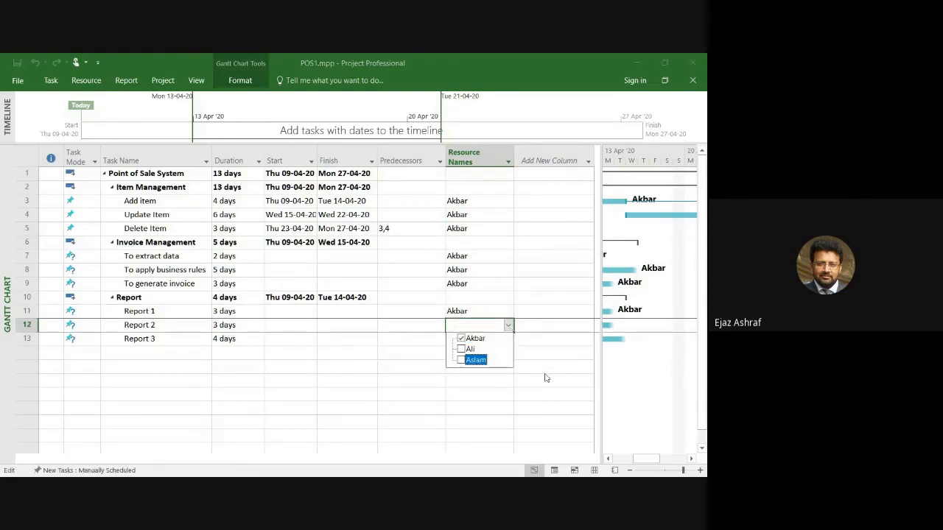
key("Return")
left_click(488, 339)
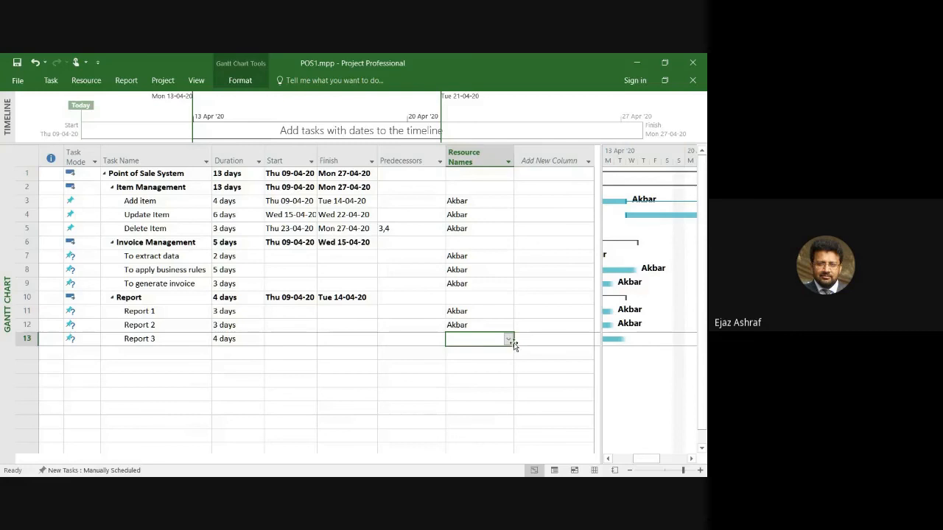
left_click(509, 340)
left_click(461, 352)
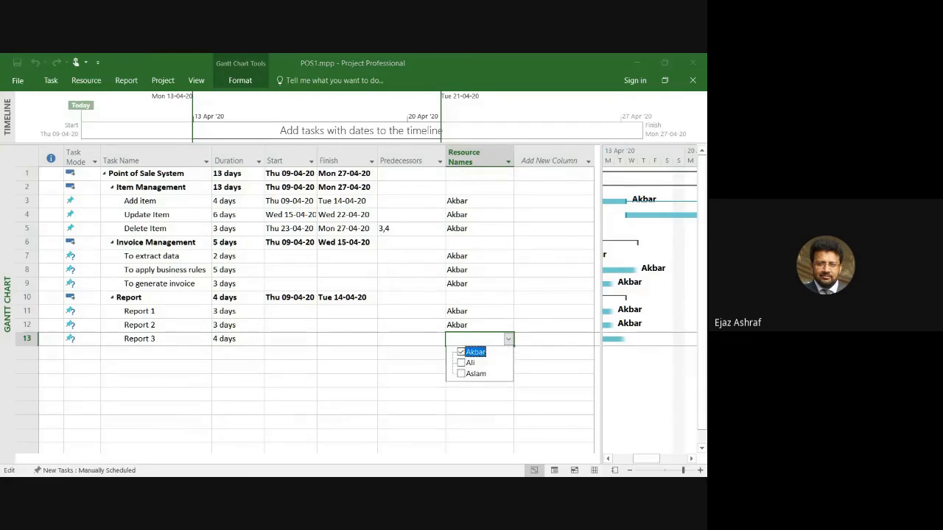
key("Return")
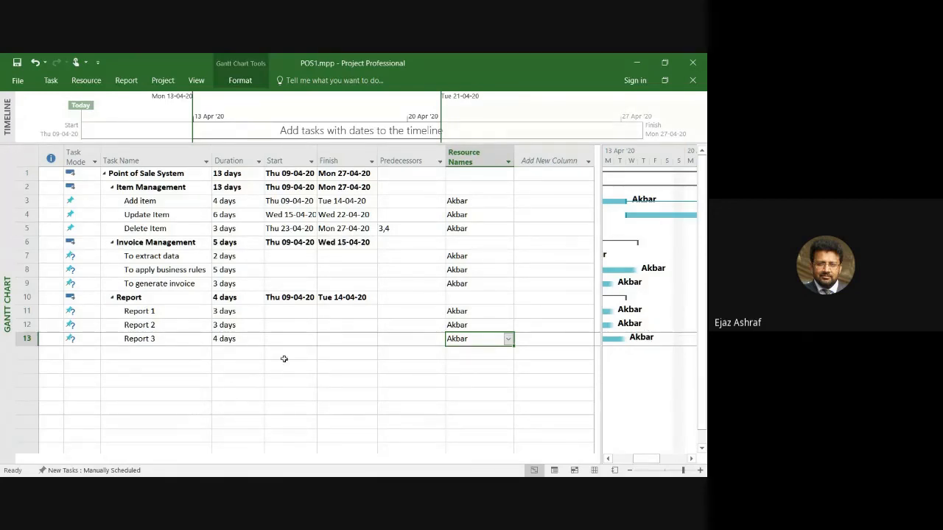
left_click(294, 385)
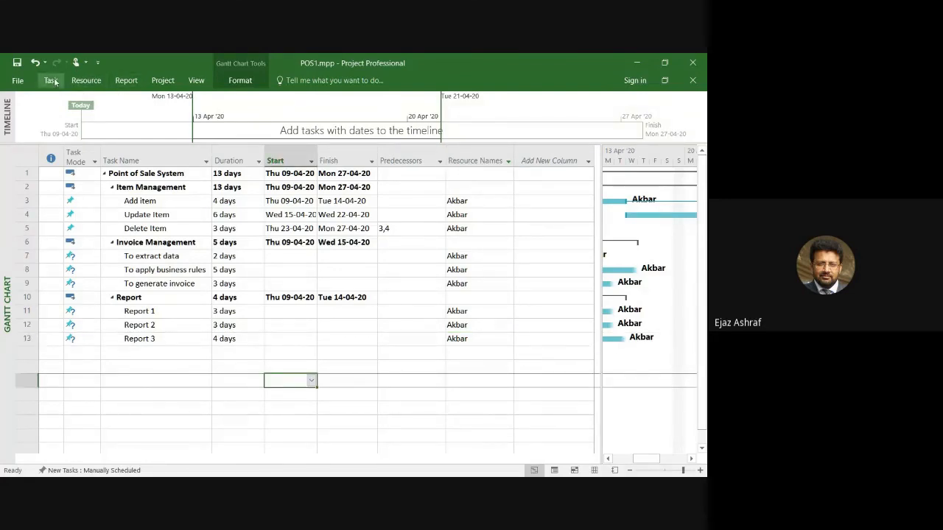
Step: Review the Resource Sheet and return to the Gantt Chart at the Delete Item task's predecessors
left_click(193, 82)
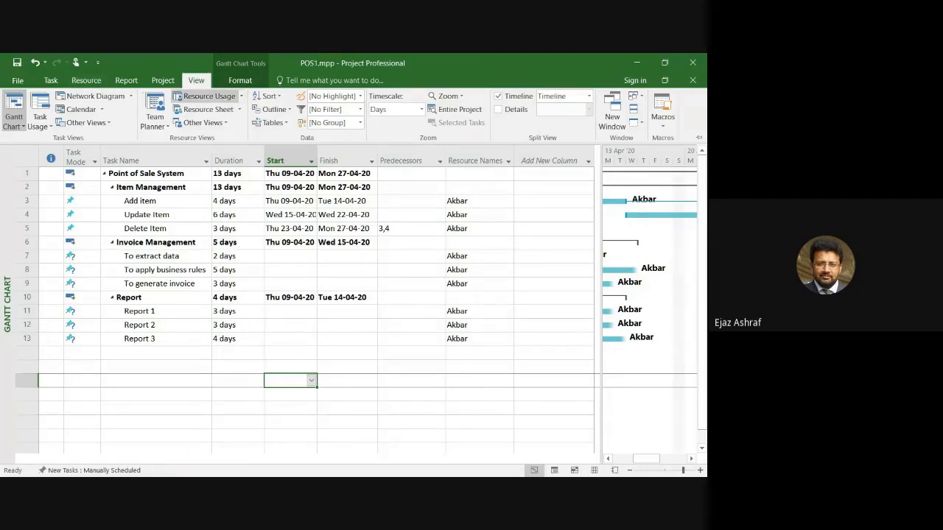
left_click(202, 109)
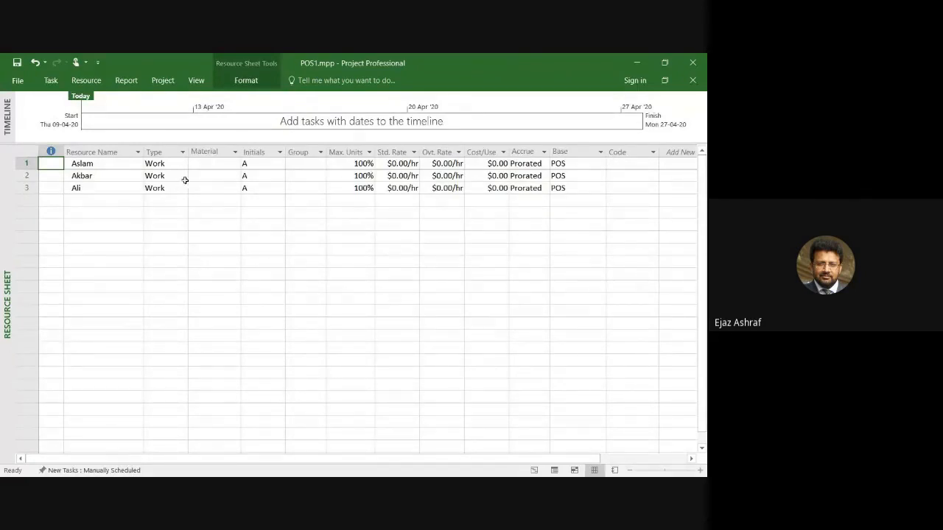
left_click(52, 85)
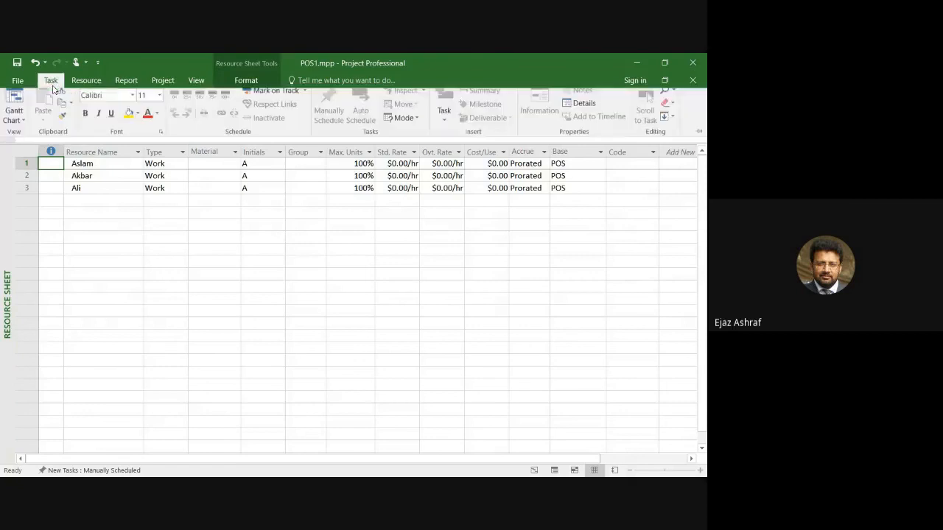
left_click(198, 81)
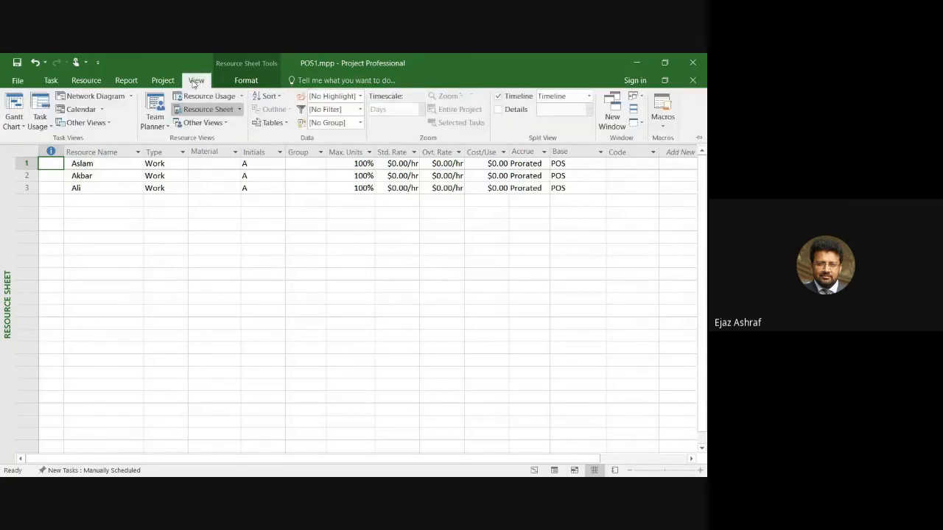
left_click(14, 122)
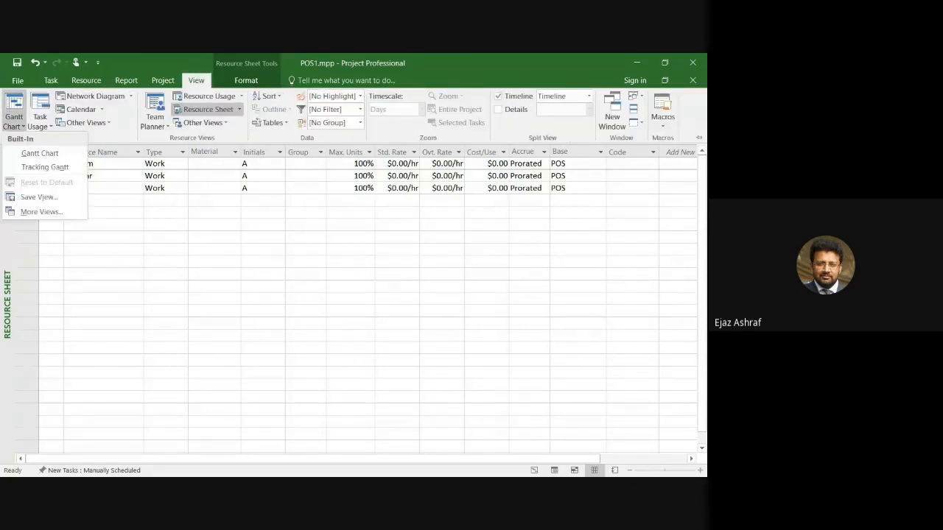
left_click(36, 152)
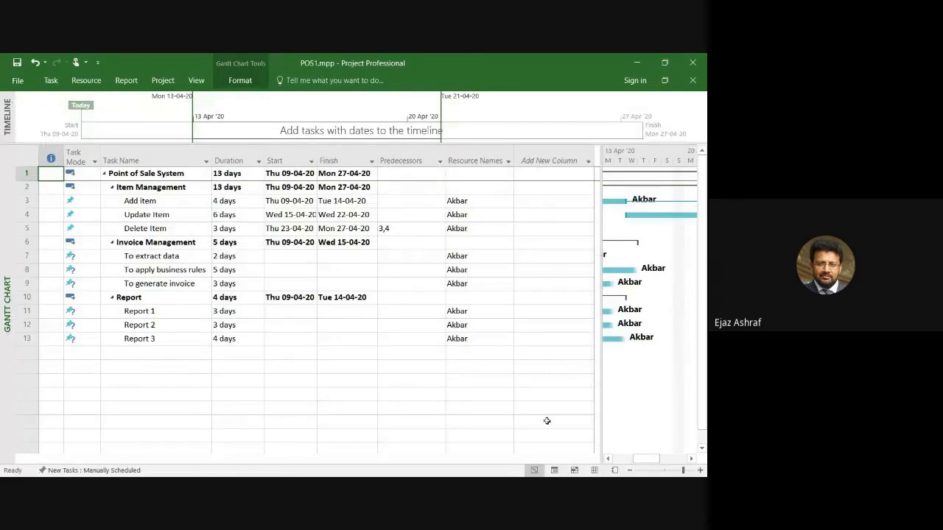
left_click(384, 232)
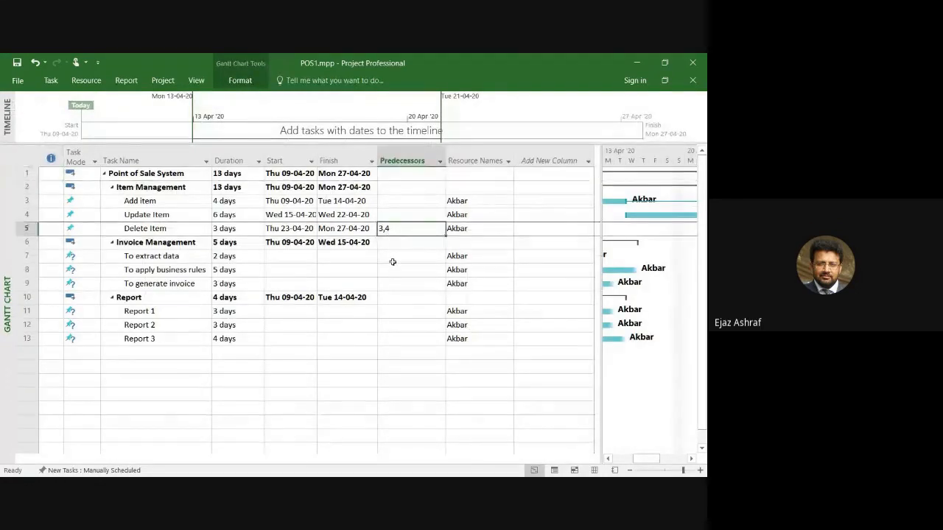
Step: Clear the predecessors of the Delete Item task
key("Delete")
left_click(386, 405)
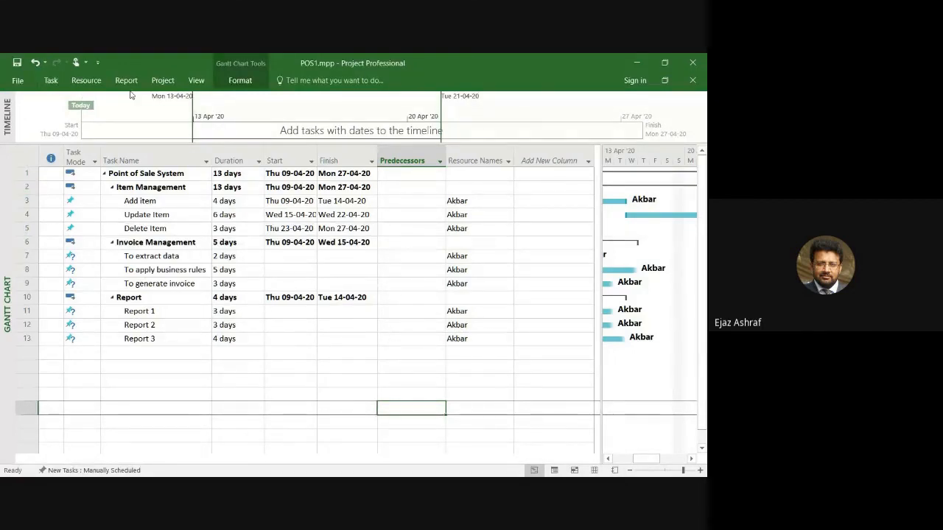
Step: Check the second resource's maximum units in the Resource Sheet and return to the Gantt Chart
left_click(196, 82)
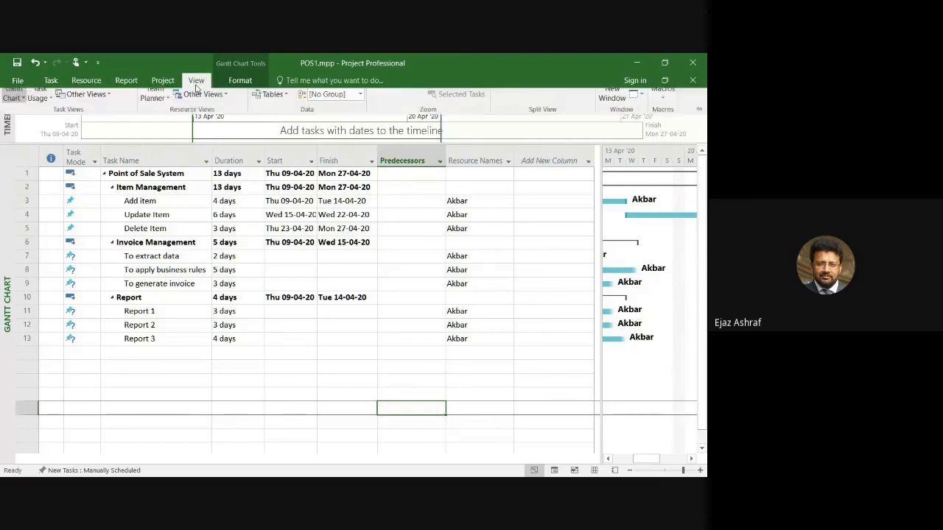
left_click(193, 108)
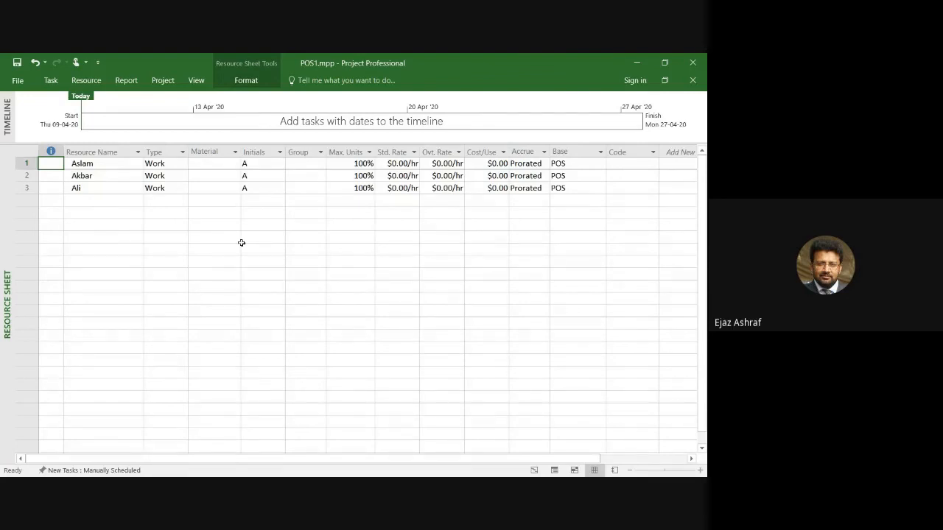
left_click(342, 176)
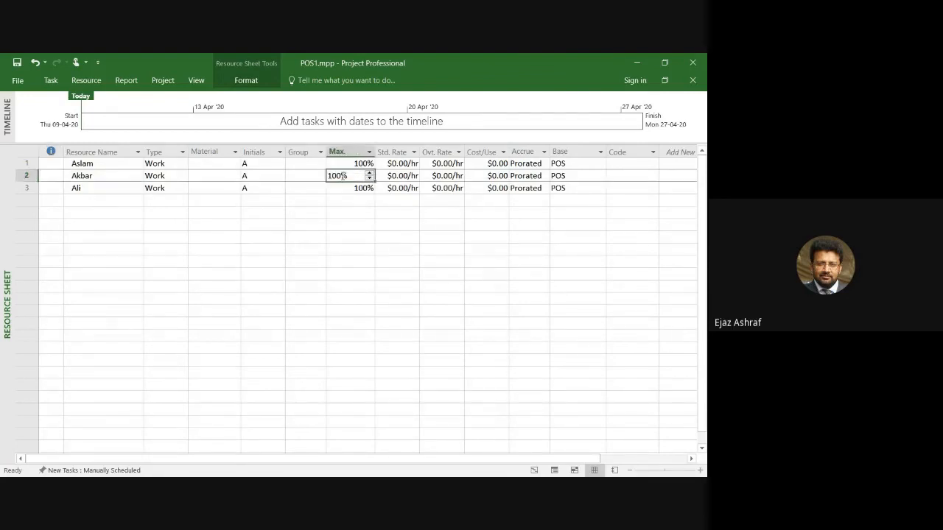
left_click(246, 264)
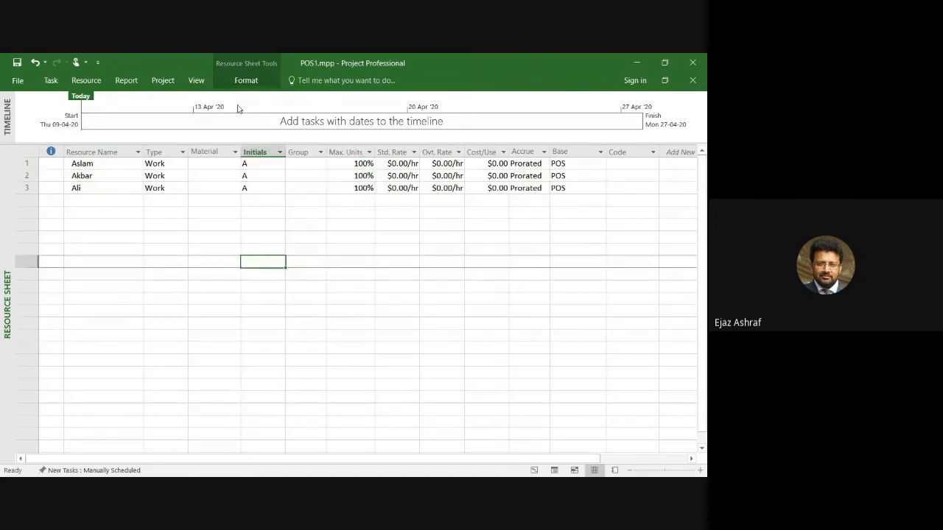
left_click(199, 81)
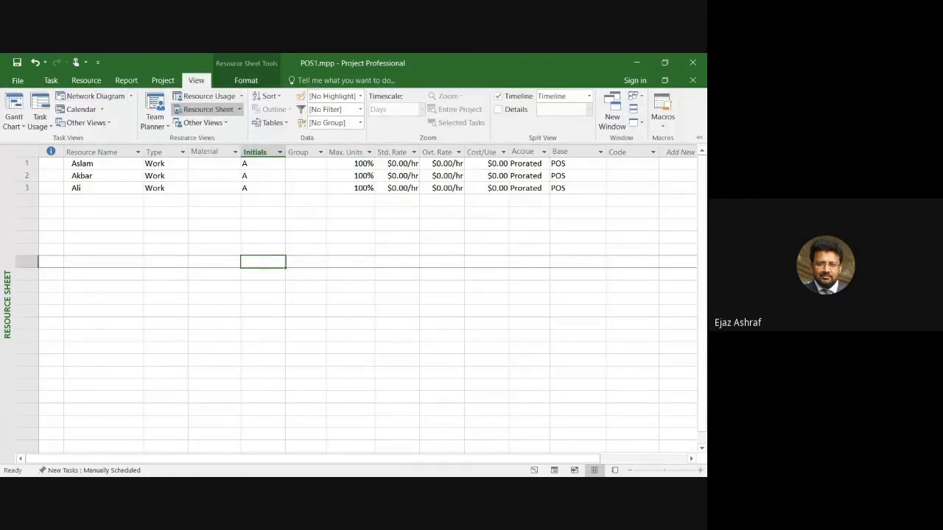
left_click(14, 105)
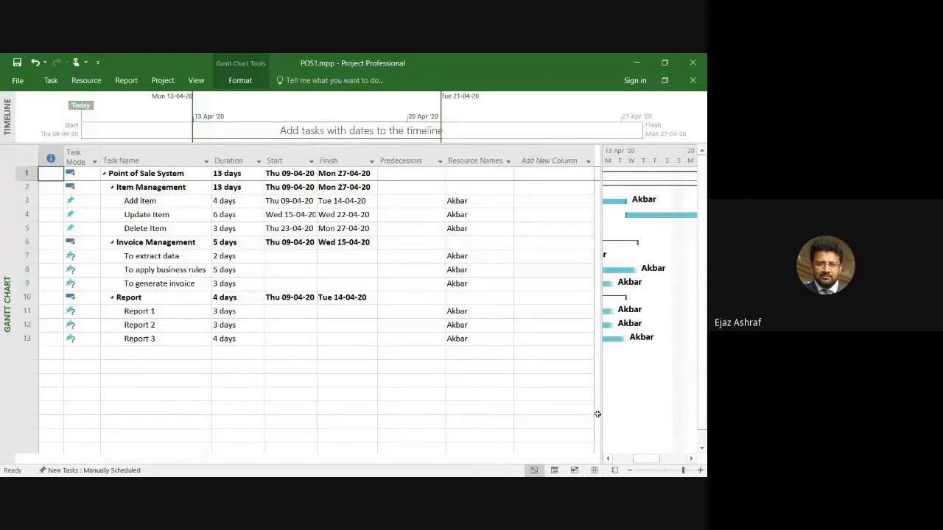
Step: Examine the task bars in the Gantt Chart and the predecessor cells of Add item, Update Item and Delete Item
left_click_drag(597, 414, 366, 404)
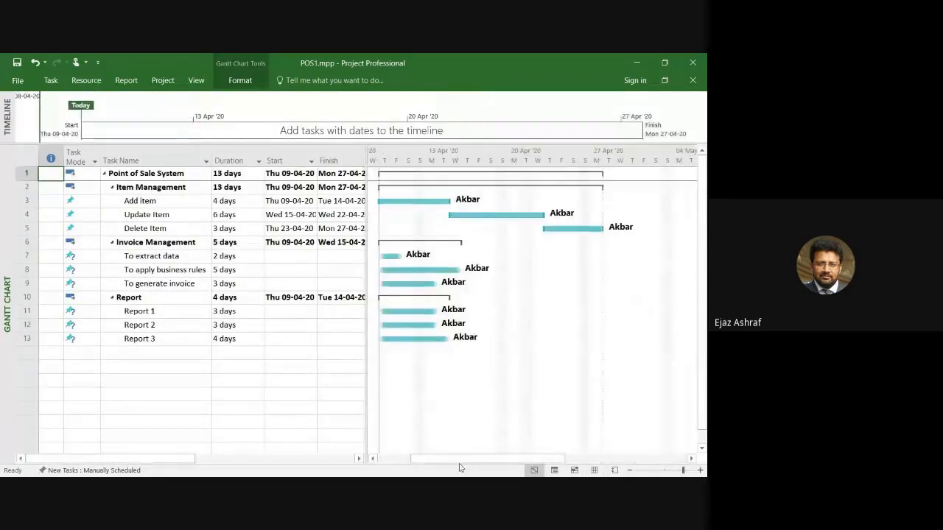
left_click_drag(455, 461, 422, 461)
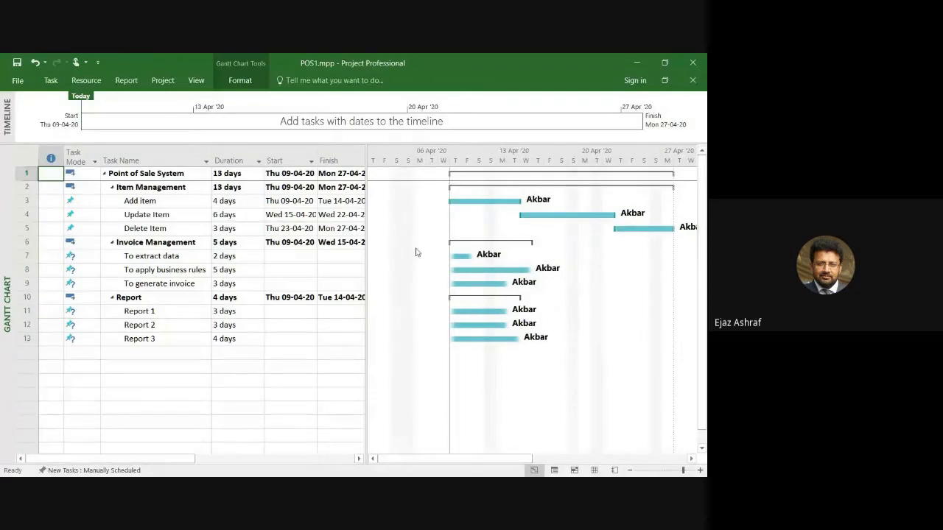
left_click_drag(366, 220, 477, 220)
left_click(407, 201)
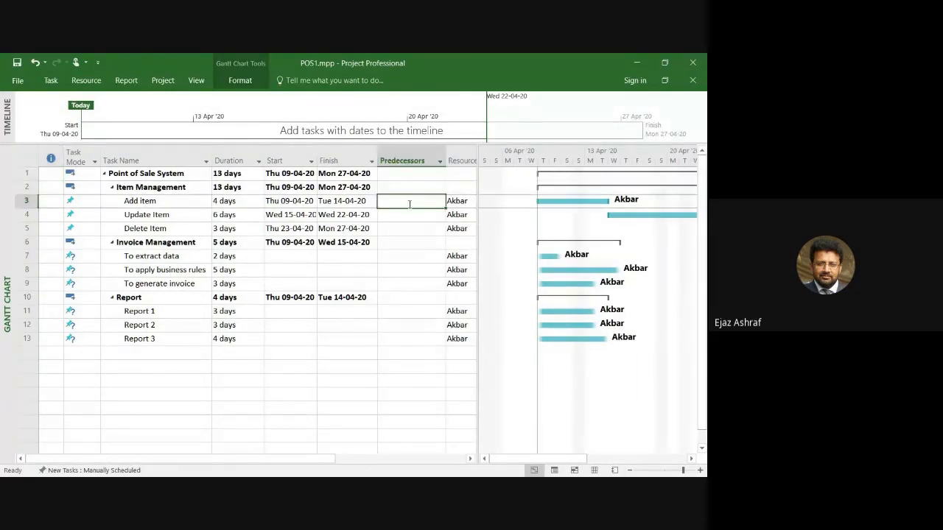
left_click(414, 224, "shift")
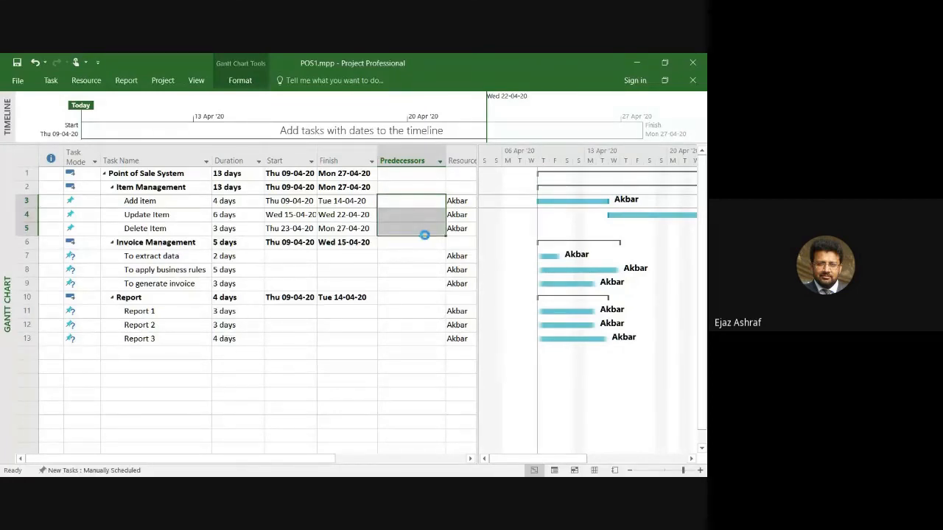
left_click(633, 216)
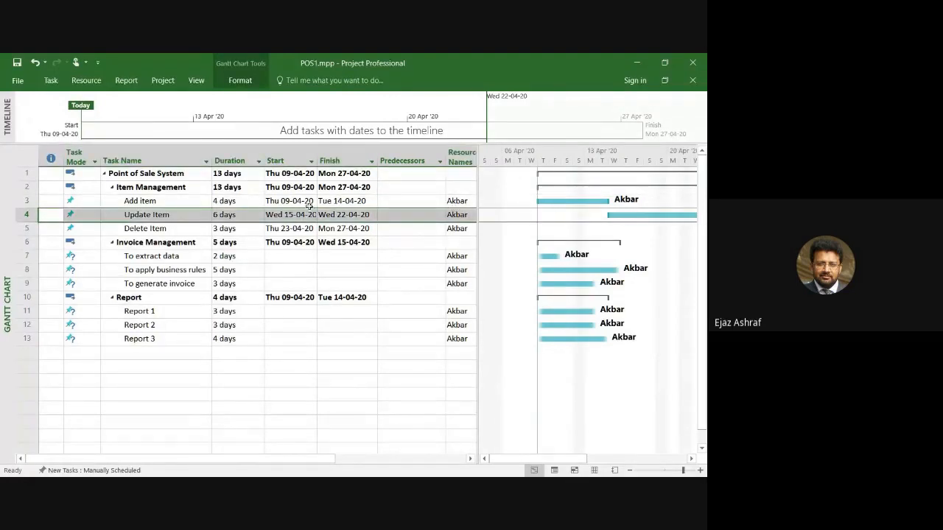
Step: Check the predecessors of the Update Item task in its Task Information and close the dialog without changes
double_click(134, 214)
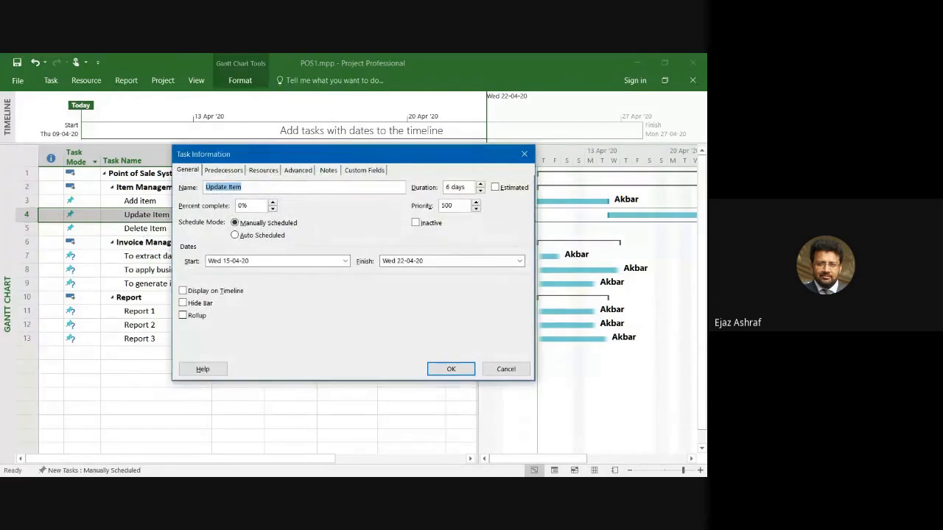
left_click(223, 170)
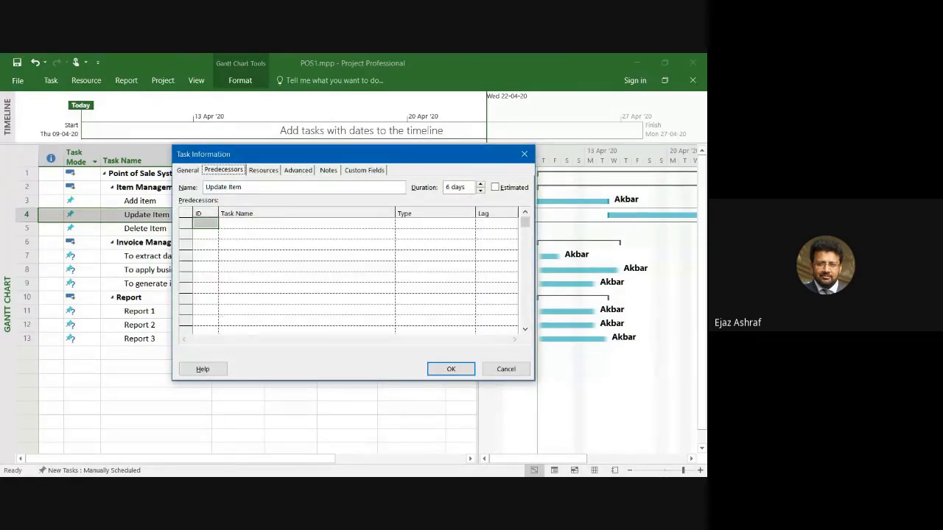
left_click(524, 153)
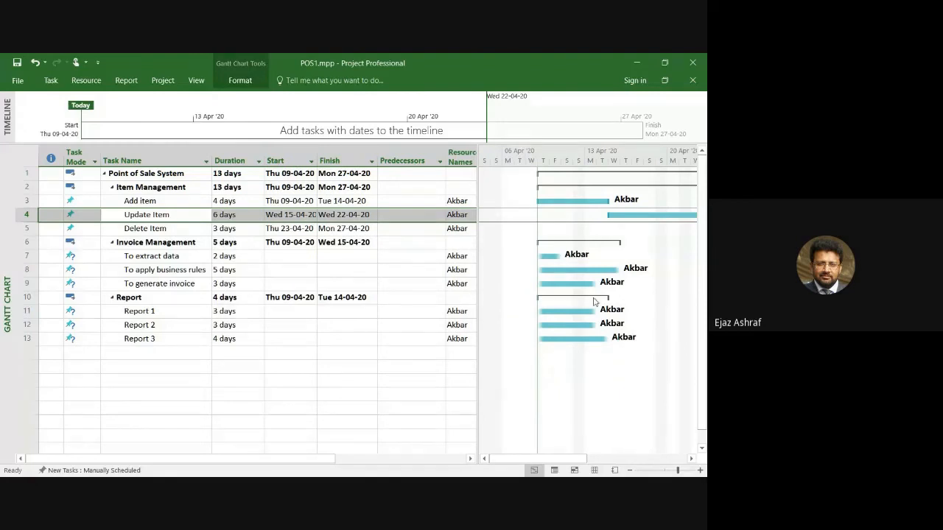
left_click(435, 284)
left_click(450, 268)
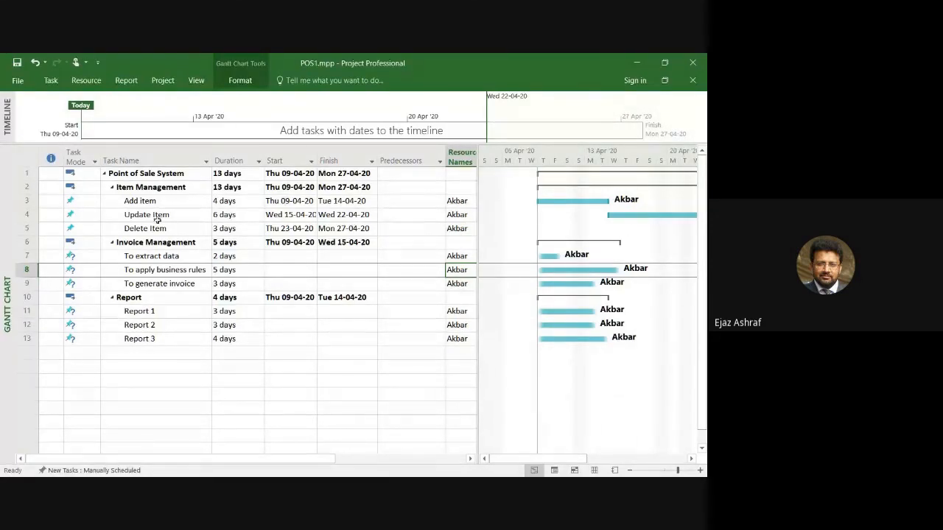
Step: Delete the Update Item task from Item Management
left_click(23, 215)
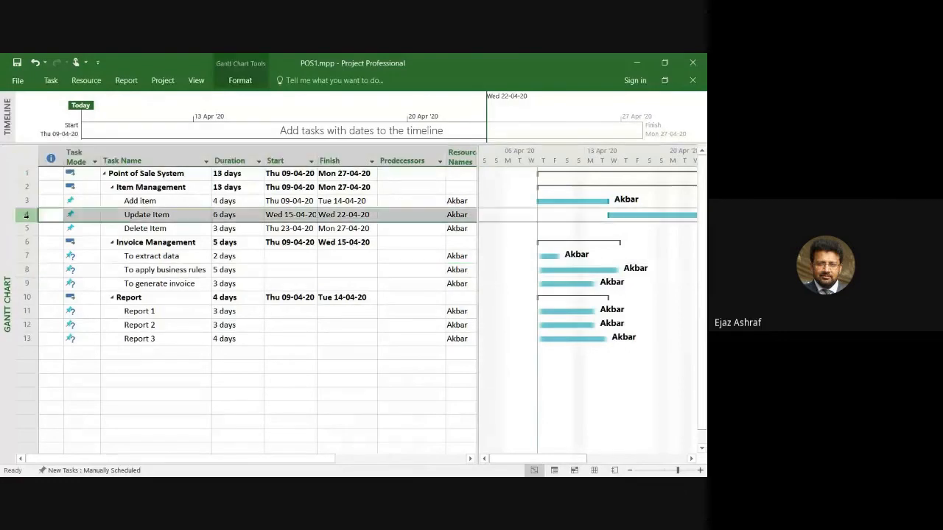
right_click(28, 216)
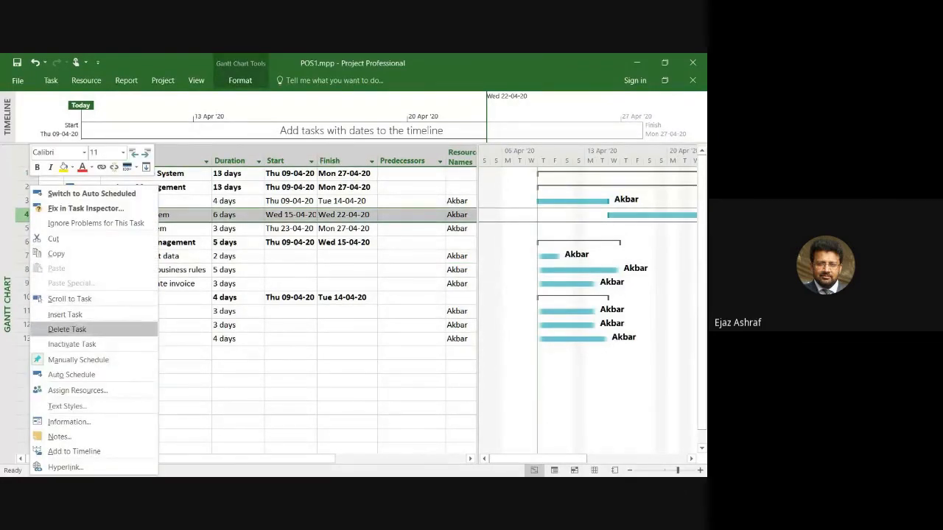
left_click(67, 329)
left_click(226, 393)
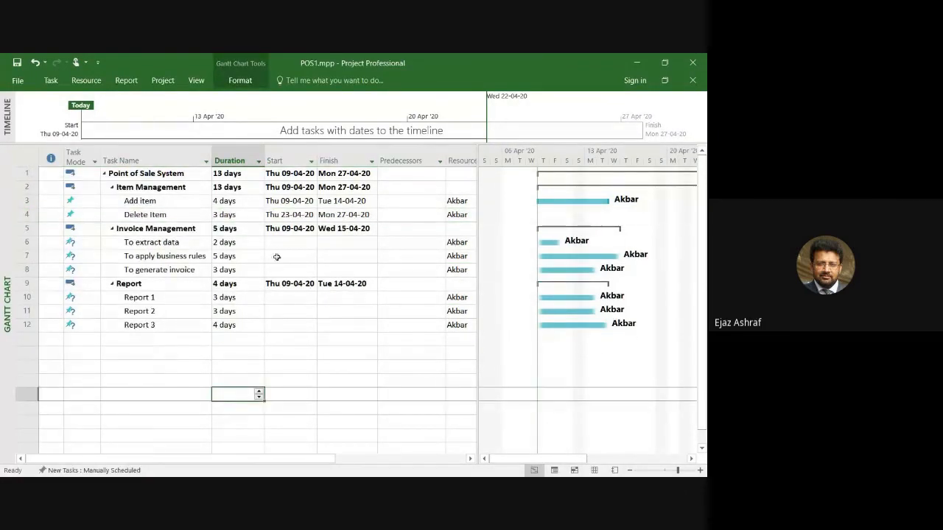
left_click(221, 231)
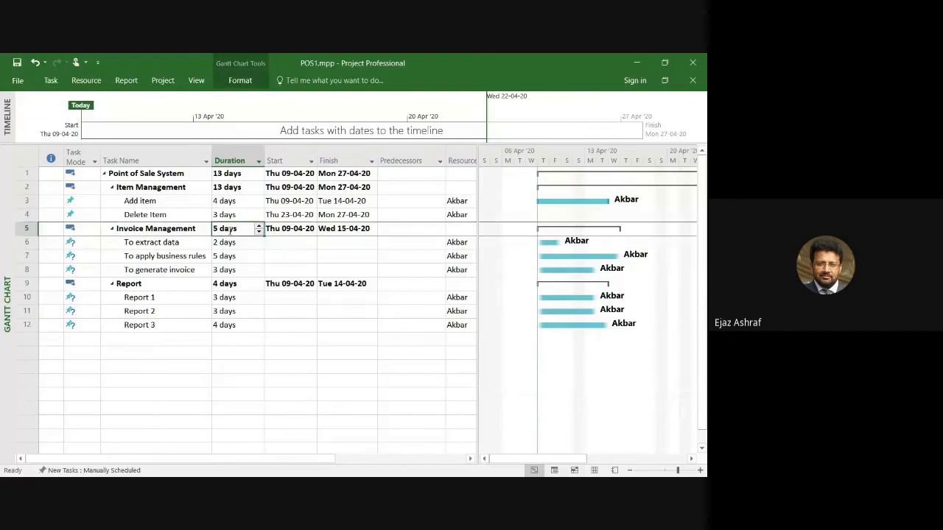
left_click(131, 203)
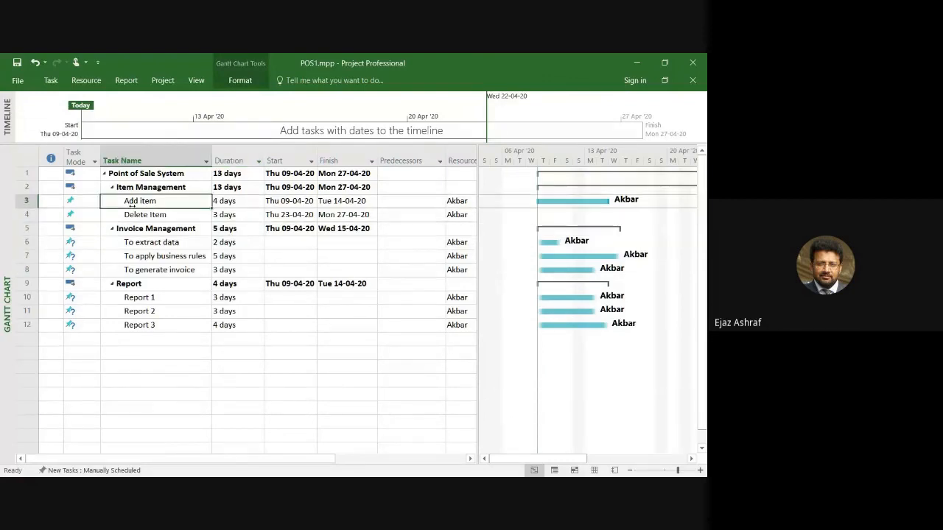
Step: Set the maximum units of the second resource to 50% in the Resource Sheet
left_click(196, 81)
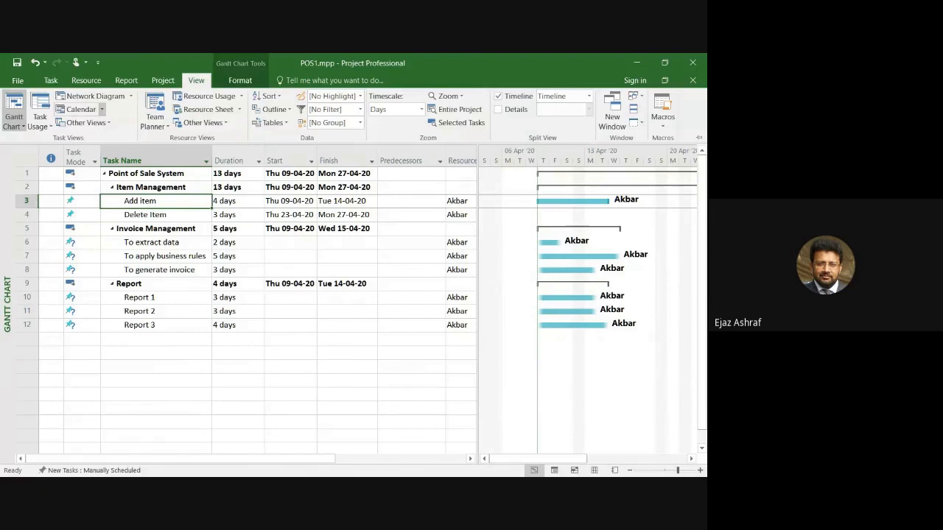
left_click(193, 109)
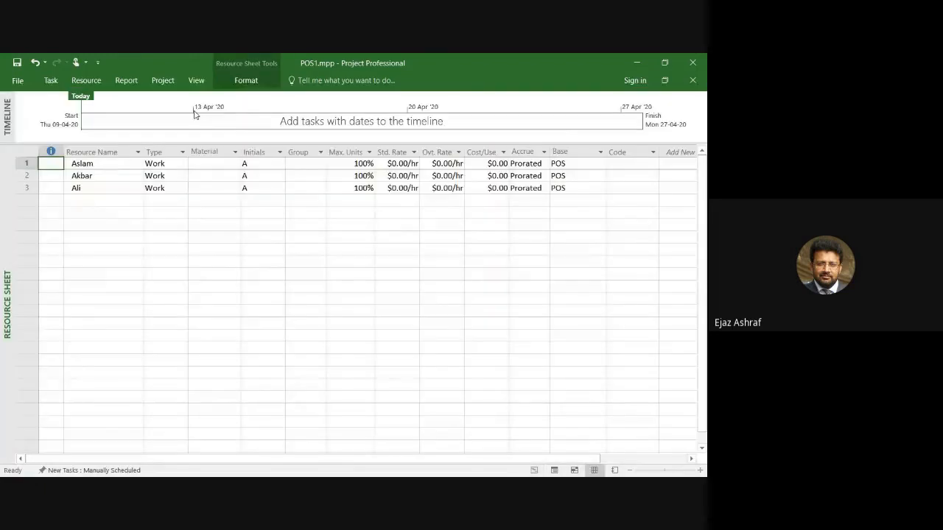
left_click(205, 235)
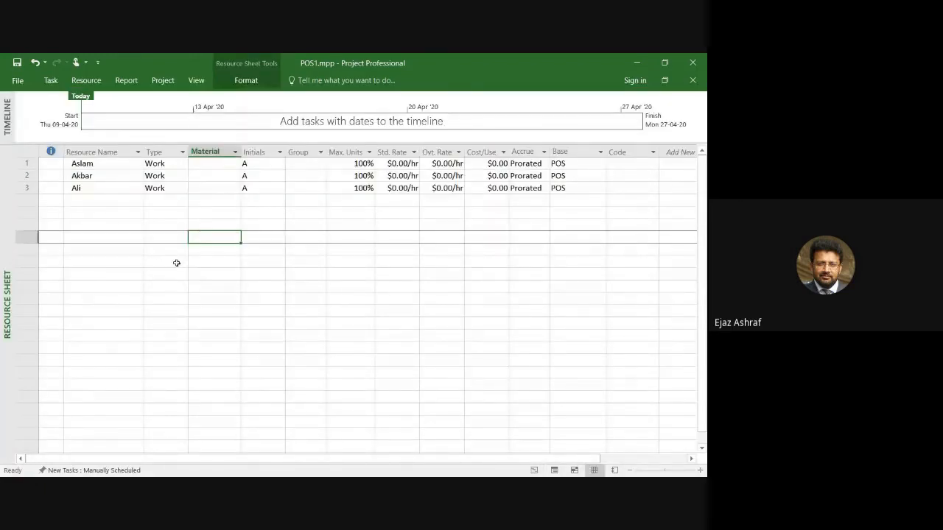
left_click(369, 177)
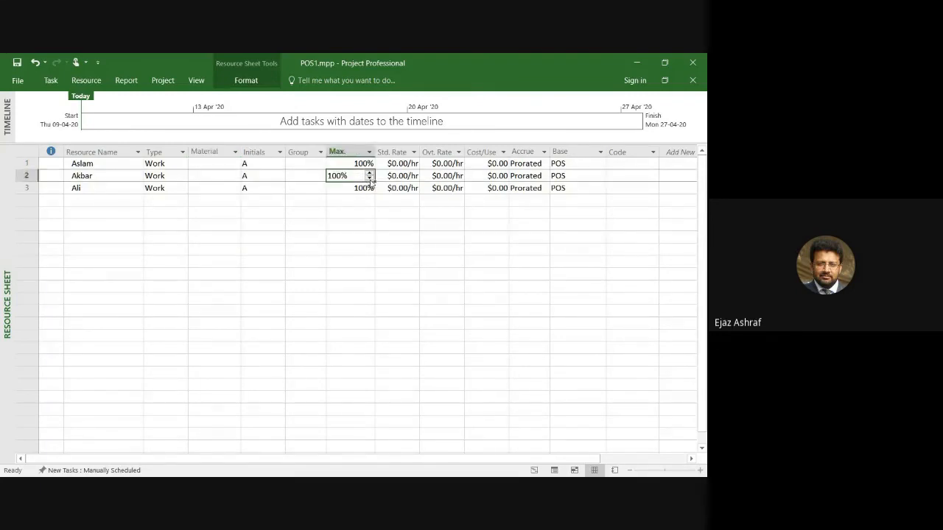
left_click(369, 178)
left_click(348, 276)
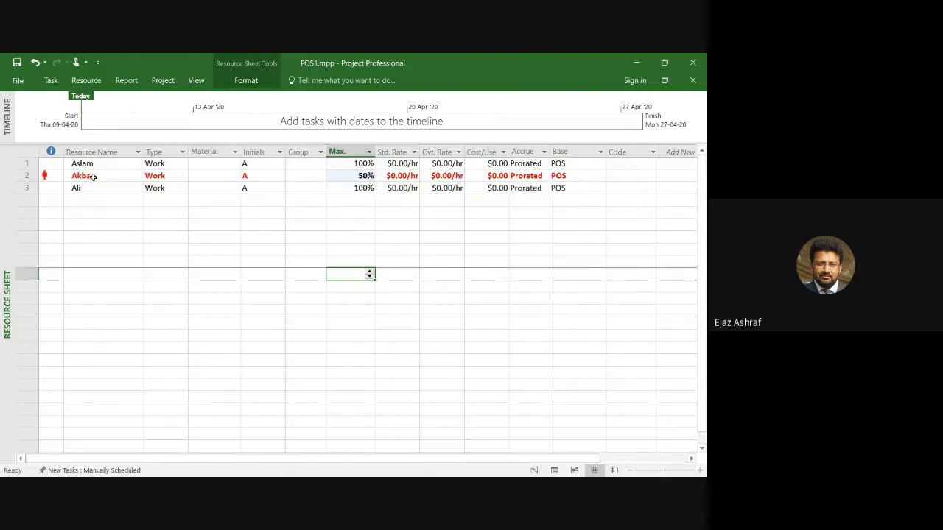
Step: In the Gantt Chart, replace the resource assigned to To apply business rules with the third resource from the Resource Sheet
left_click(197, 81)
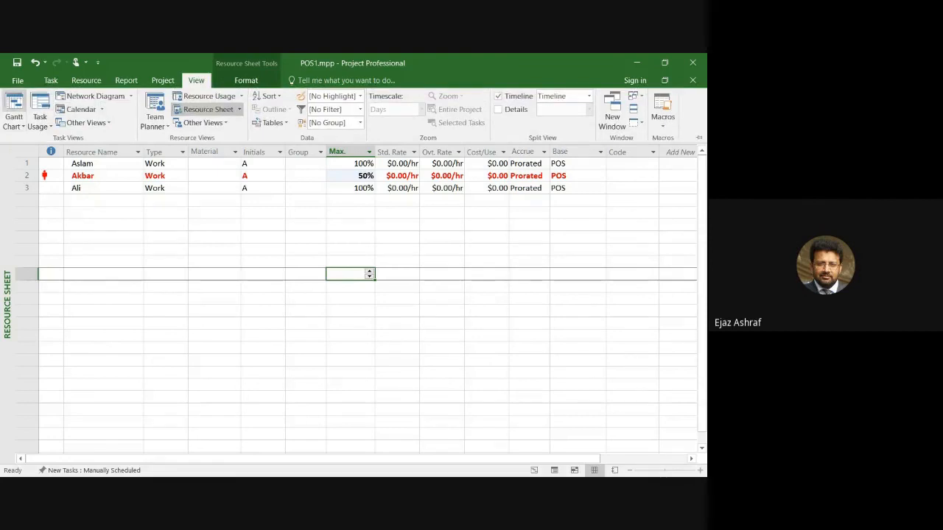
left_click(18, 107)
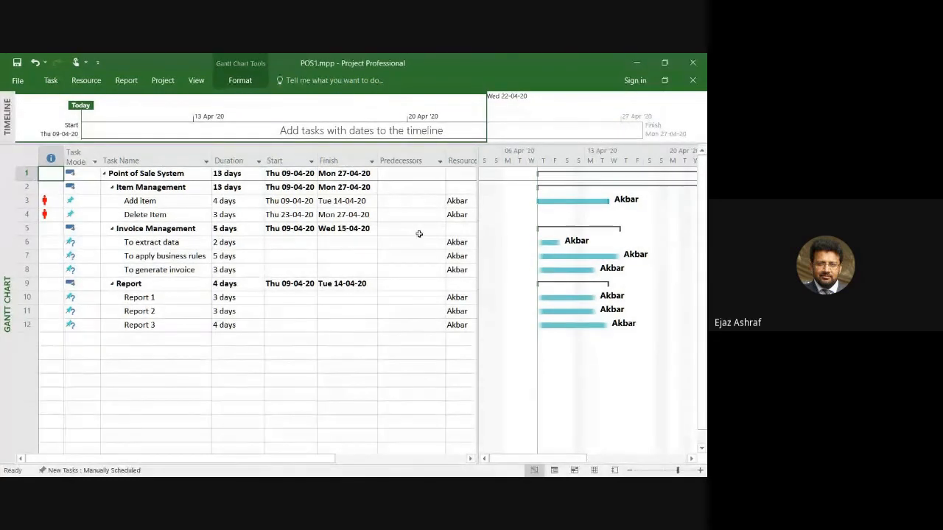
left_click(461, 256)
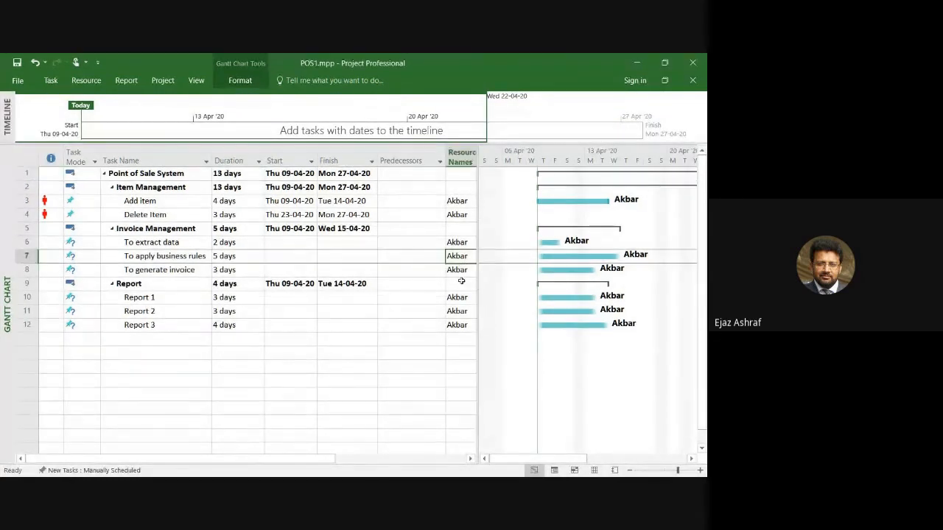
left_click_drag(477, 226, 531, 226)
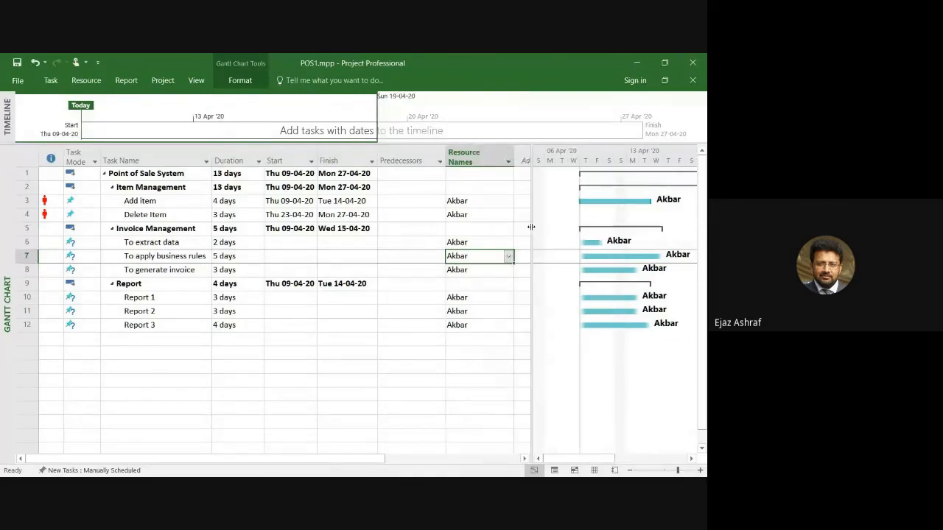
left_click(508, 256)
left_click(461, 279)
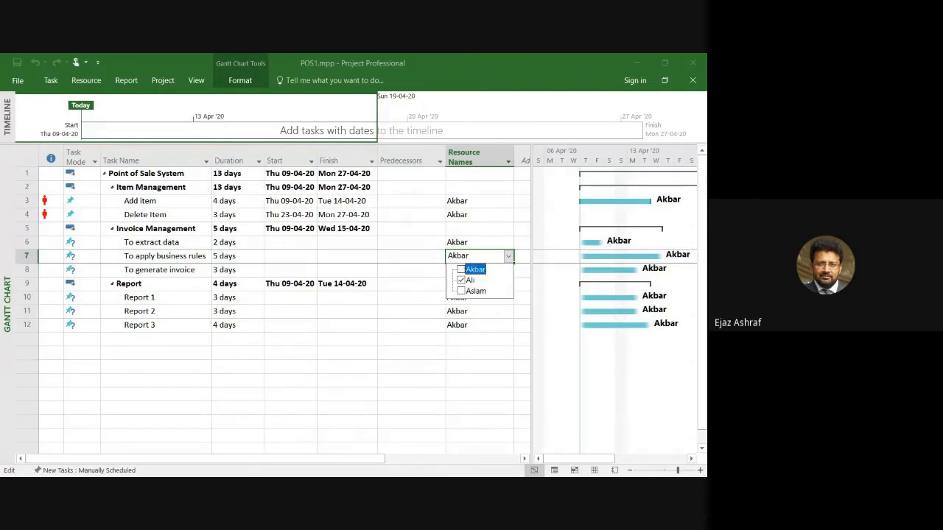
left_click(461, 269)
left_click(461, 386)
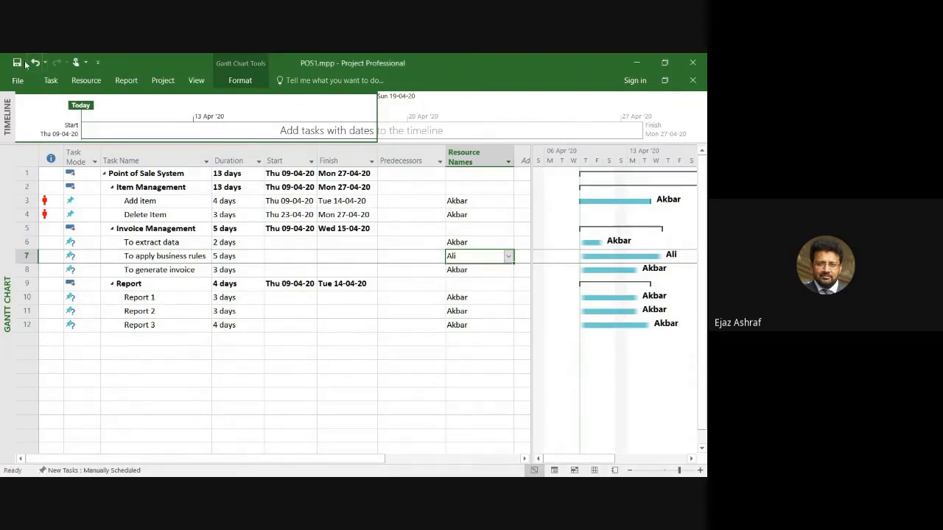
Step: Review the allocation of the three resources in the Resource Sheet and return to the Gantt Chart
left_click(196, 81)
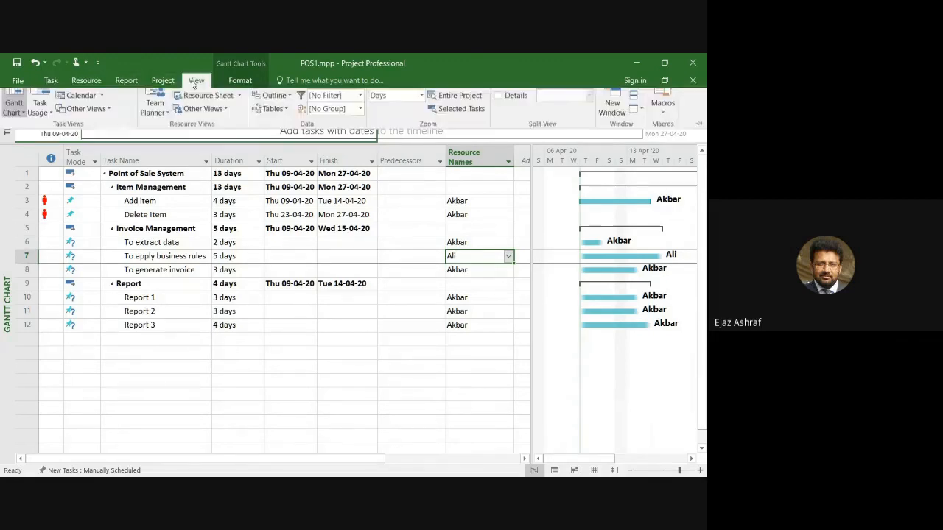
left_click(190, 112)
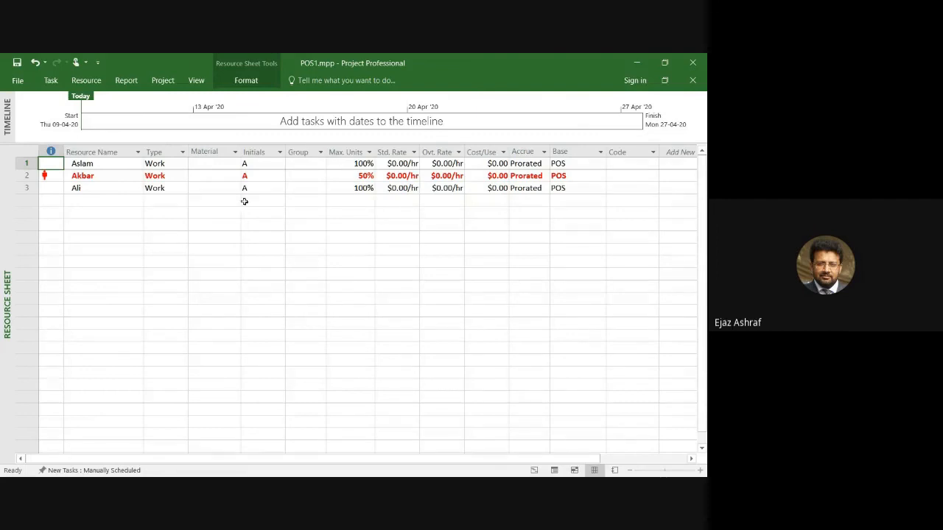
left_click(196, 80)
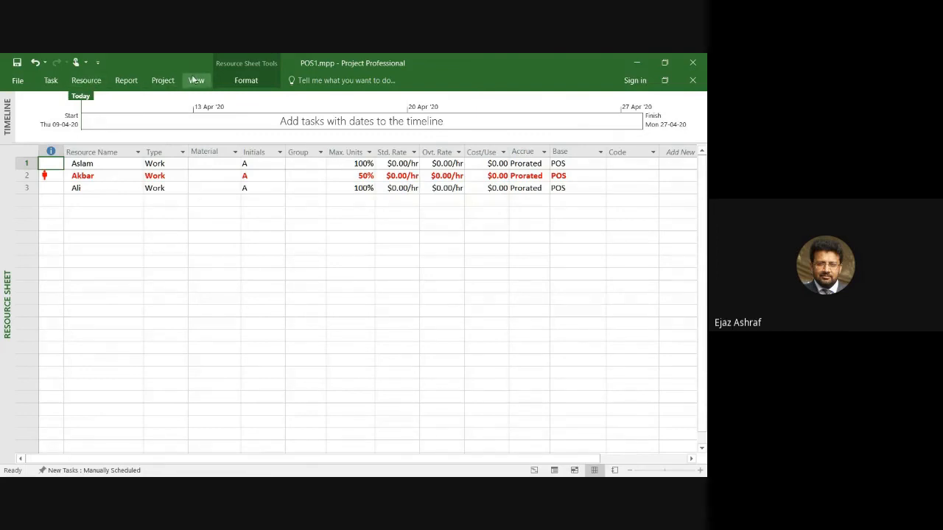
left_click(13, 110)
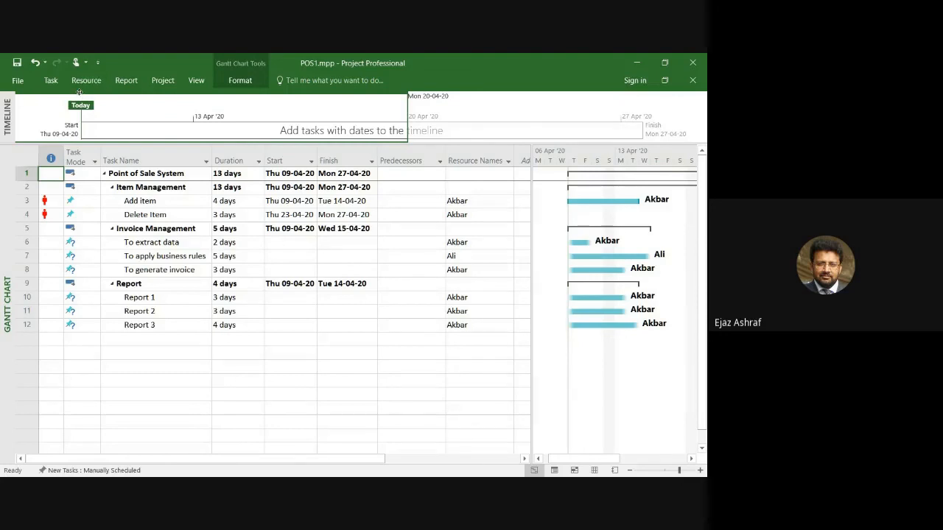
Step: Set the maximum units of the second resource to 100% in the Resource Sheet
left_click(196, 80)
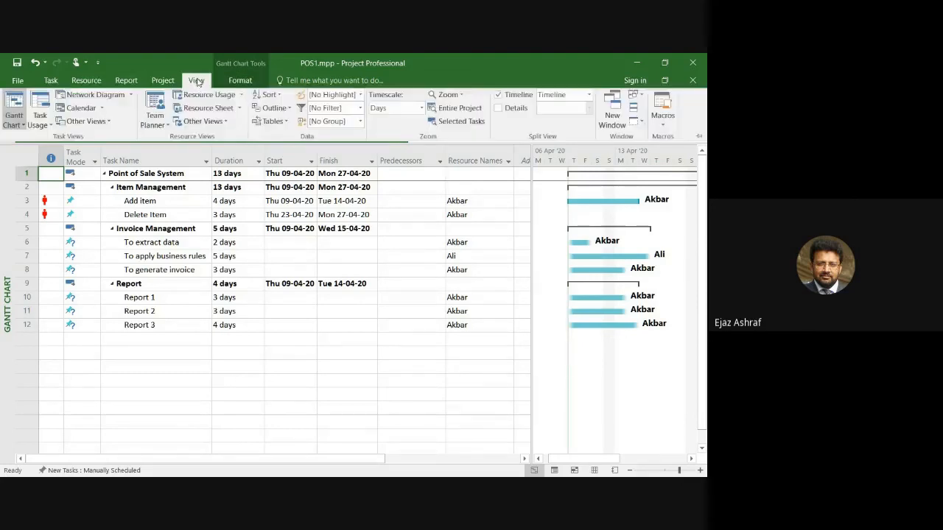
left_click(208, 109)
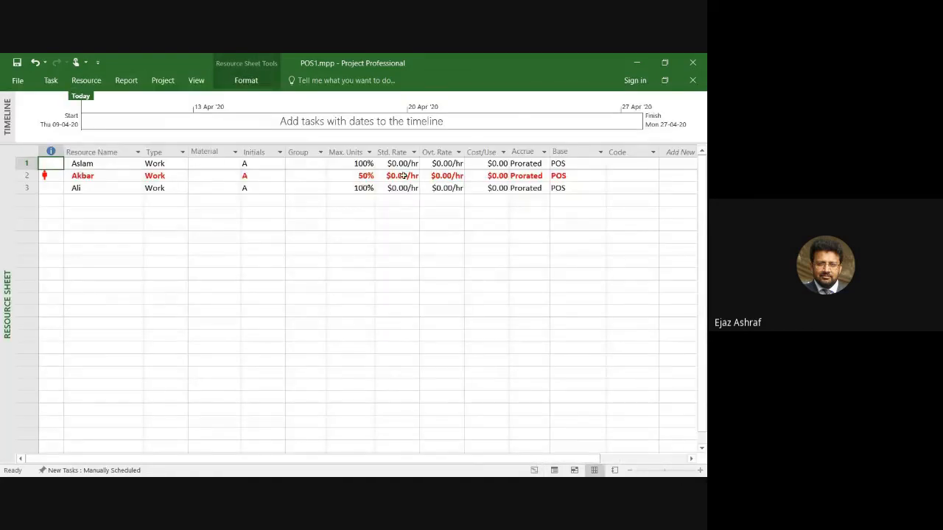
left_click(361, 179)
left_click(370, 173)
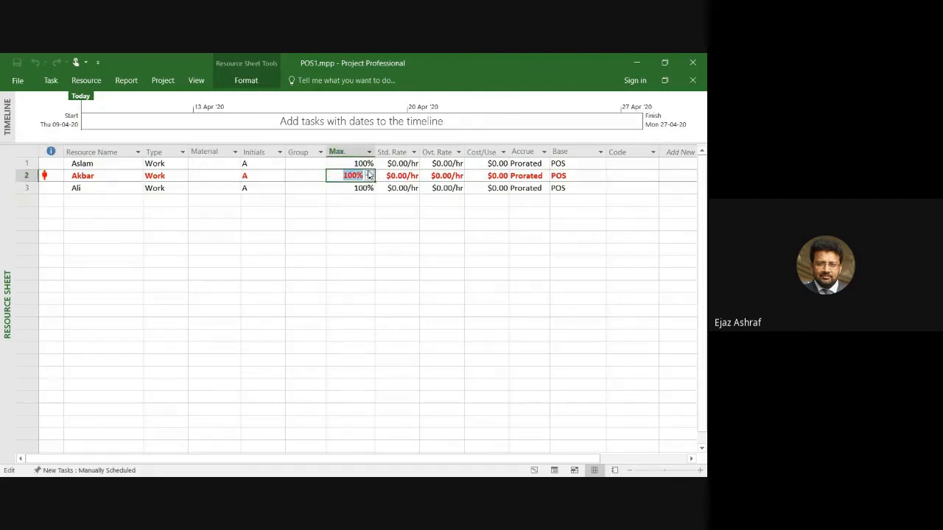
left_click(355, 229)
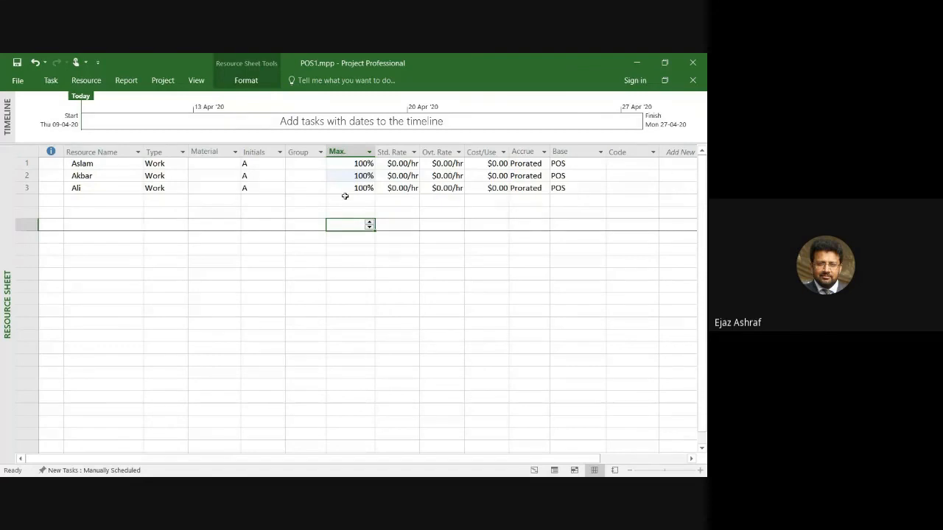
left_click(171, 200)
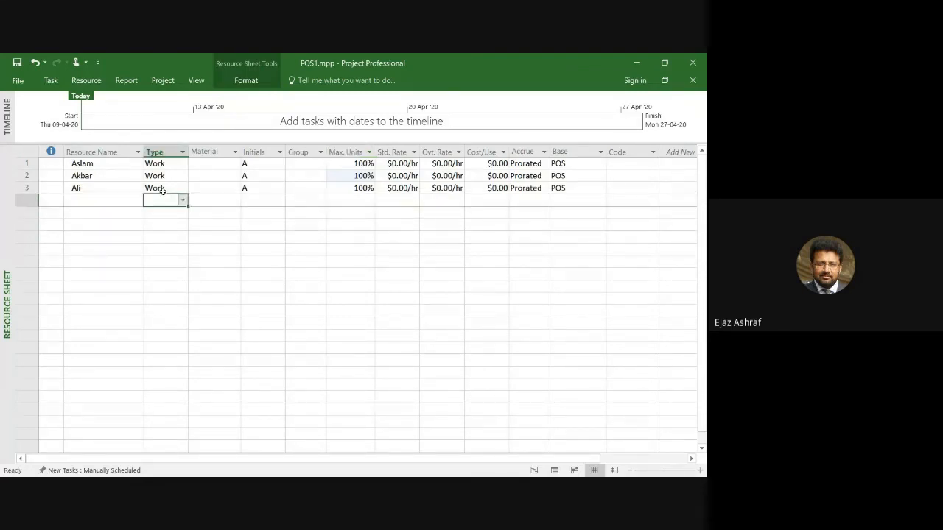
left_click(196, 81)
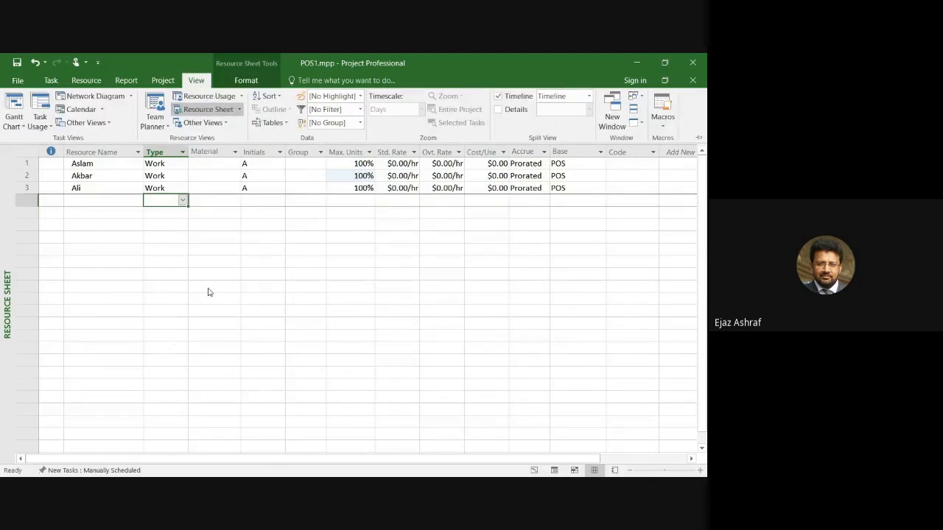
left_click(209, 289)
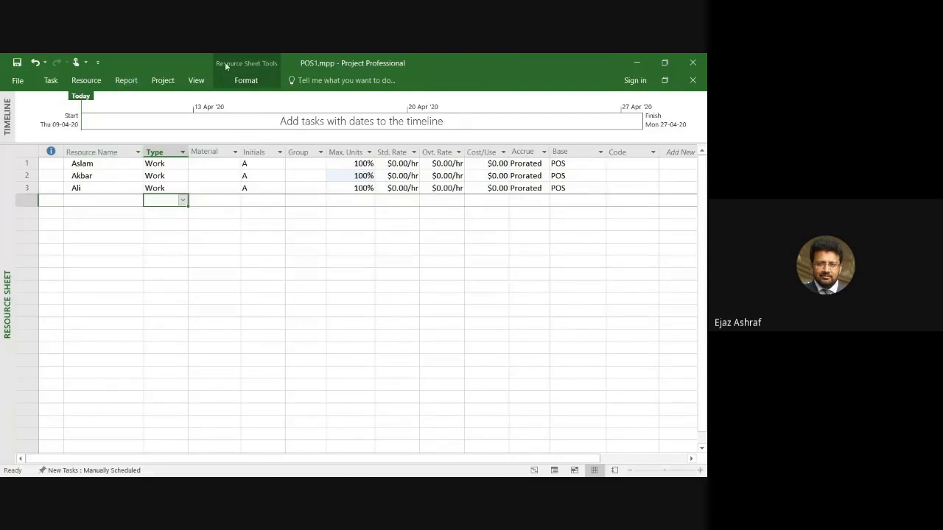
Step: In the Gantt Chart, widen the task table and add a Total Slack column after Resource Names
left_click(207, 81)
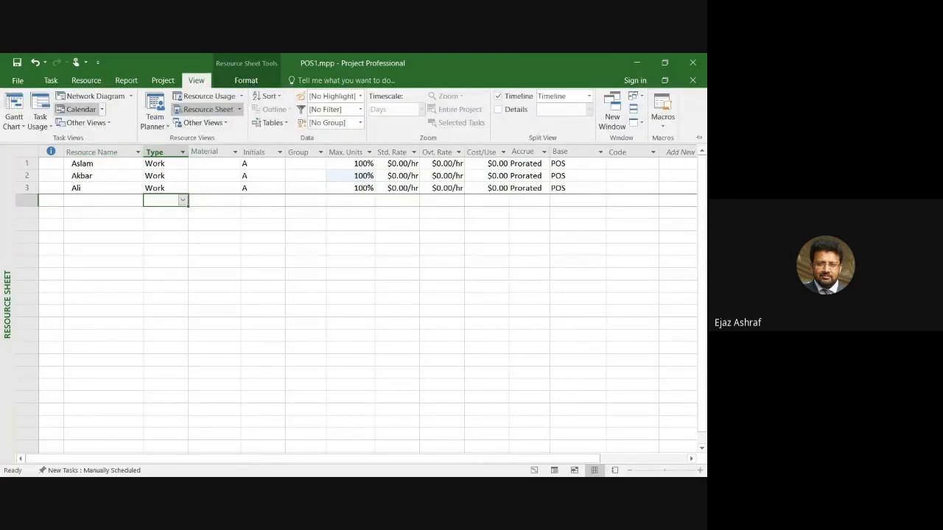
left_click(14, 106)
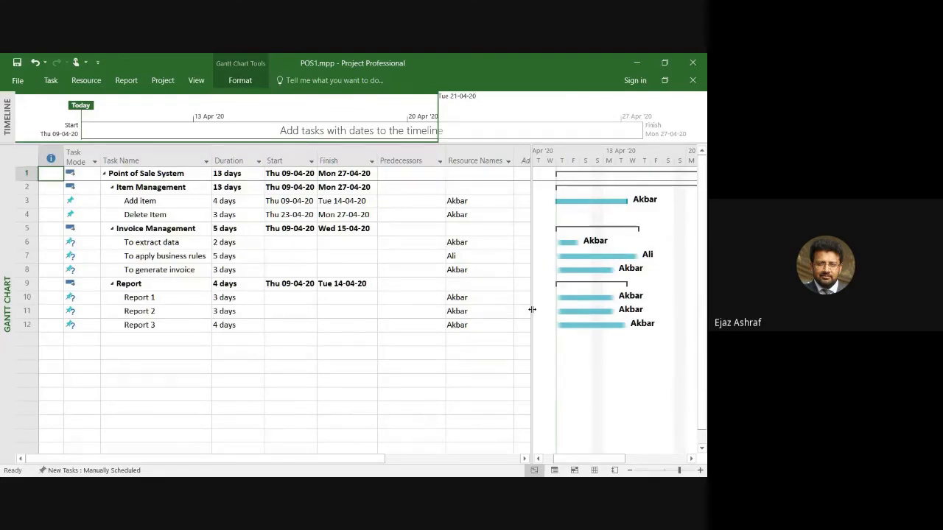
left_click_drag(532, 311, 615, 311)
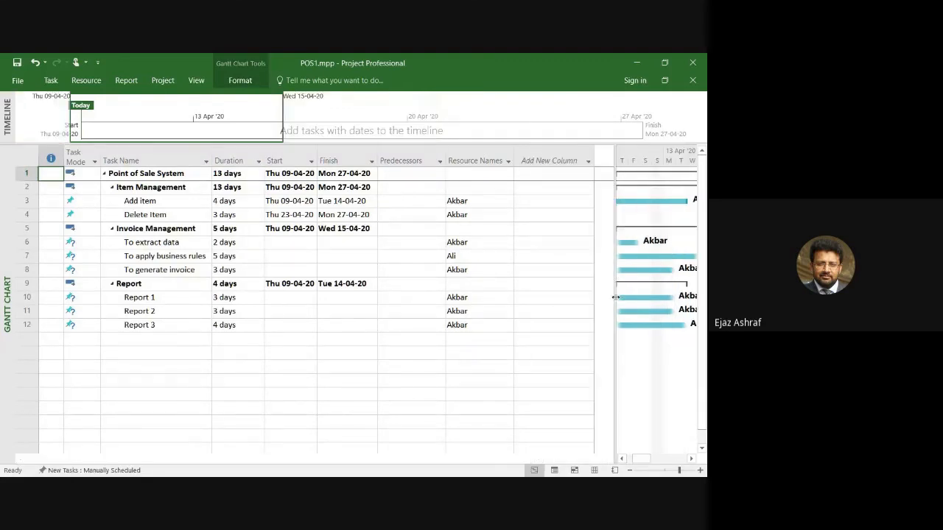
left_click(590, 164)
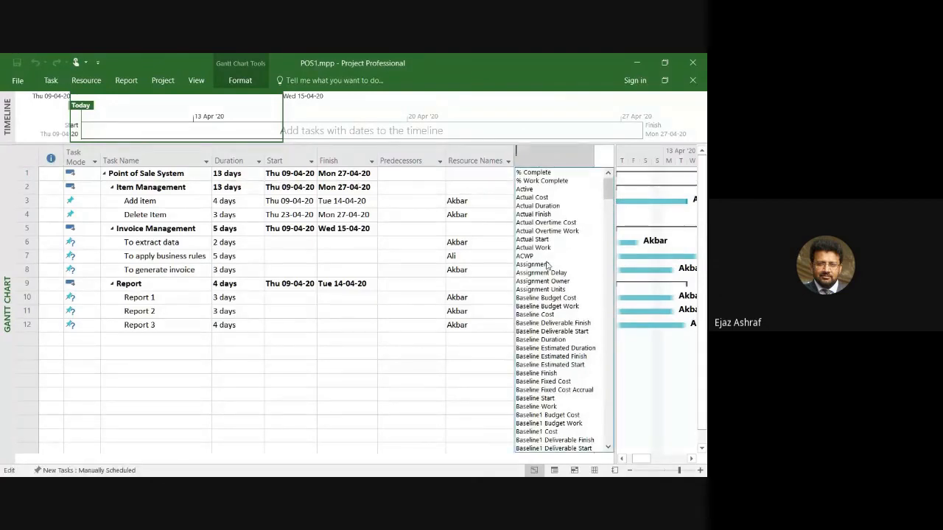
type("e")
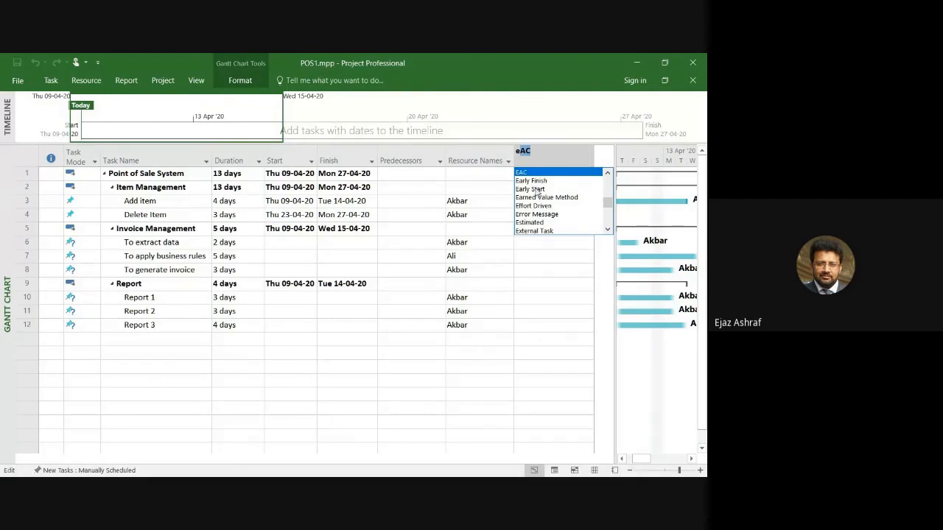
key("BackSpace")
key("BackSpace")
type("l")
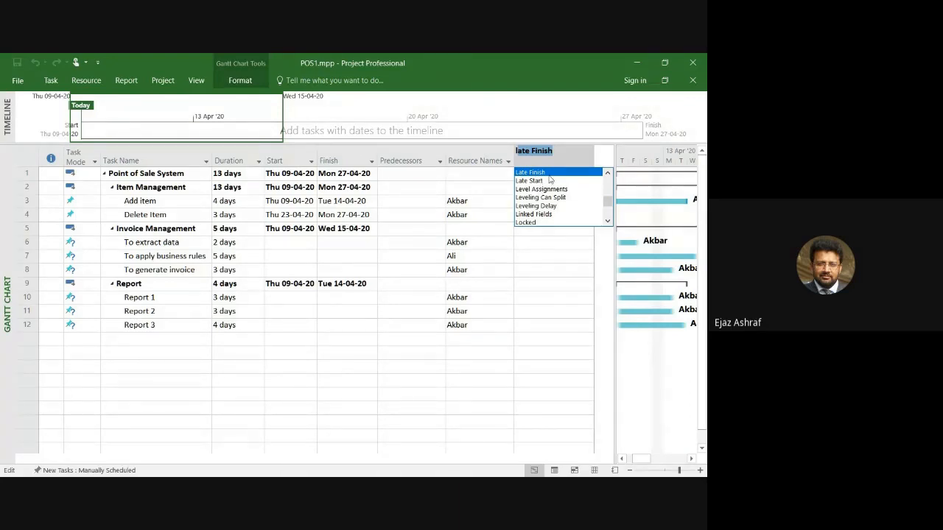
key("BackSpace")
key("BackSpace")
type("task Calendar")
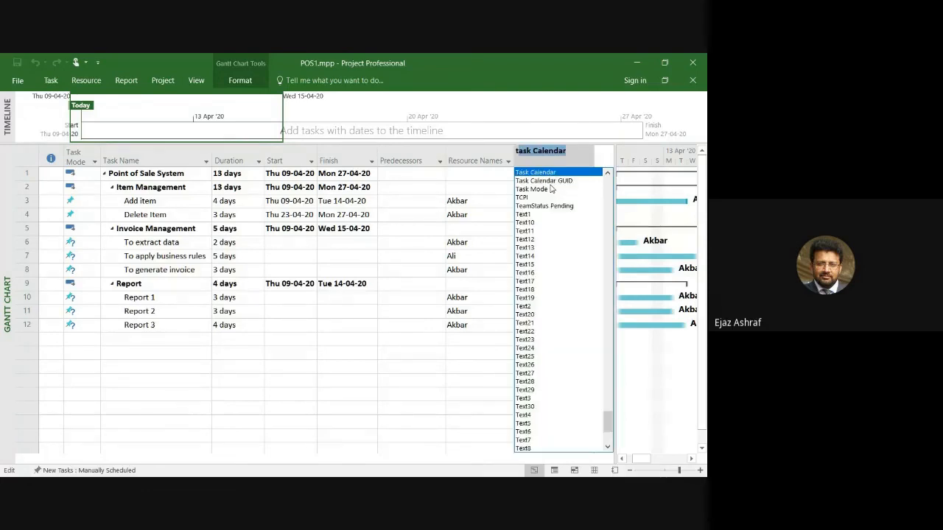
scroll(550, 283, "down", 8)
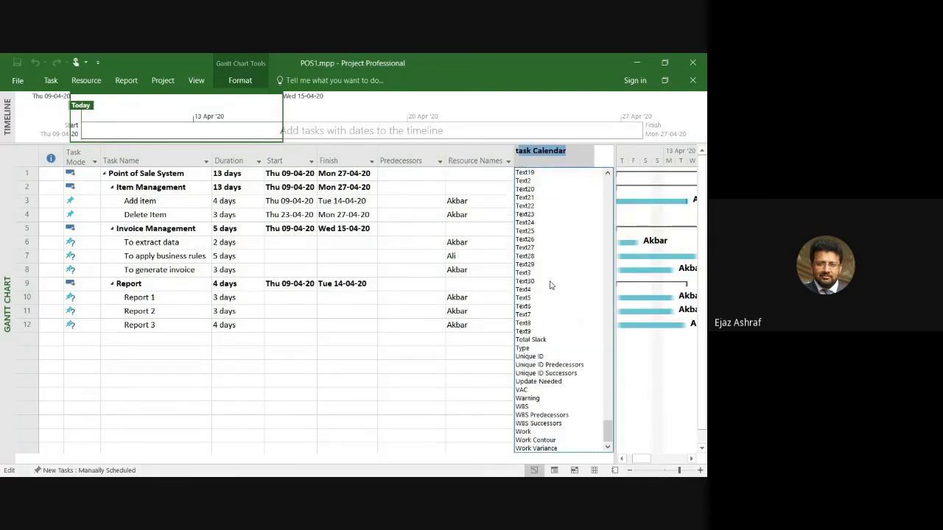
left_click(536, 340)
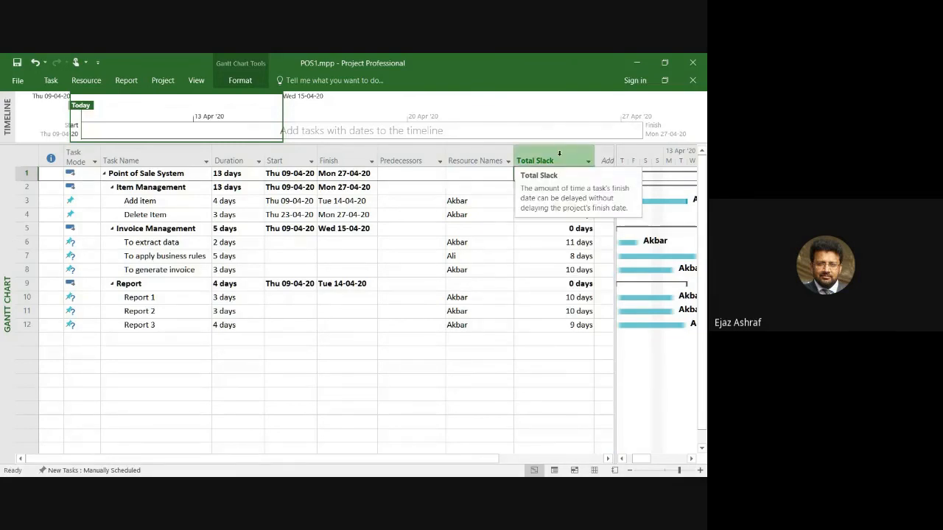
Step: Widen the task table further and add a second Finish column after Total Slack
left_click_drag(608, 355, 684, 338)
left_click(630, 160)
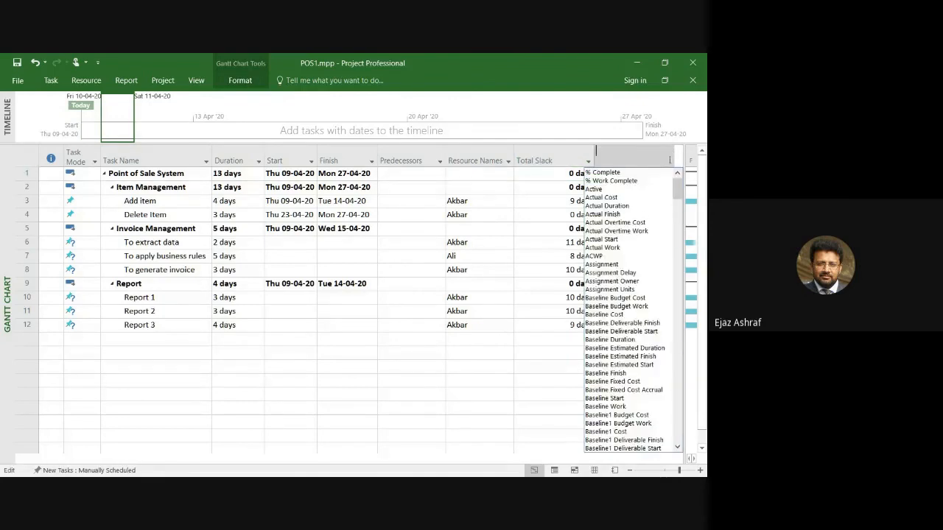
scroll(647, 276, "down", 4)
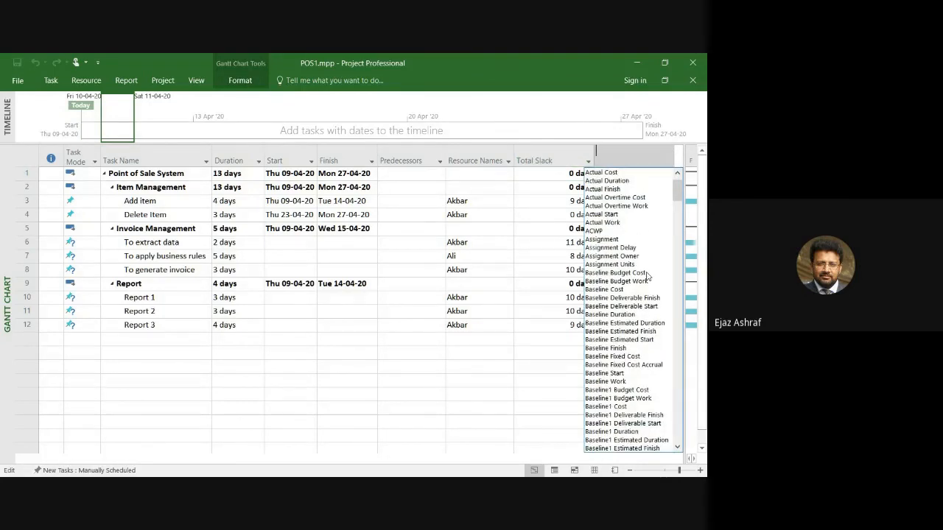
type("finish")
scroll(647, 289, "down", 2)
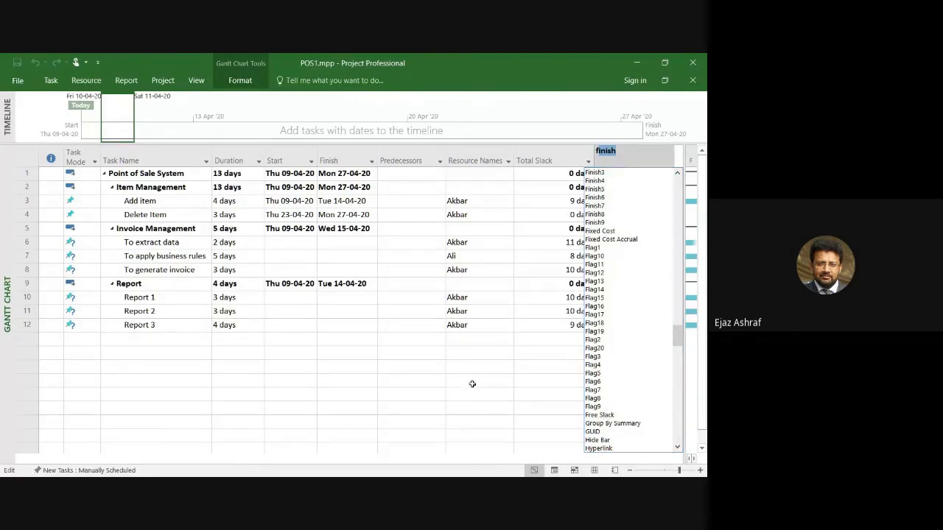
left_click(472, 384)
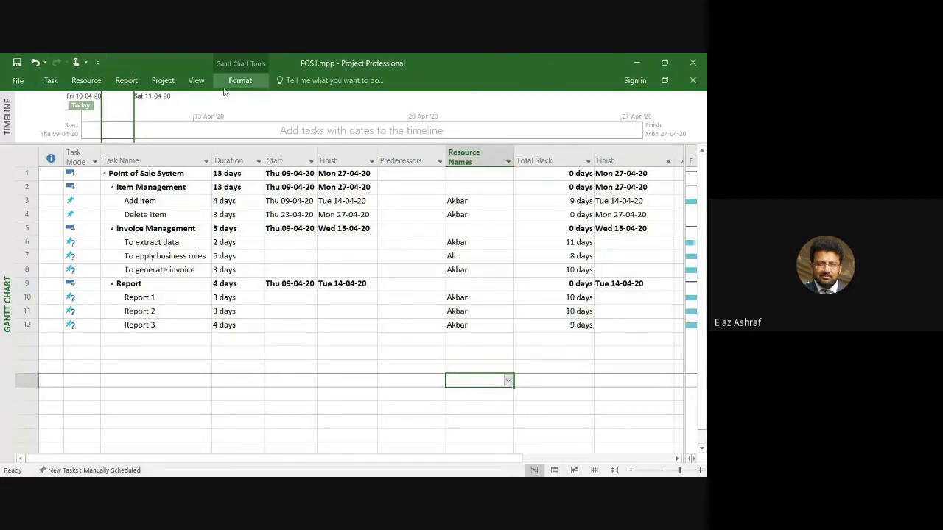
Step: Show the project as a Network Diagram and examine the summary and task boxes
left_click(196, 80)
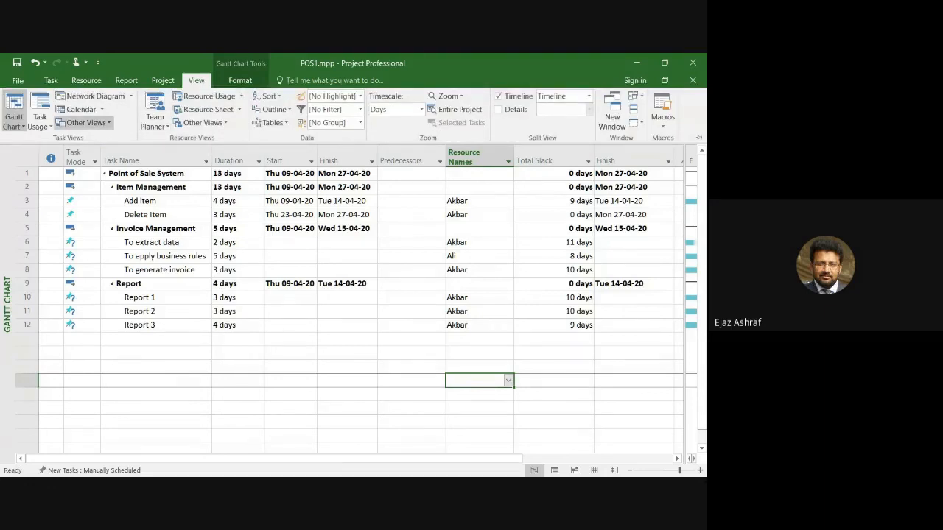
left_click(94, 96)
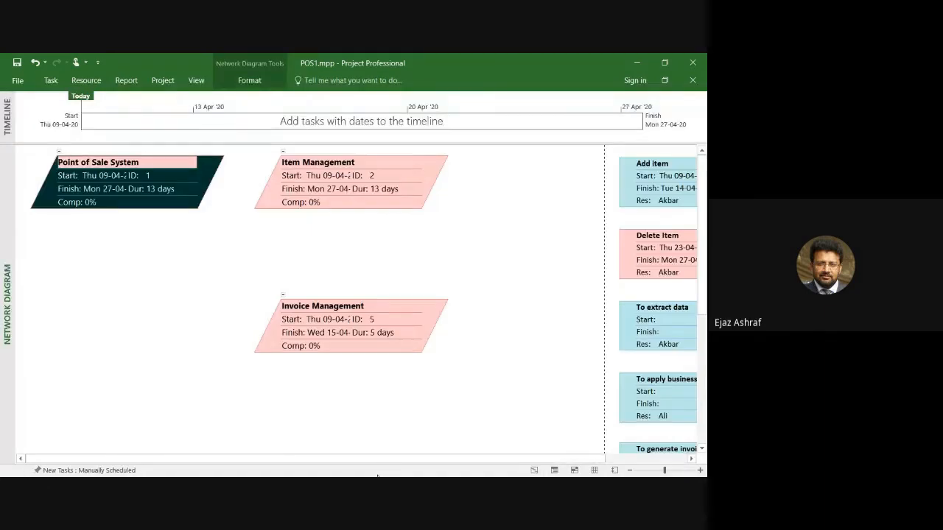
left_click_drag(383, 459, 554, 473)
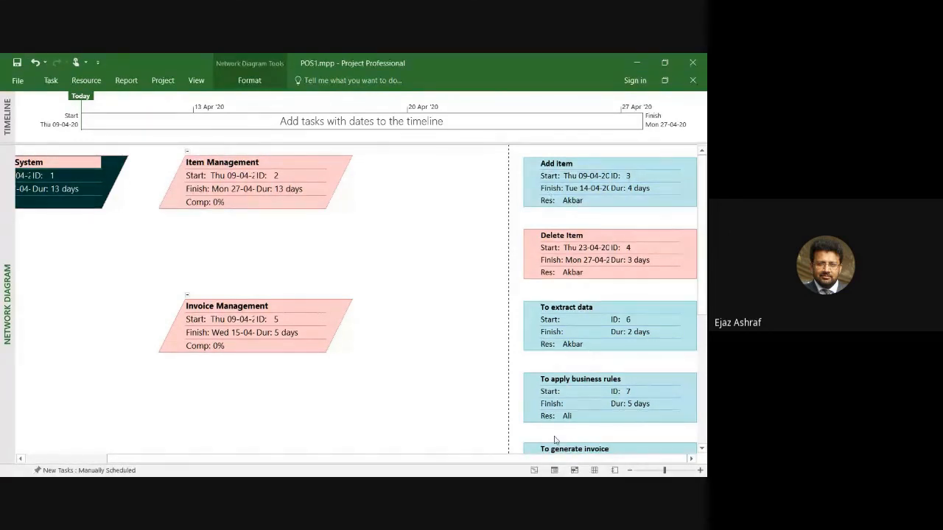
scroll(463, 465, "left", 3)
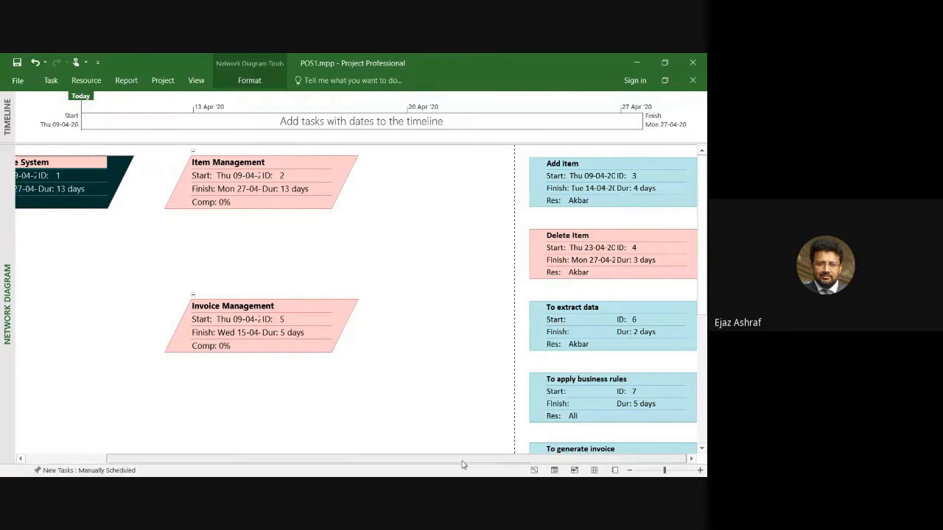